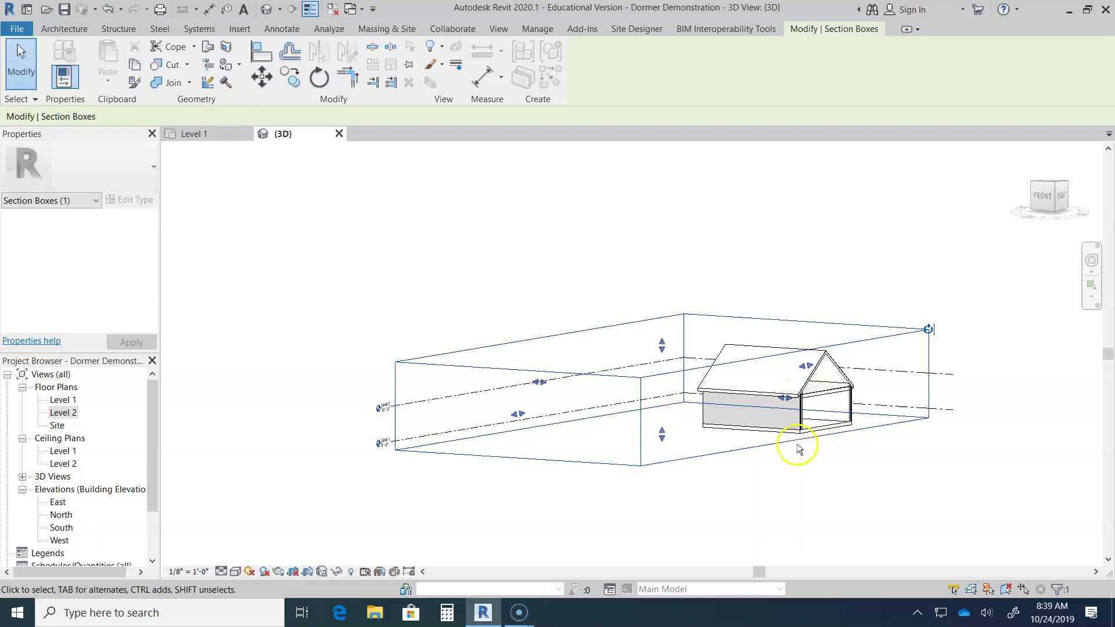
Step: Extend the section box past the open gable end so it encloses the whole house
shift+middle_drag(781, 481, 708, 471)
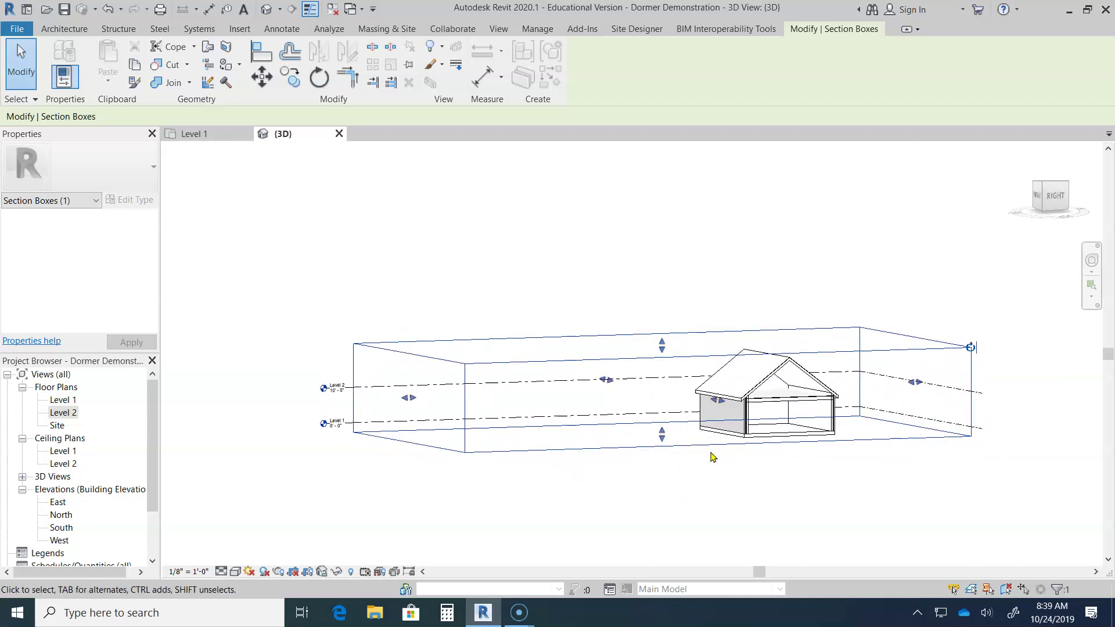
shift+middle_drag(713, 457, 724, 427)
scroll(752, 415, up, 2)
scroll(752, 415, up, 3)
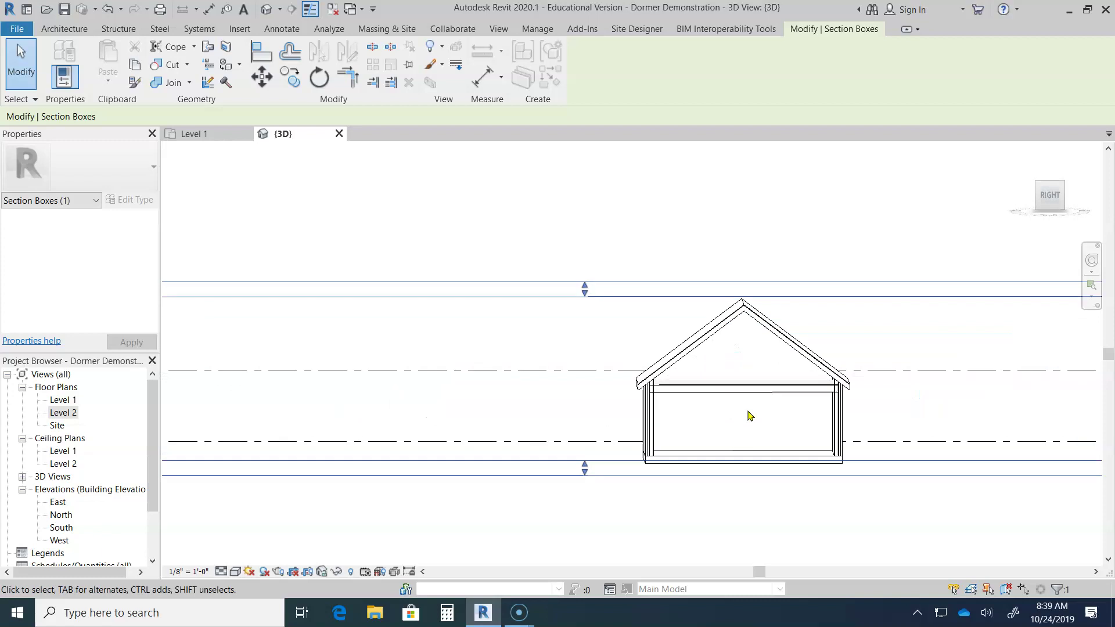
click(718, 328)
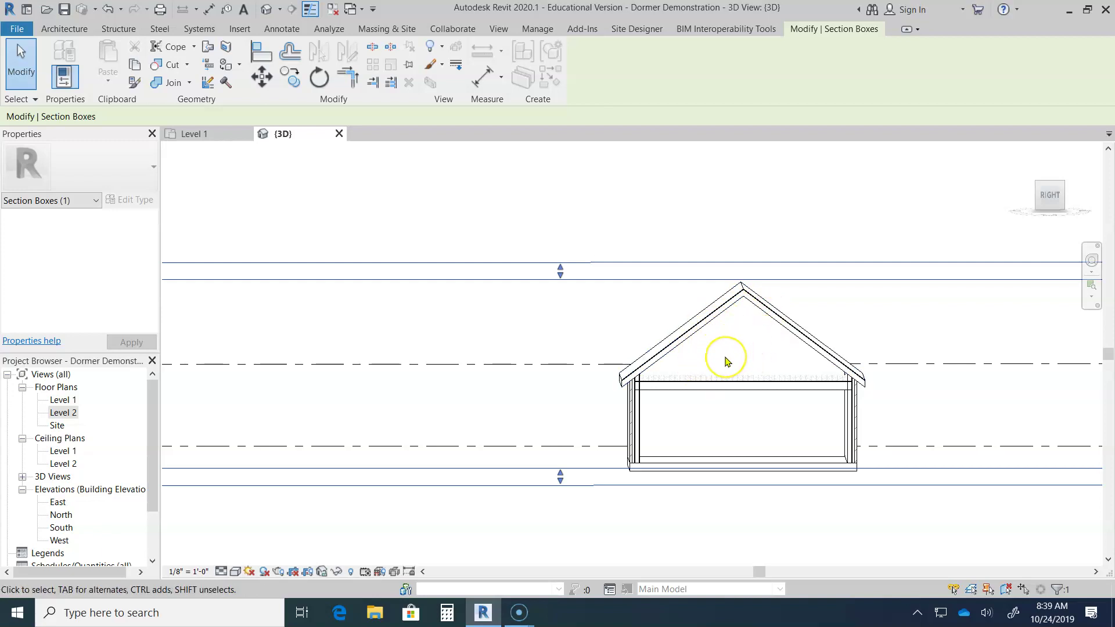
shift+middle_drag(552, 385, 612, 399)
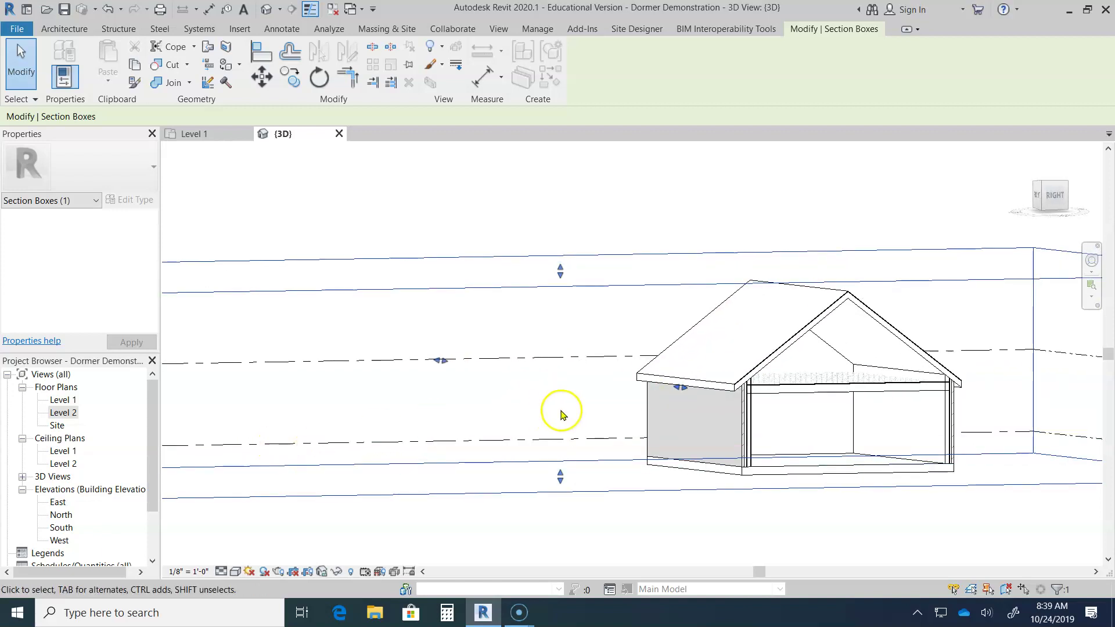
scroll(690, 411, down, 5)
drag(676, 386, 829, 459)
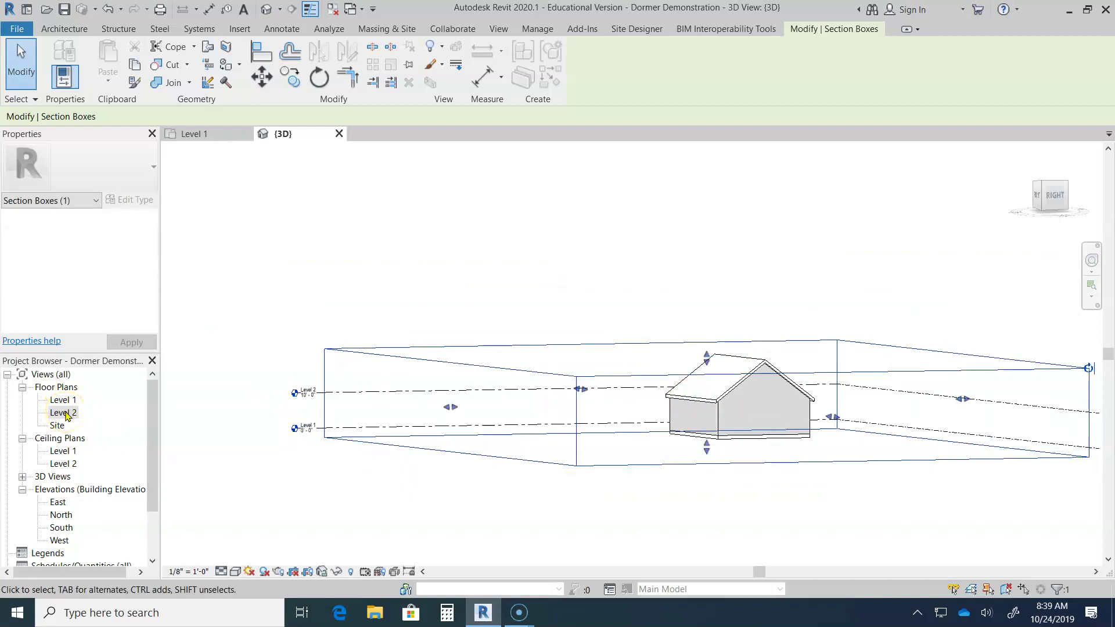
Step: Open the Level 2 floor plan and clear the section box selection
double_click(64, 413)
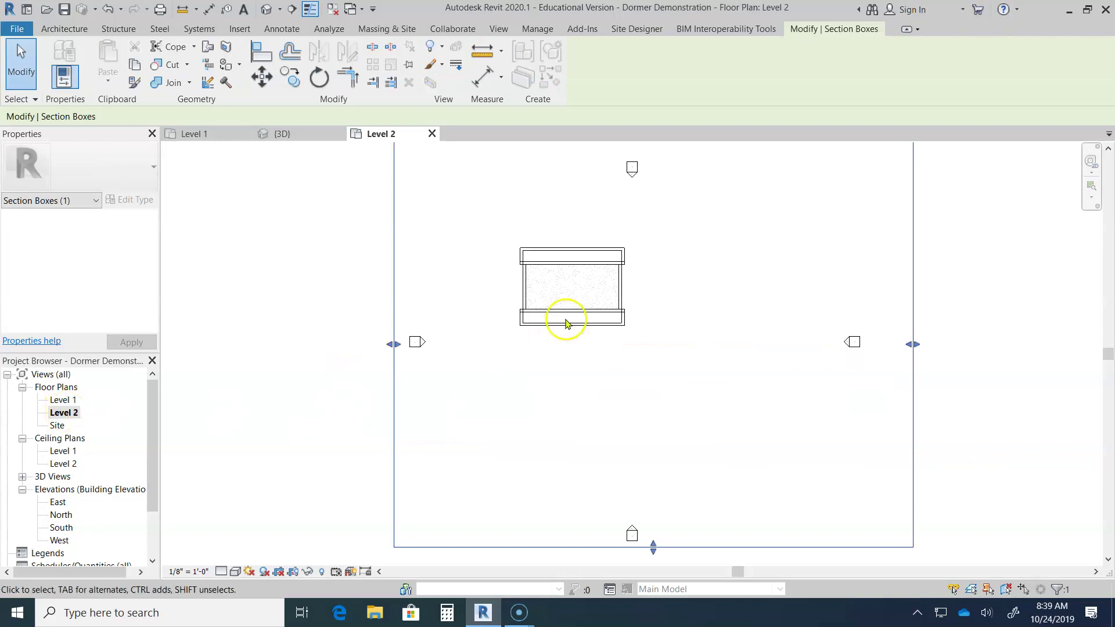
scroll(593, 296, up, 3)
middle_drag(592, 296, 593, 481)
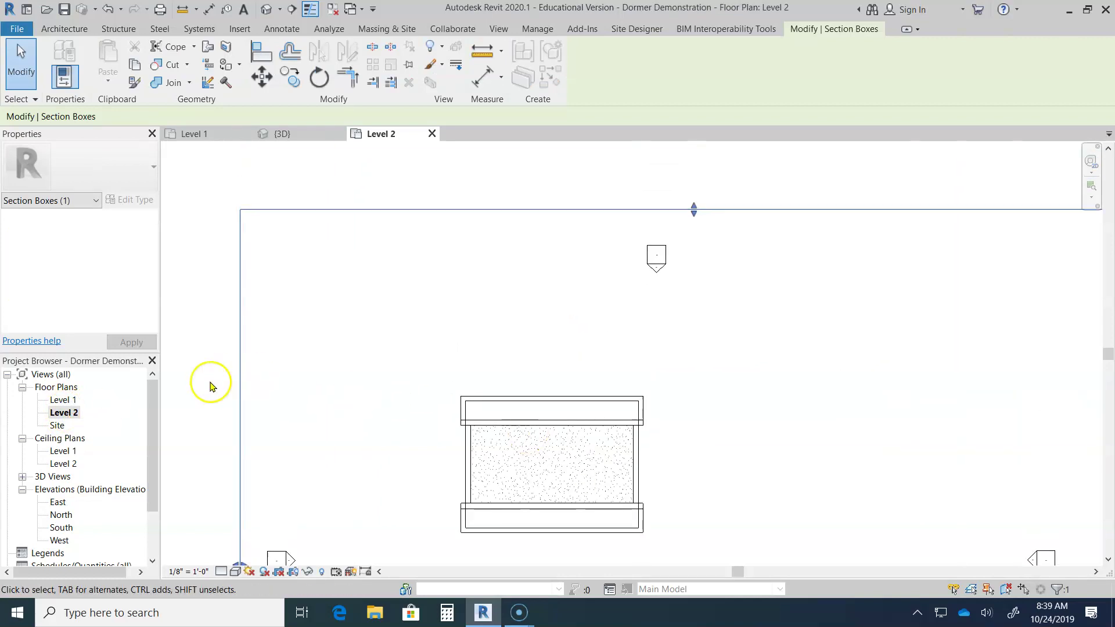
click(187, 294)
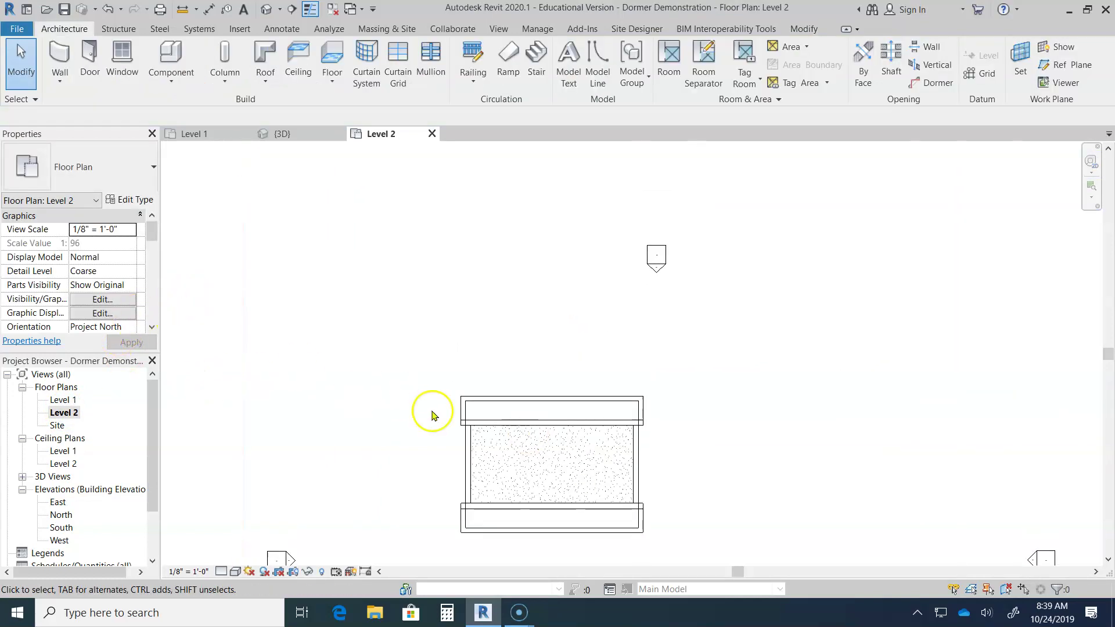
scroll(494, 424, up, 1)
middle_drag(490, 391, 549, 198)
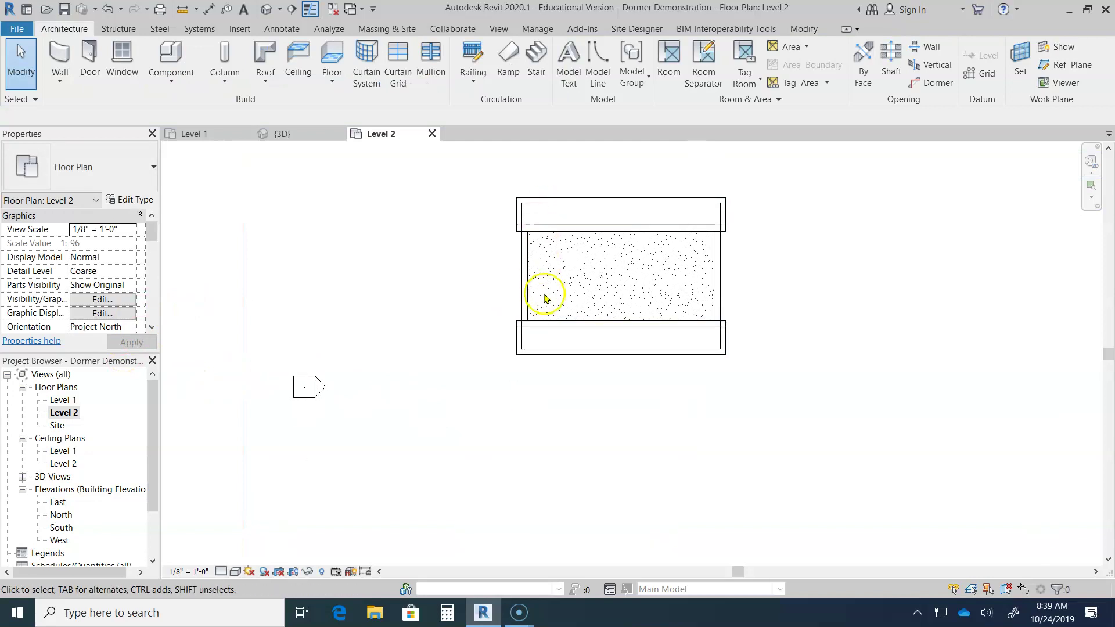
scroll(498, 378, down, 3)
scroll(575, 411, up, 3)
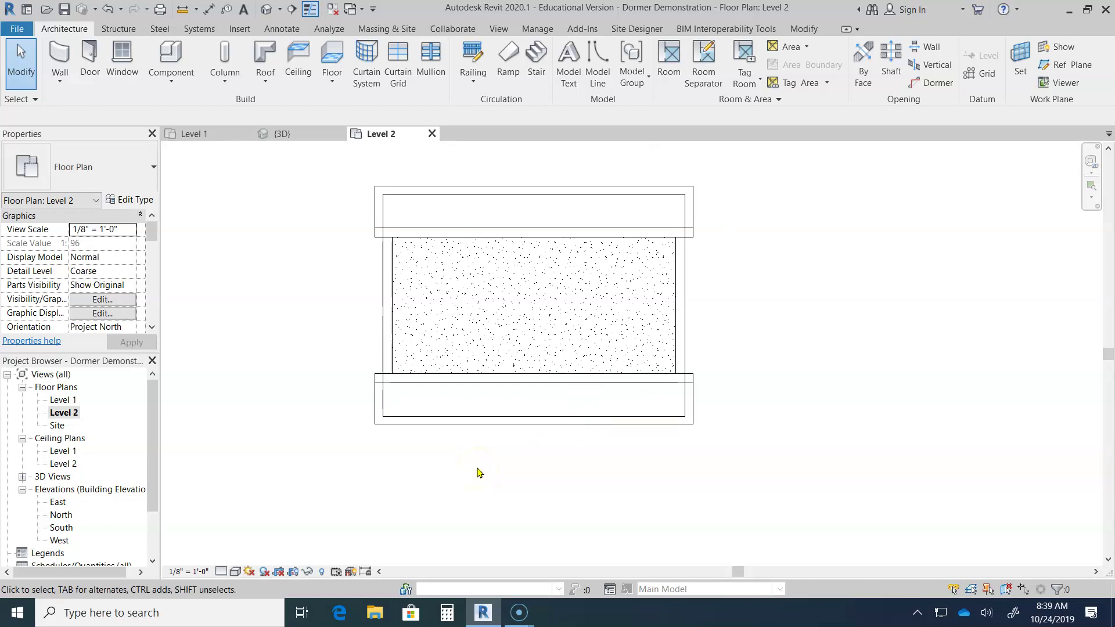
click(534, 469)
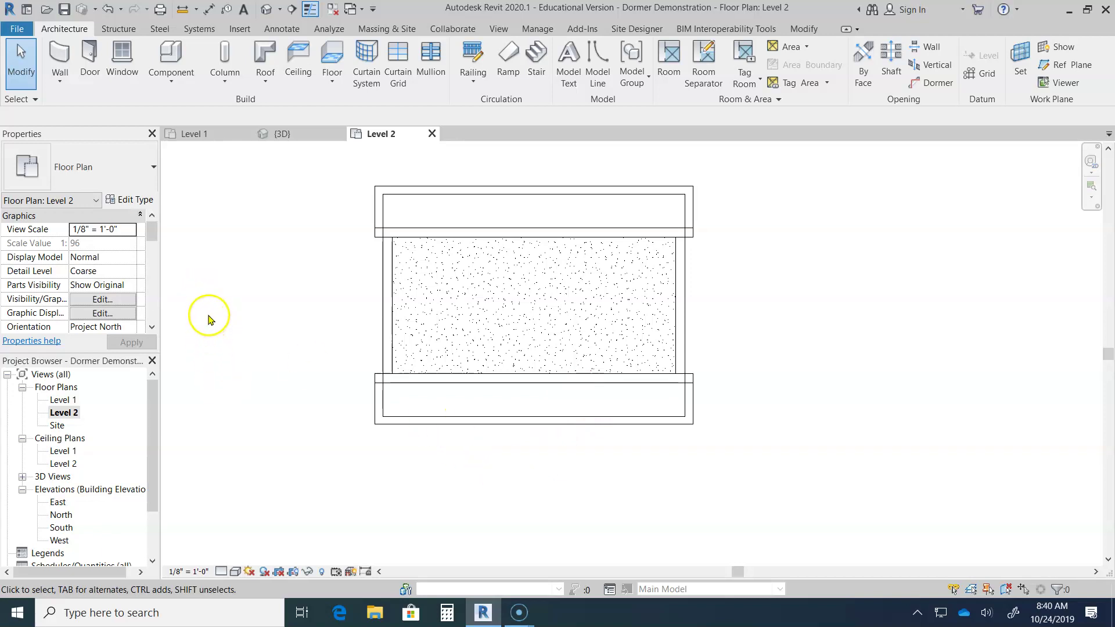
Step: Start a new wall on Level 2 with the Exterior - Brick on Mtl. Stud type
click(58, 61)
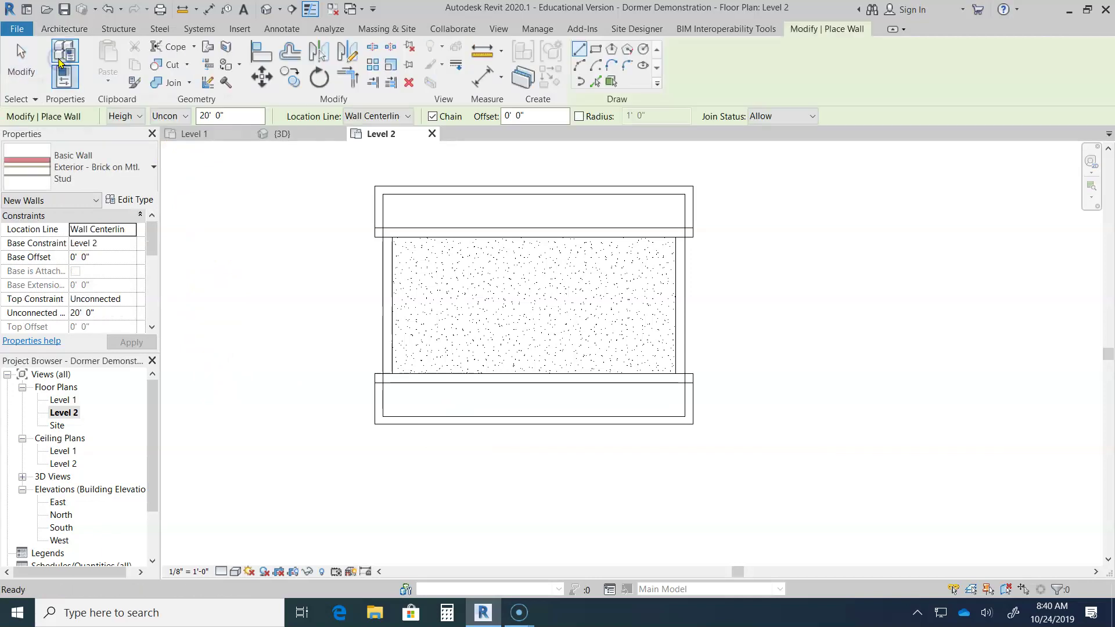
click(77, 168)
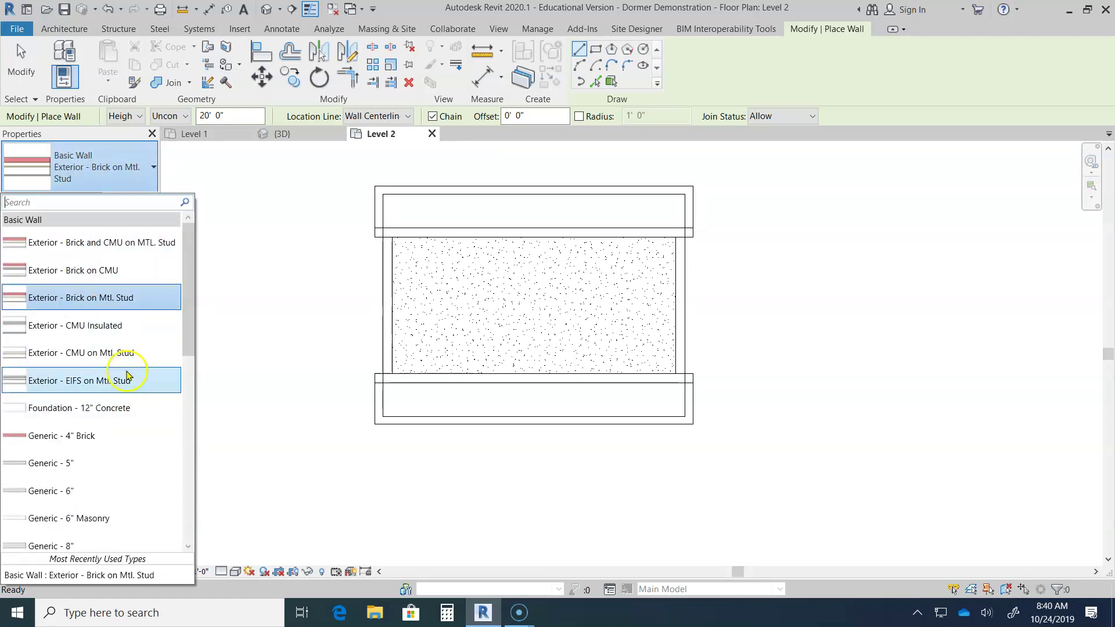
scroll(99, 430, down, 1)
scroll(110, 424, down, 3)
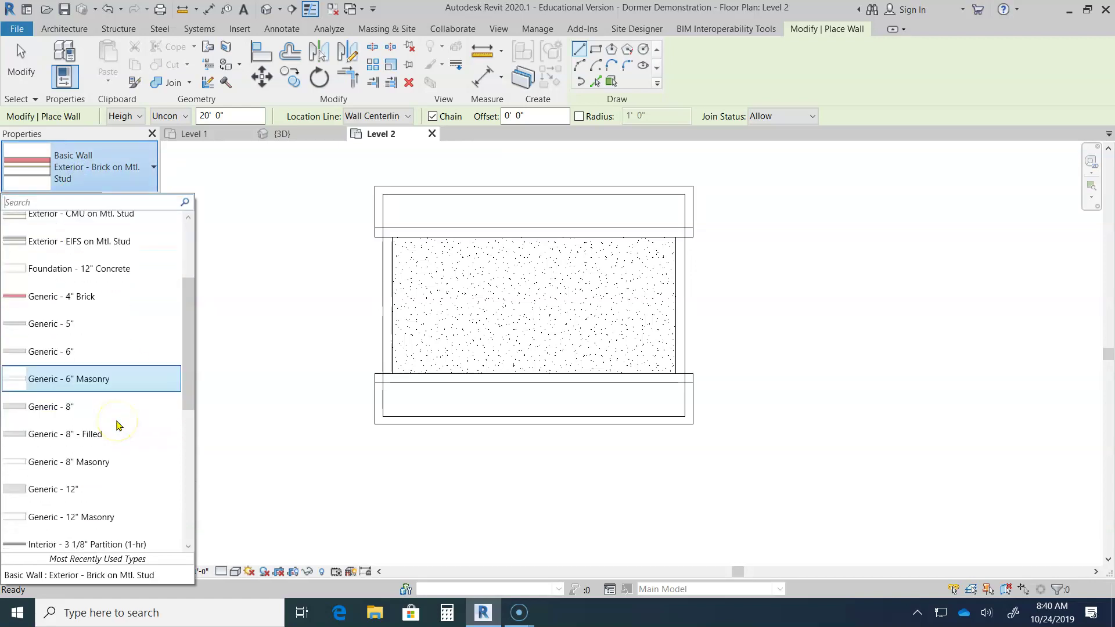
scroll(108, 441, up, 5)
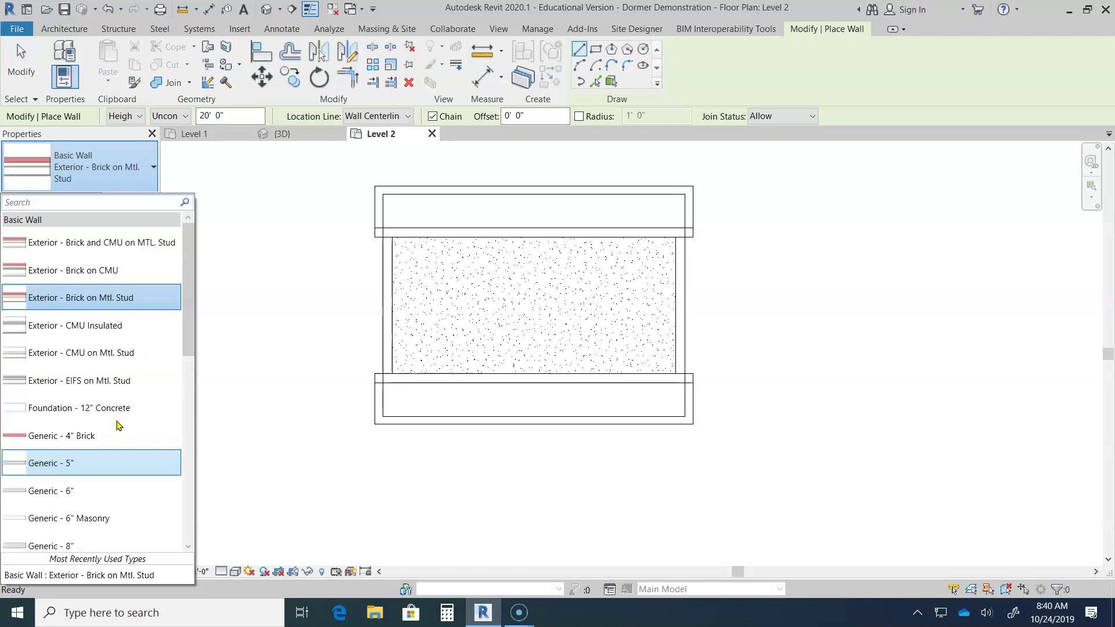
click(81, 293)
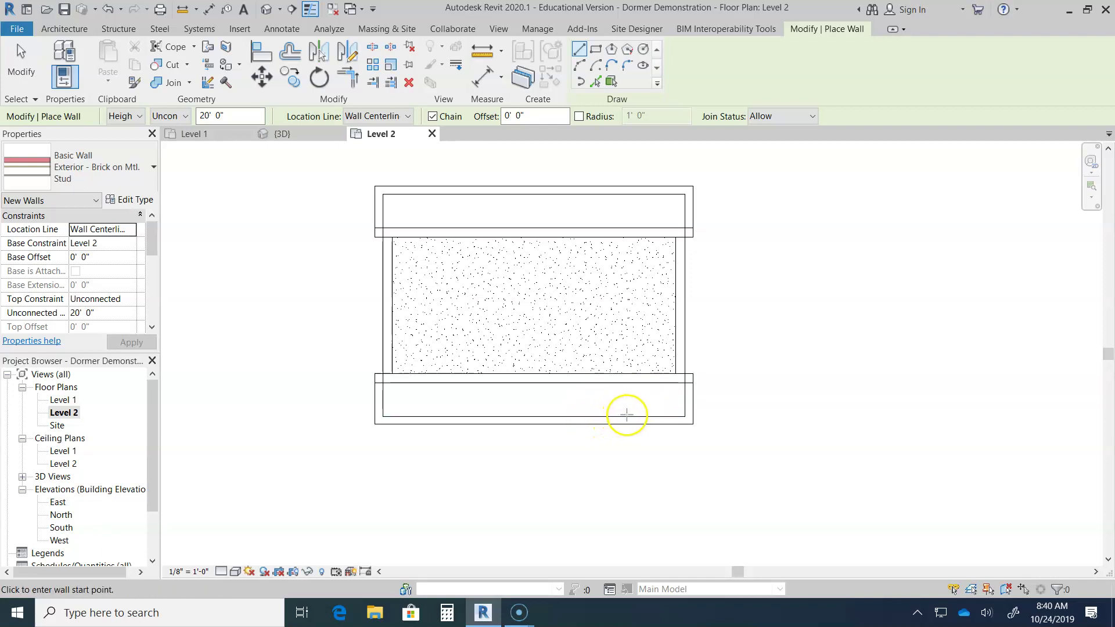
Step: Draw the dormer's front wall about 6'-7" long inside the lower roof edge, then its left side wall about 6'-3" up into the house
scroll(629, 414, up, 4)
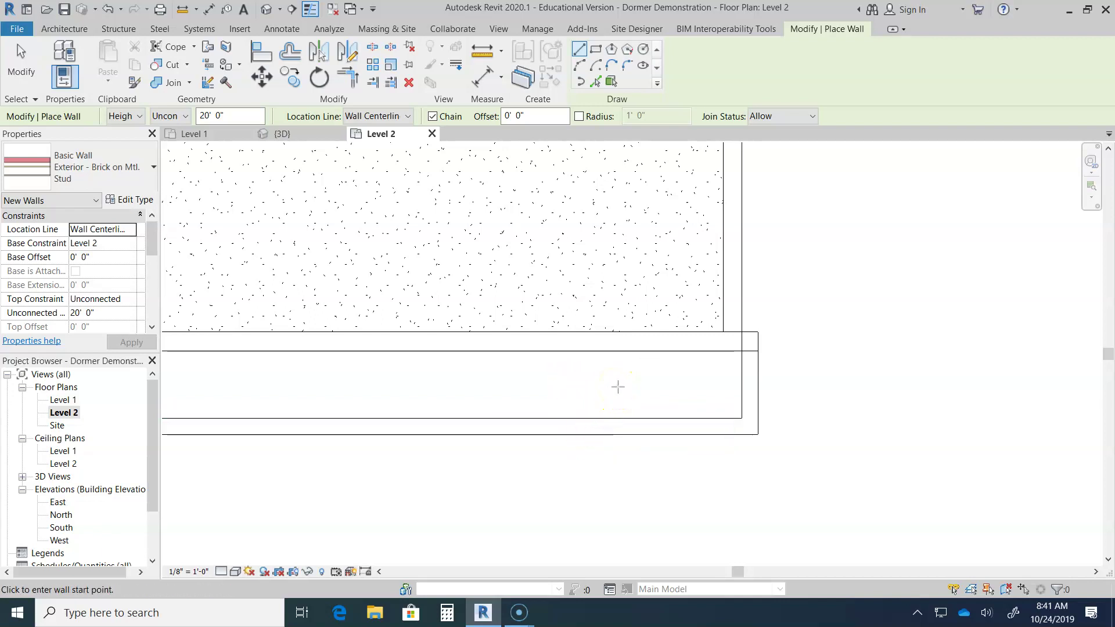
click(586, 383)
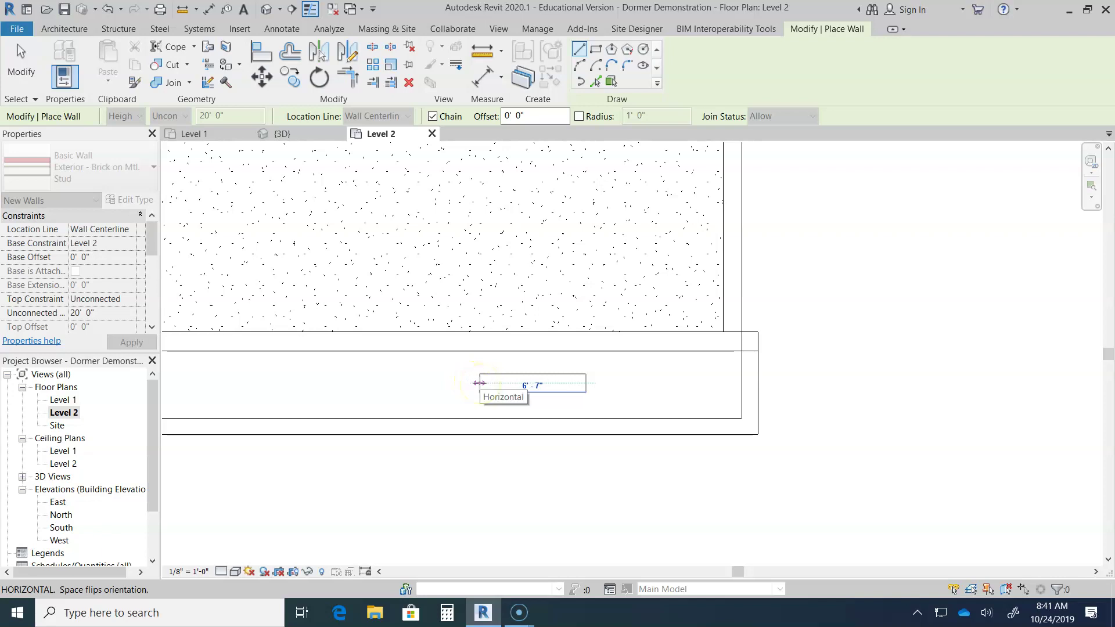
click(479, 383)
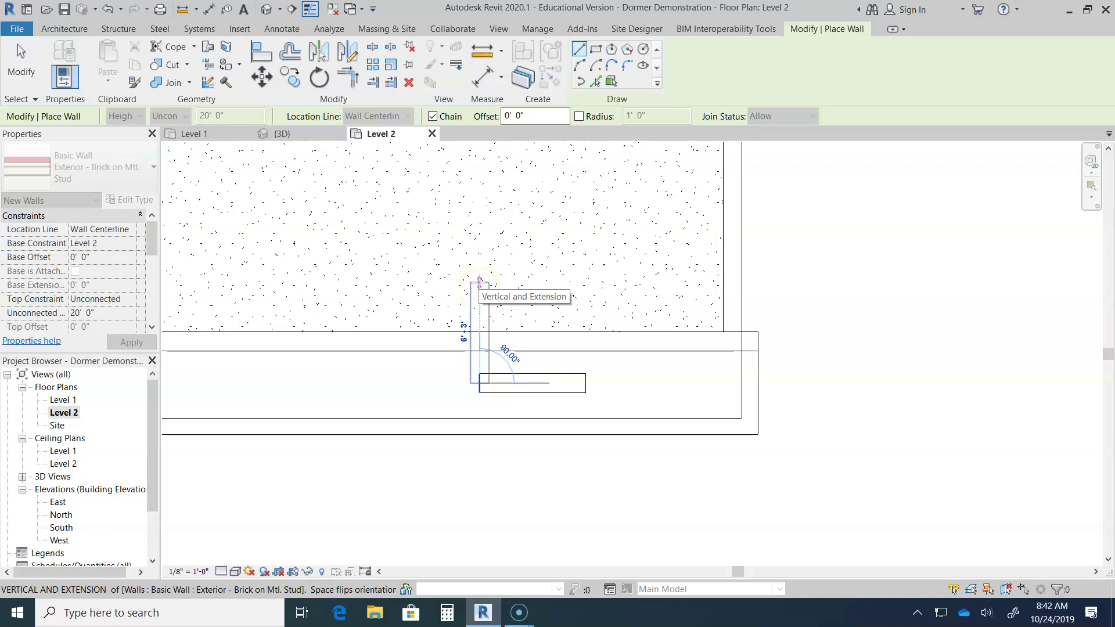
click(479, 283)
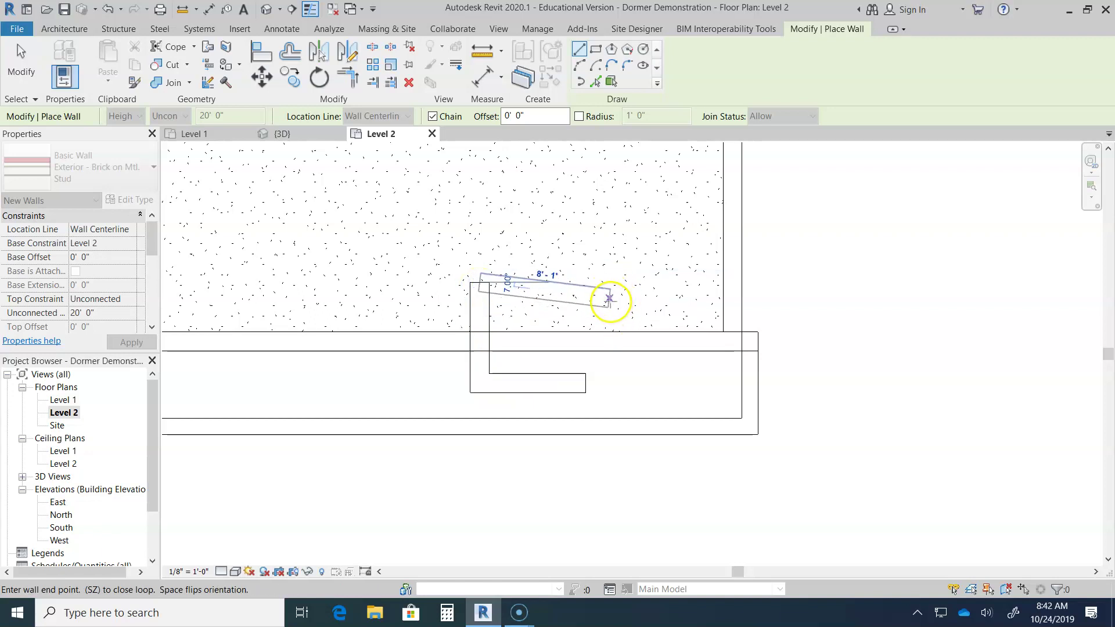
key(Escape)
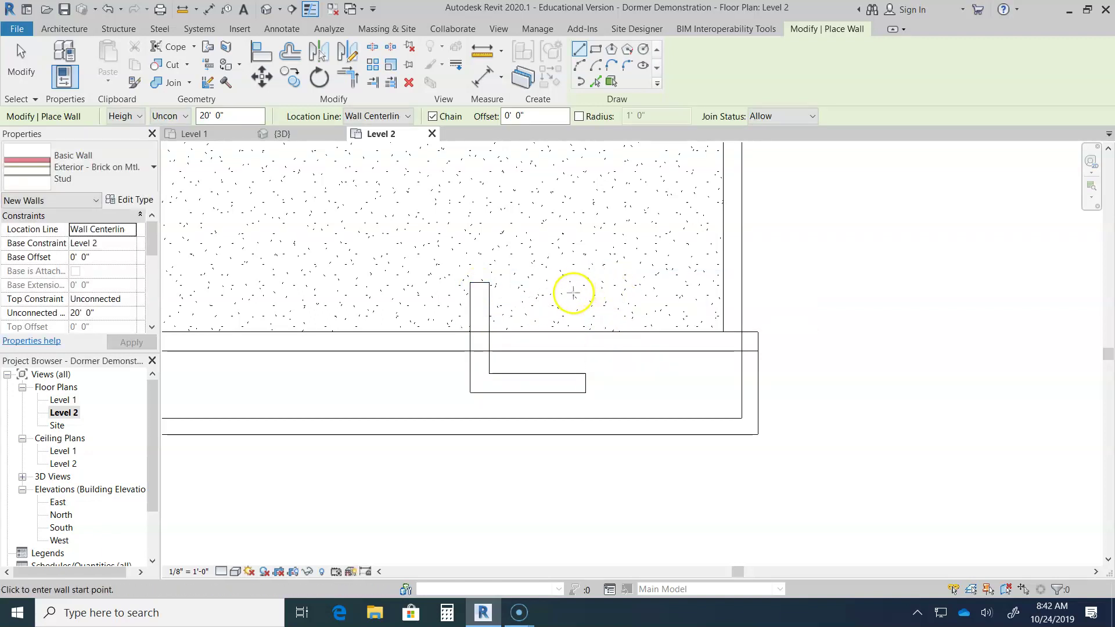
Step: Draw the dormer's right side wall down to the right end of the front wall, level with the left side wall, and finish placing walls
click(577, 282)
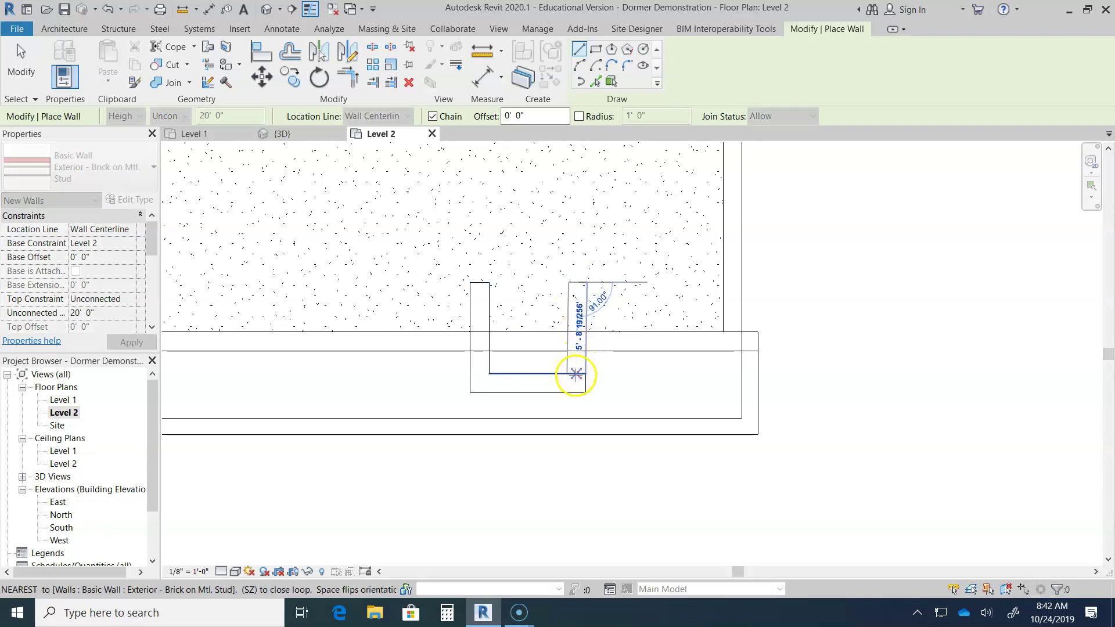
click(577, 392)
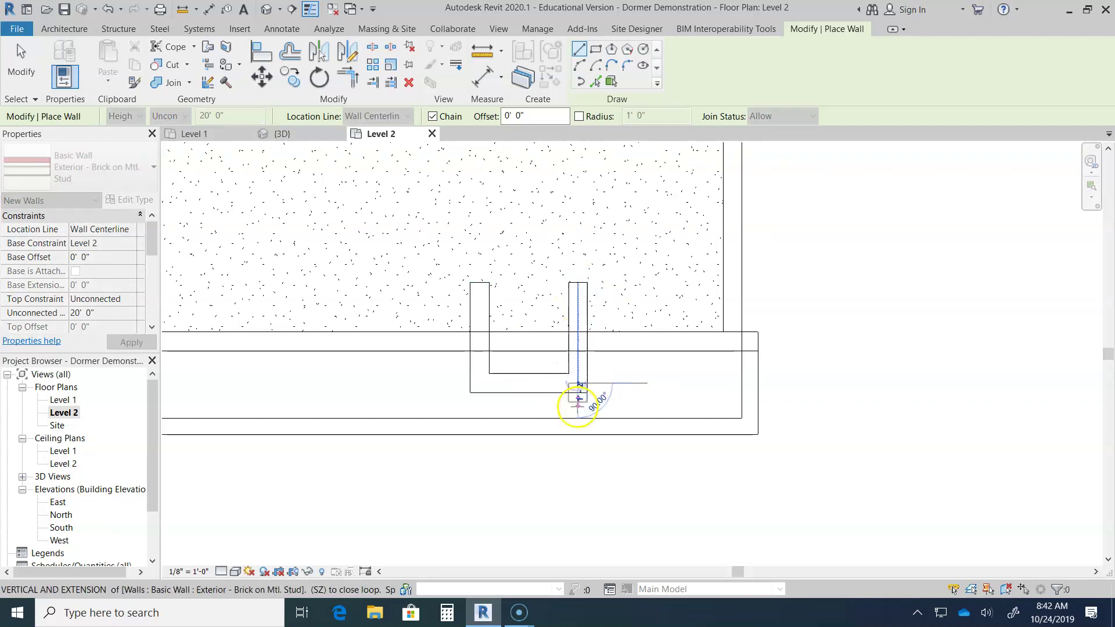
key(Escape)
key(Escape)
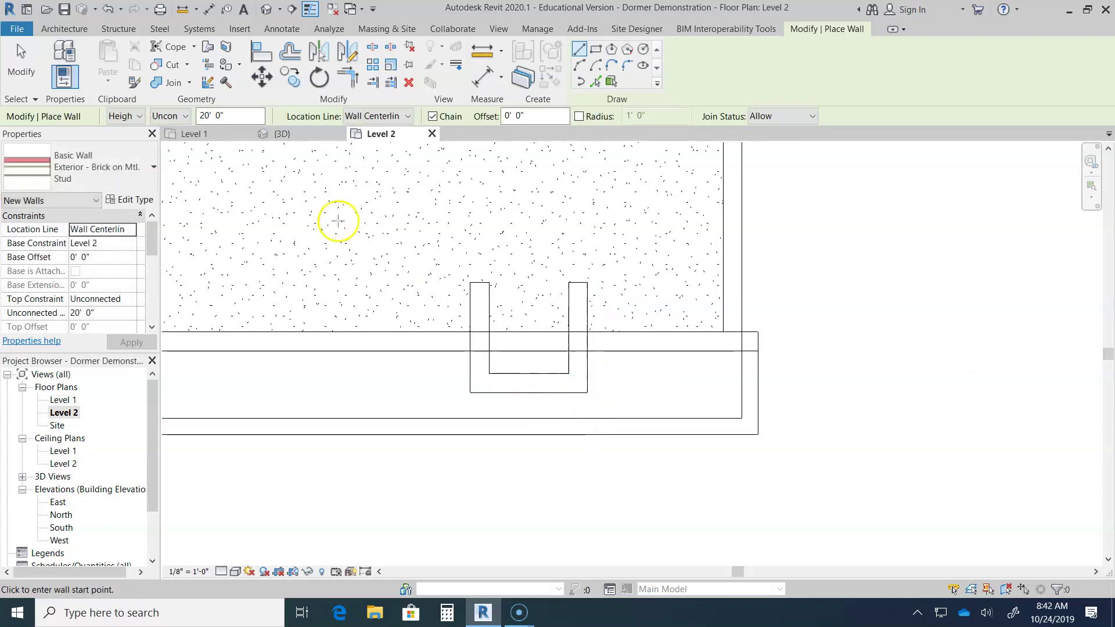
key(Escape)
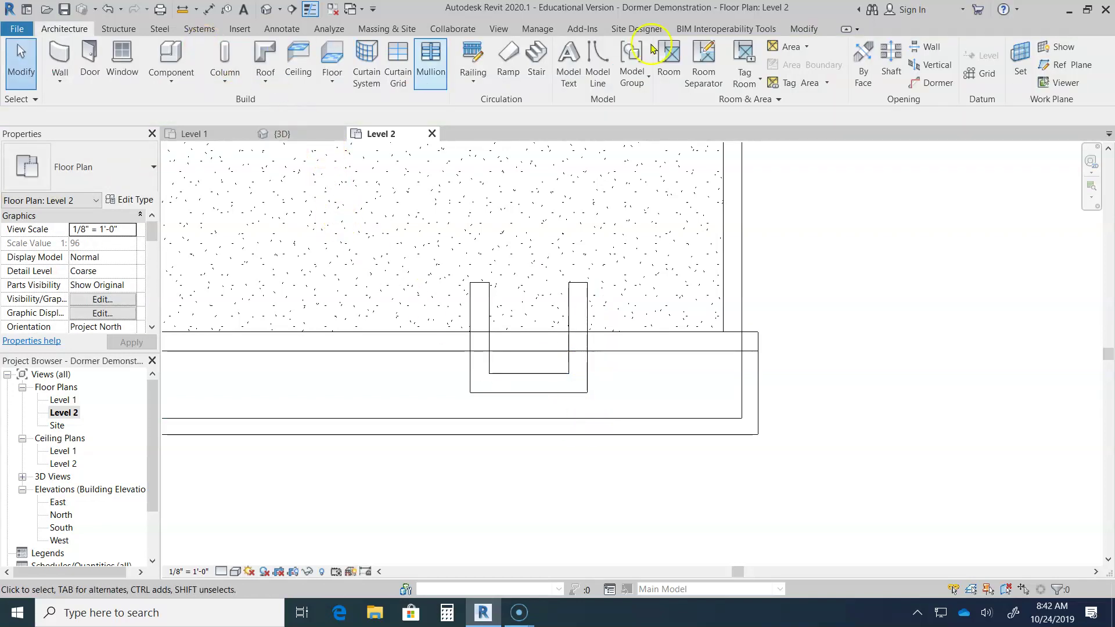
Step: Check the wall joins at both front corners of the dormer with the Wall Joins tool
click(742, 30)
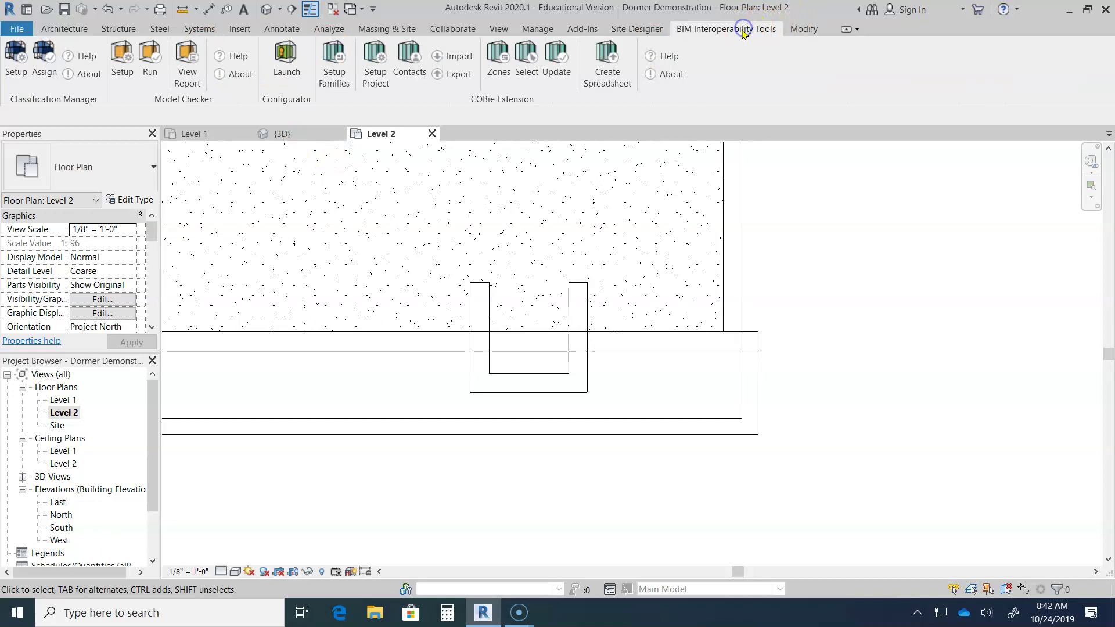
click(804, 30)
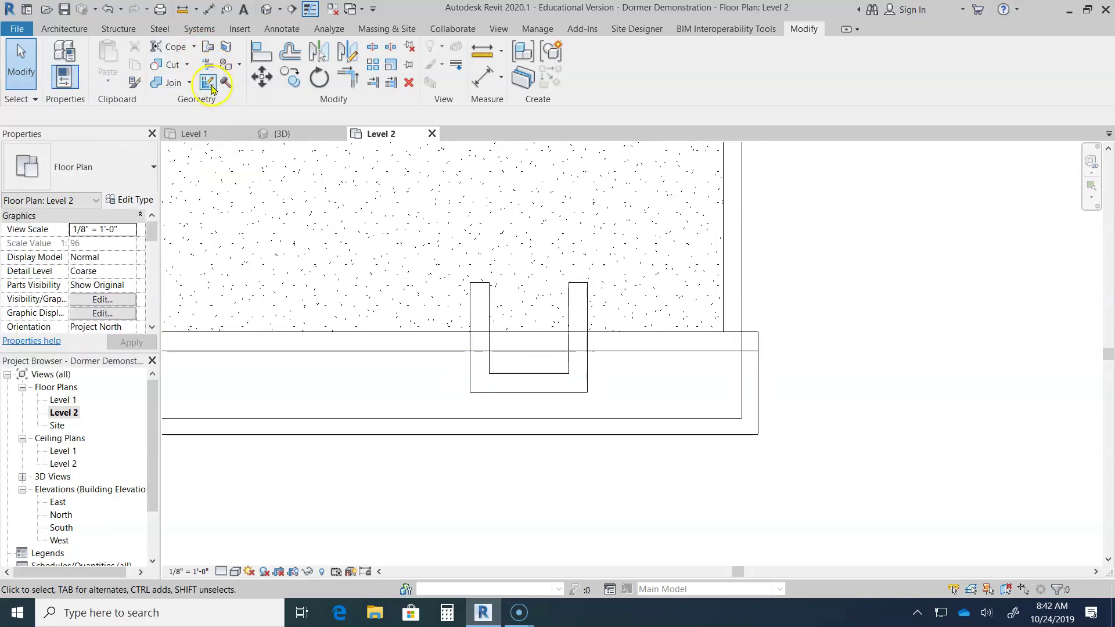
click(208, 83)
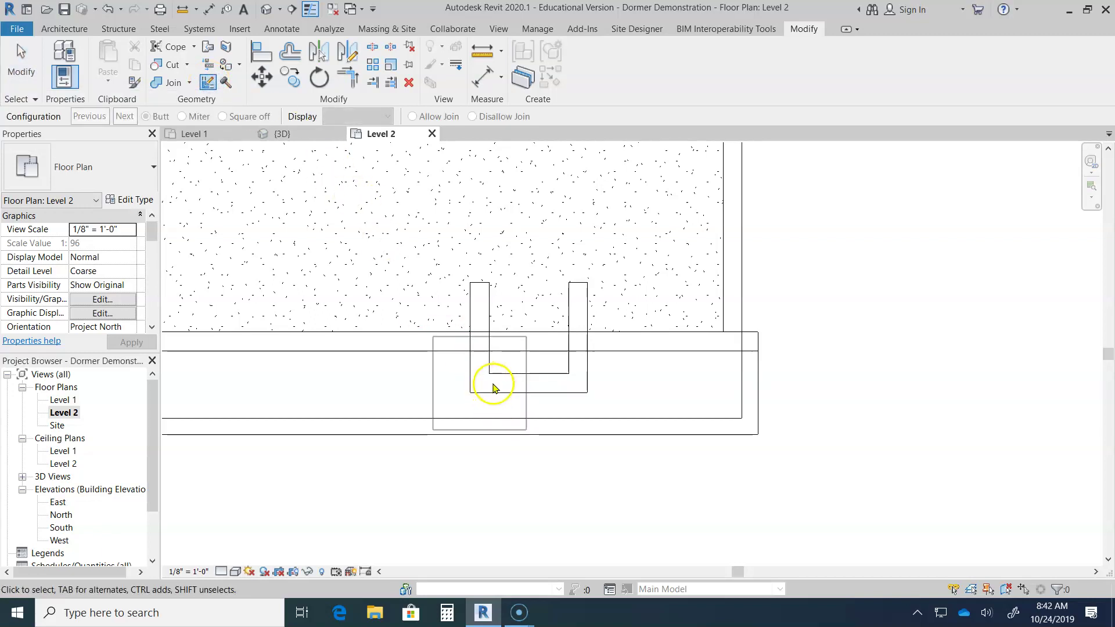
click(493, 386)
click(492, 386)
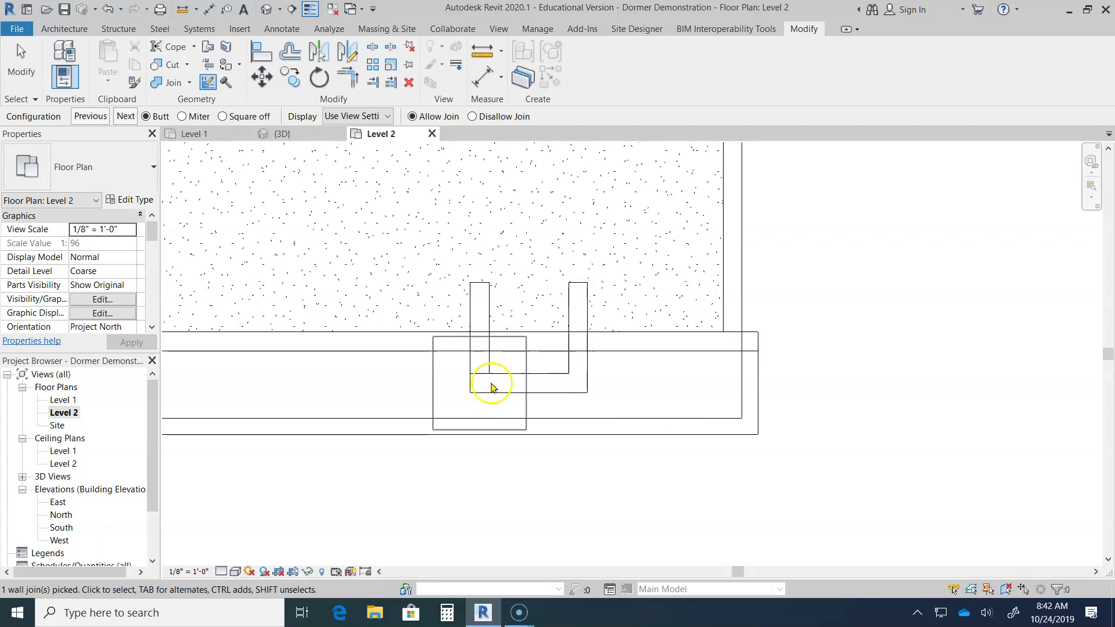
drag(491, 378, 515, 385)
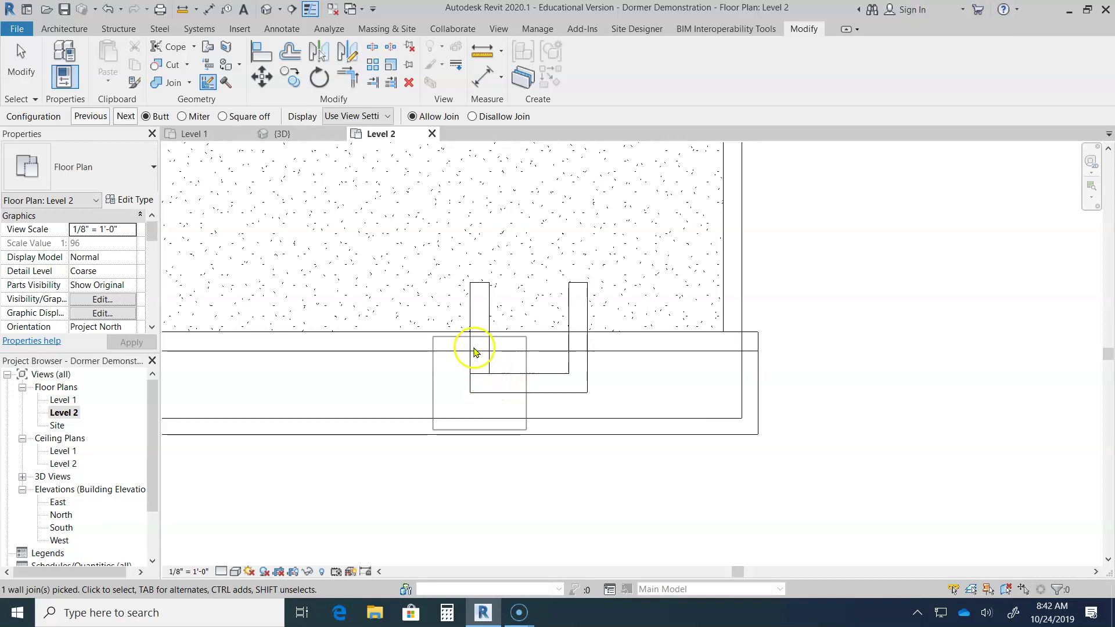
click(480, 372)
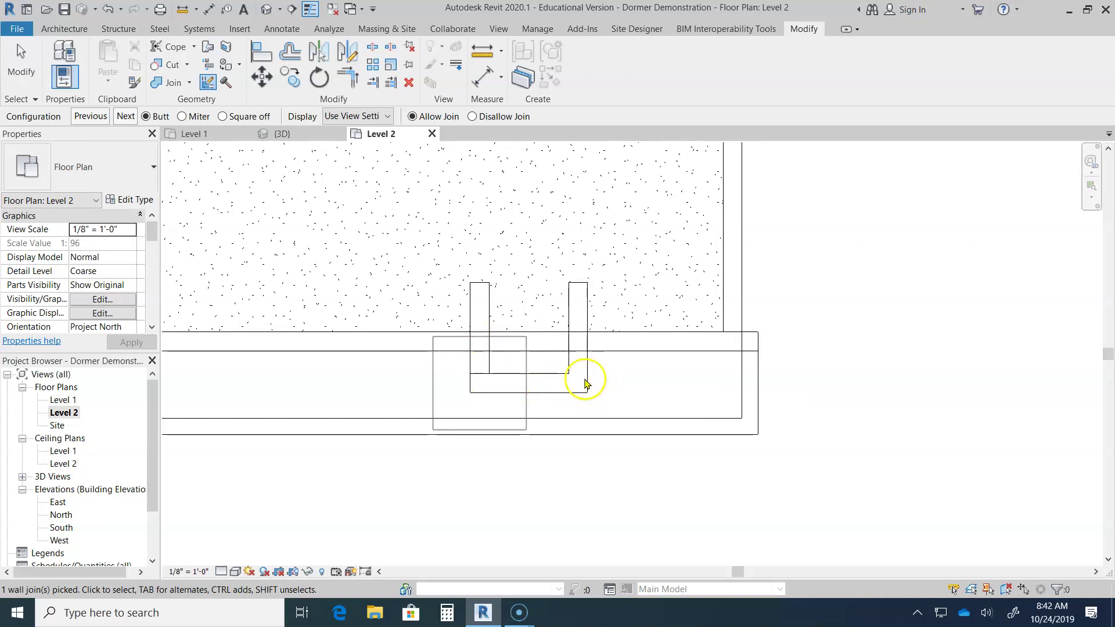
click(577, 384)
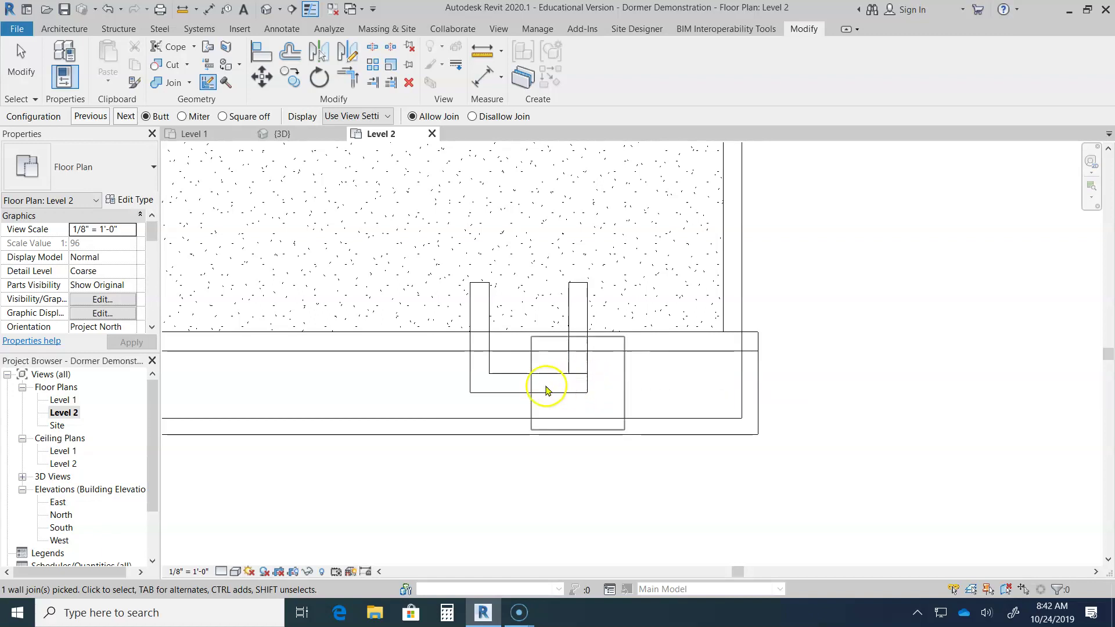
key(Escape)
key(Escape)
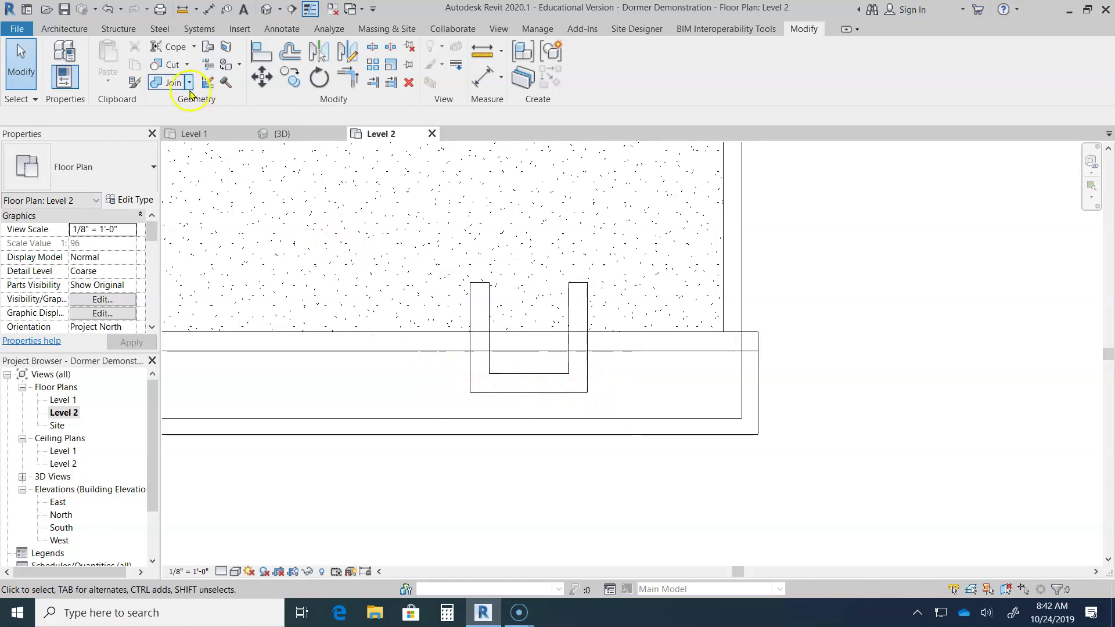
Step: Place a 30" x 46" Window-Double-Hung in the dormer's front wall, about 2'-11" from the left side wall's centerline, and finish placing windows
click(69, 29)
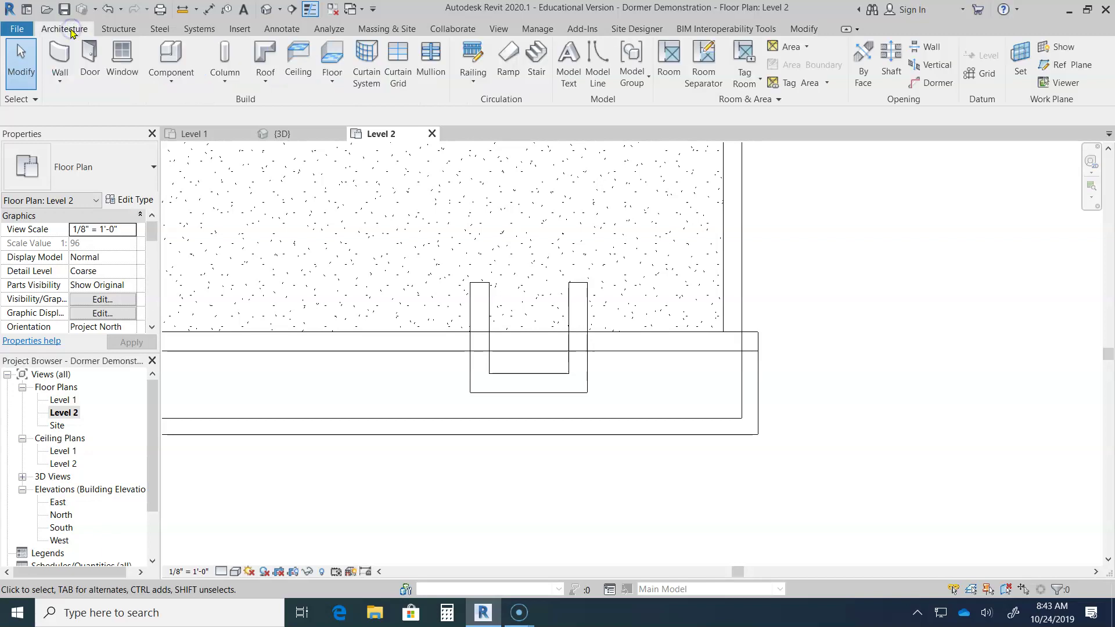
click(122, 57)
click(119, 168)
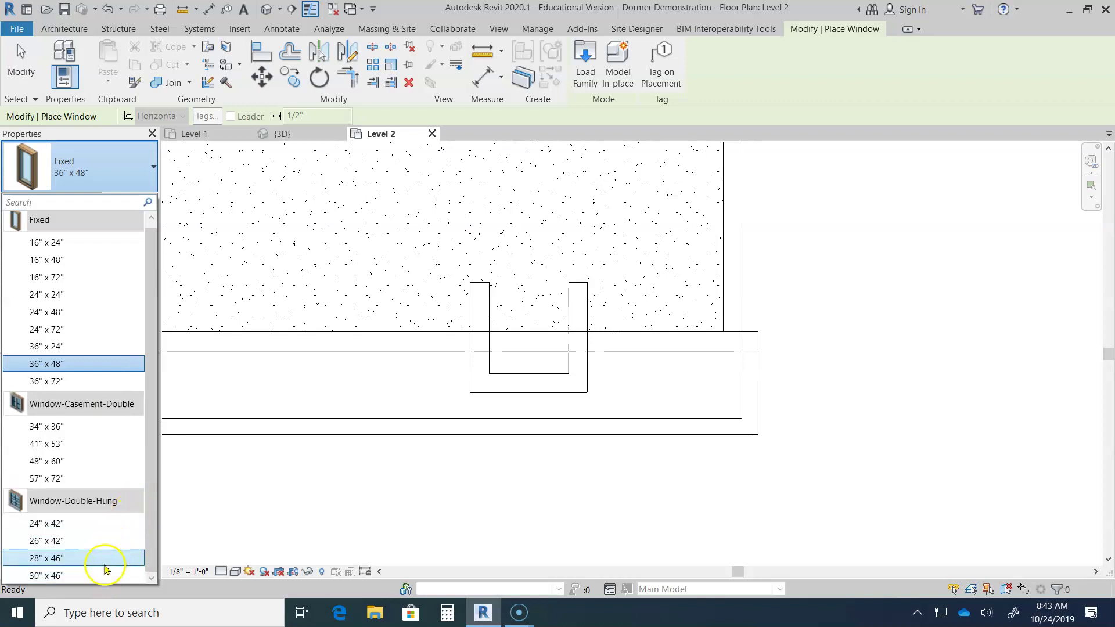
click(102, 576)
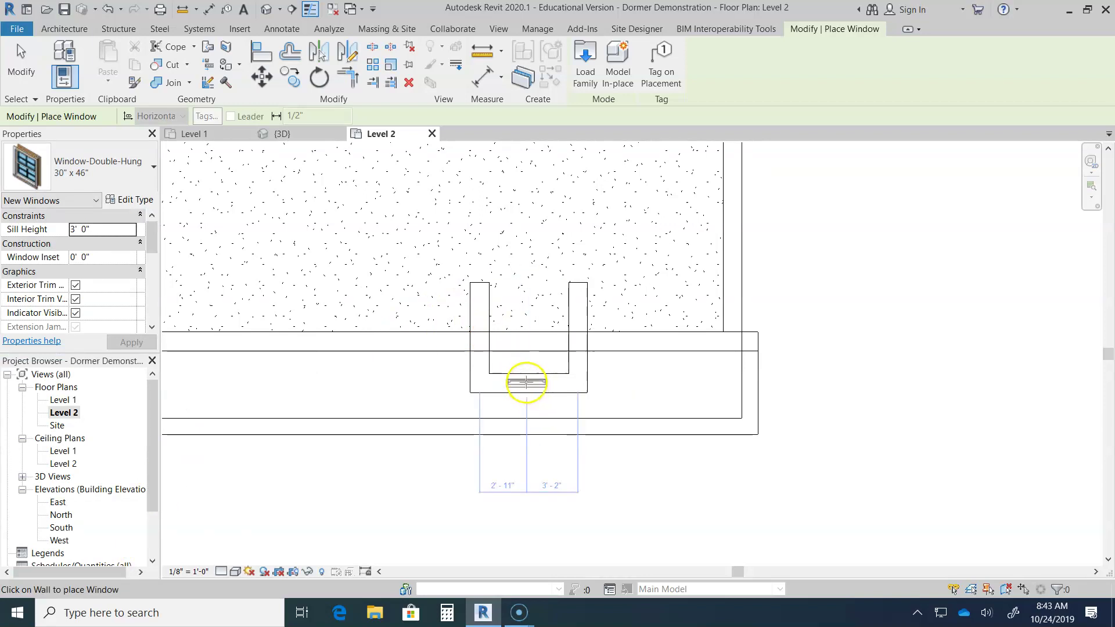
click(526, 381)
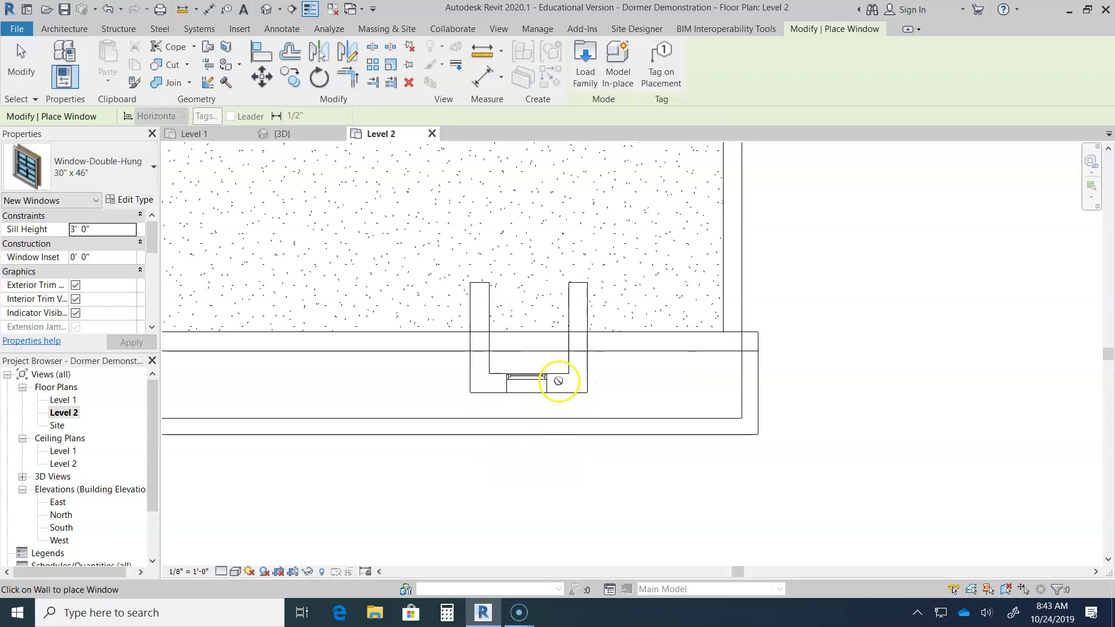
key(Escape)
key(Escape)
Step: Flip the dormer window so that its exterior side faces outward, and deselect it
click(524, 371)
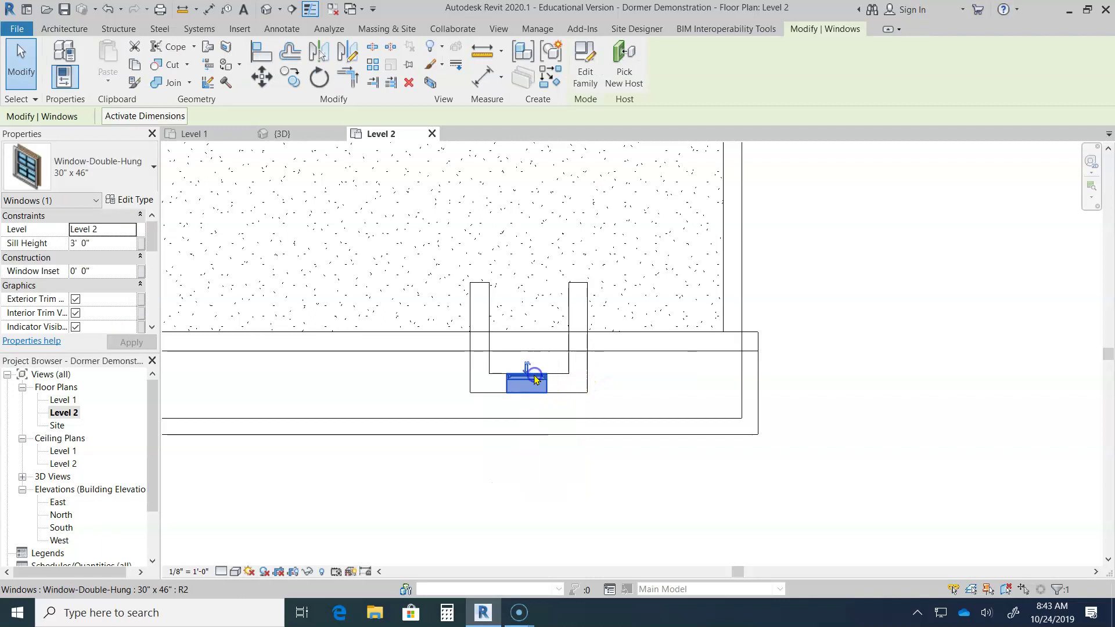
key(Escape)
click(539, 370)
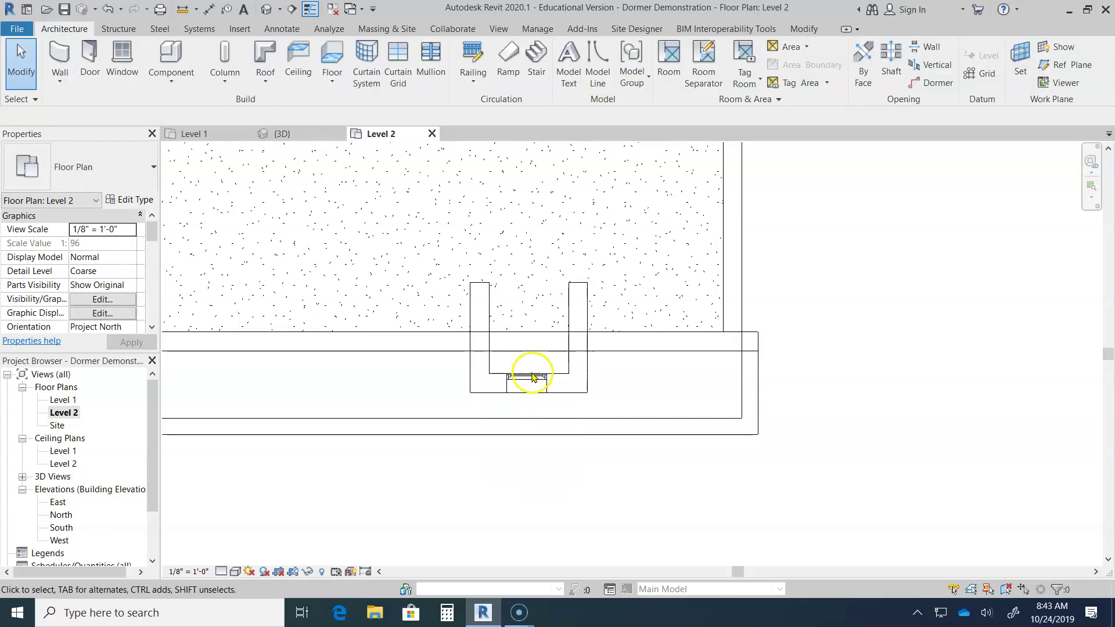
click(533, 377)
click(528, 368)
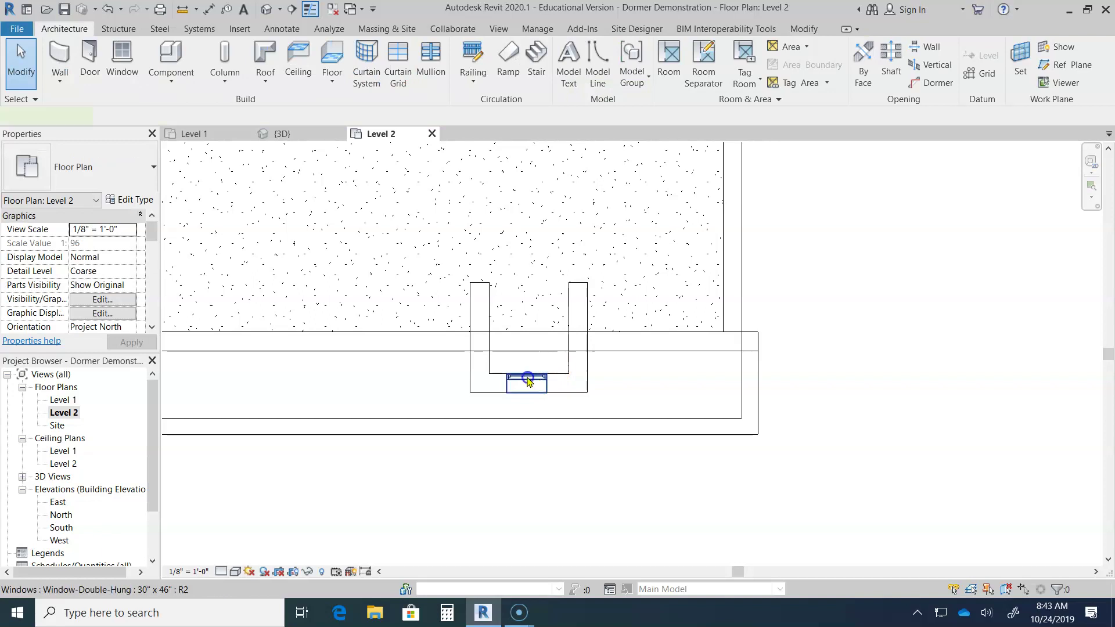
click(528, 382)
click(526, 370)
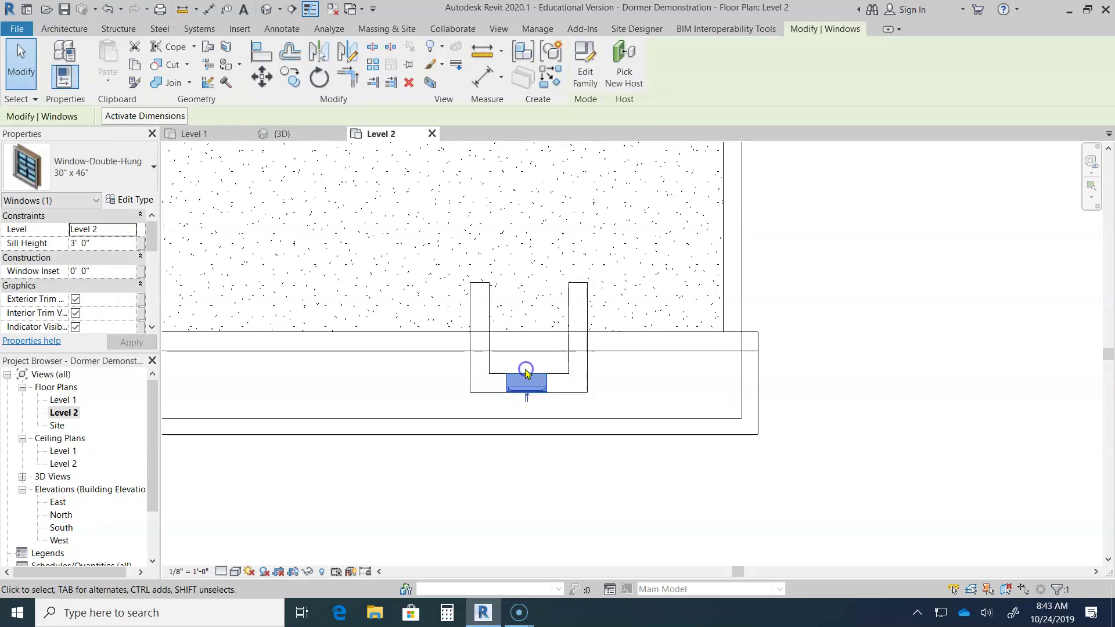
click(610, 389)
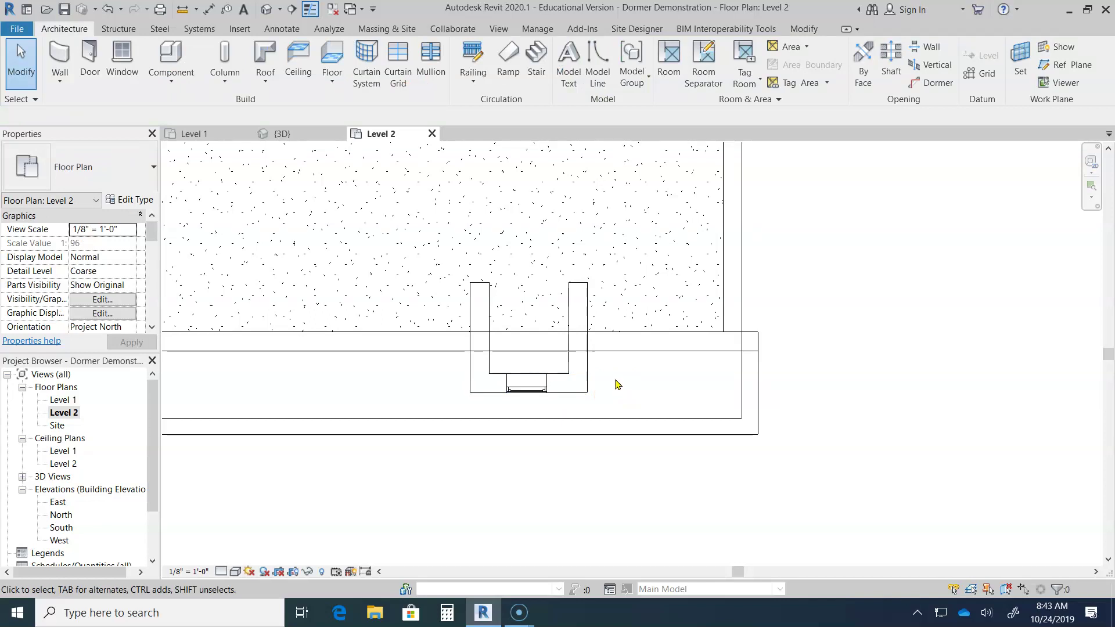
click(606, 394)
Step: Open the South elevation to view the dormer wall and its window
click(215, 384)
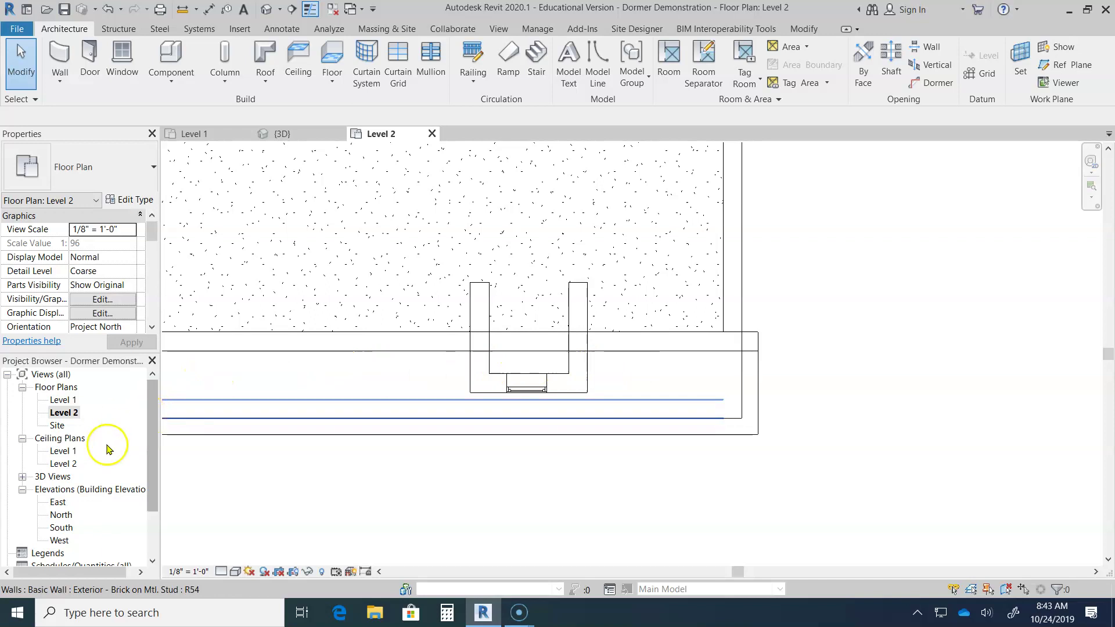
scroll(105, 441, down, 1)
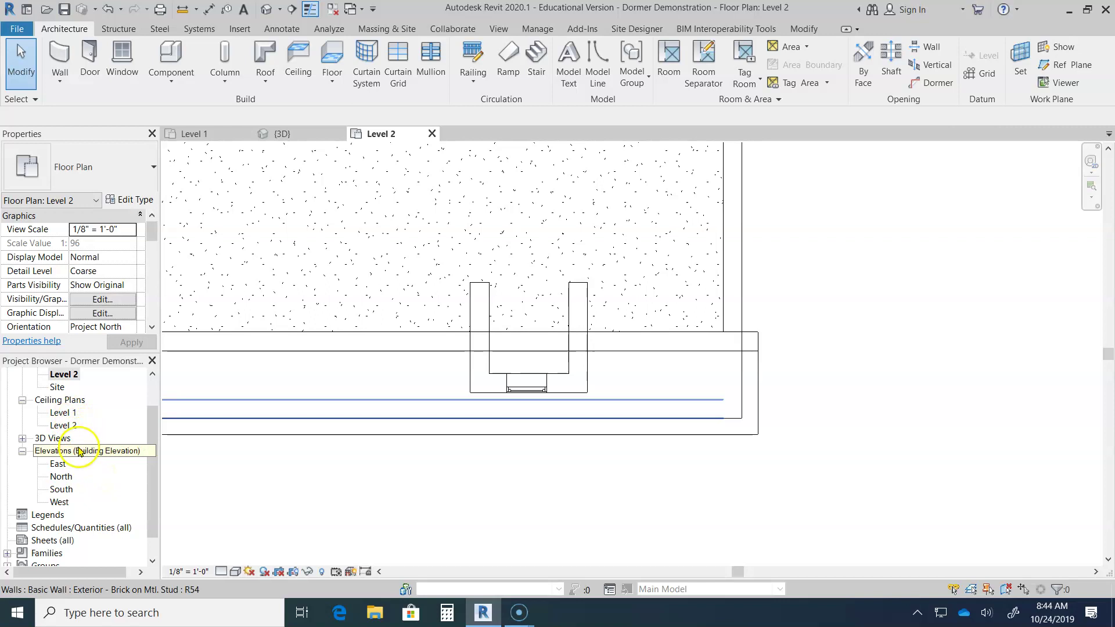
click(62, 490)
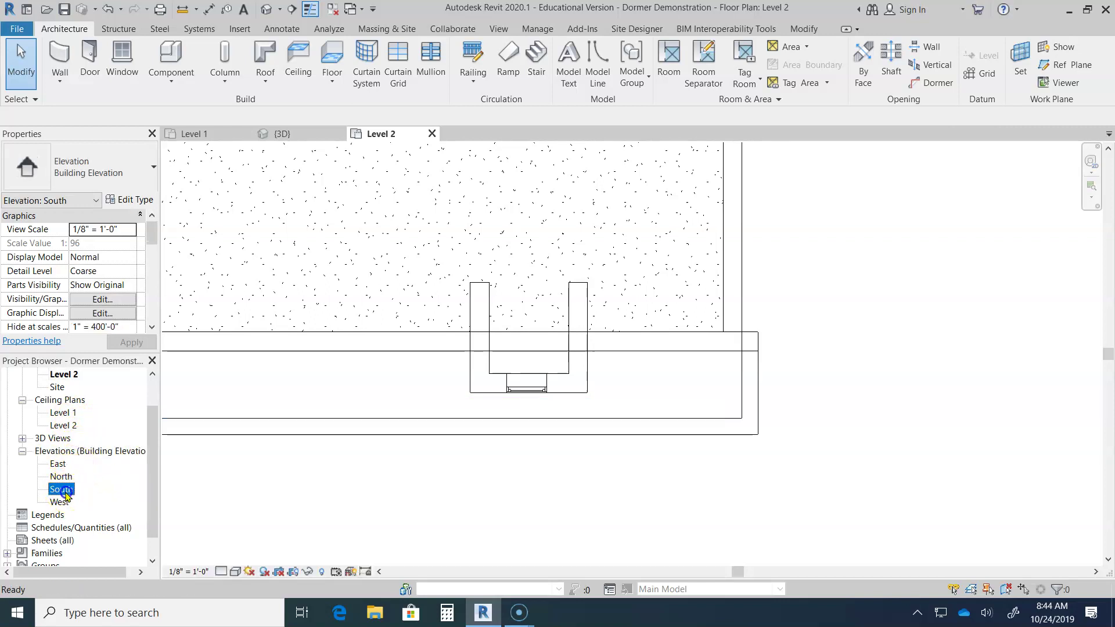
double_click(63, 490)
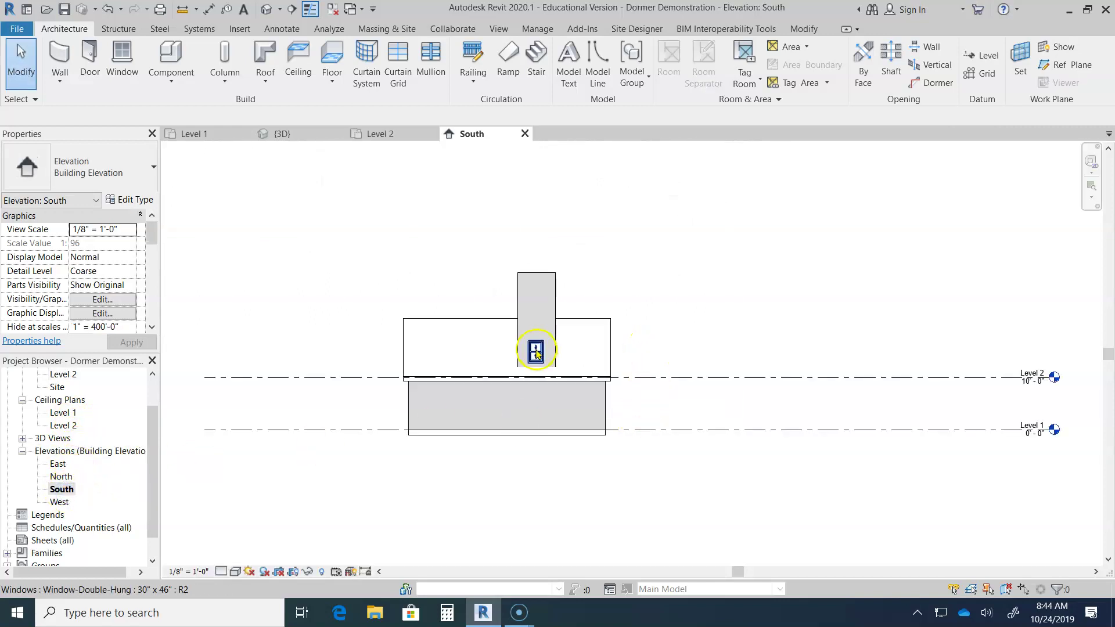
scroll(536, 353, up, 3)
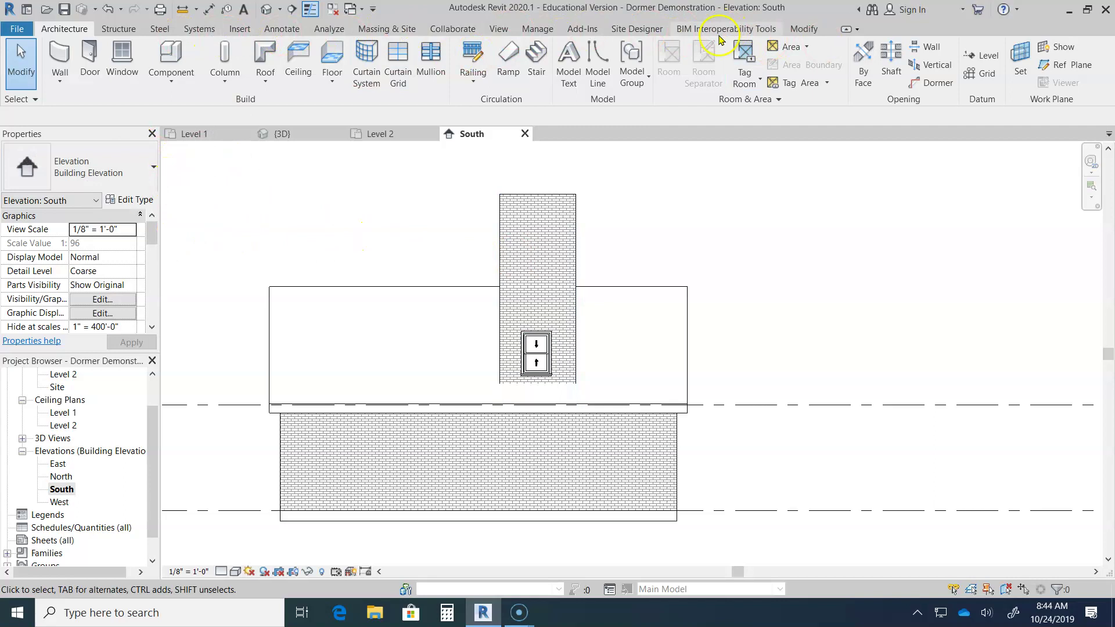
Step: Draw a new level line at about 16'-8" across the house, ending in line with the existing level heads
click(990, 55)
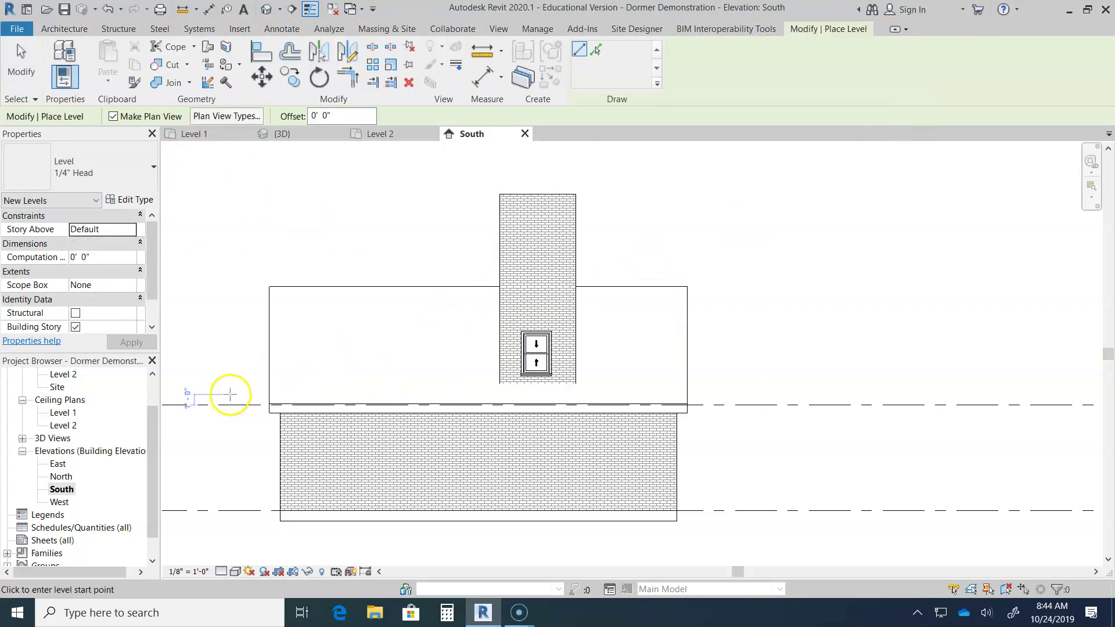
click(225, 334)
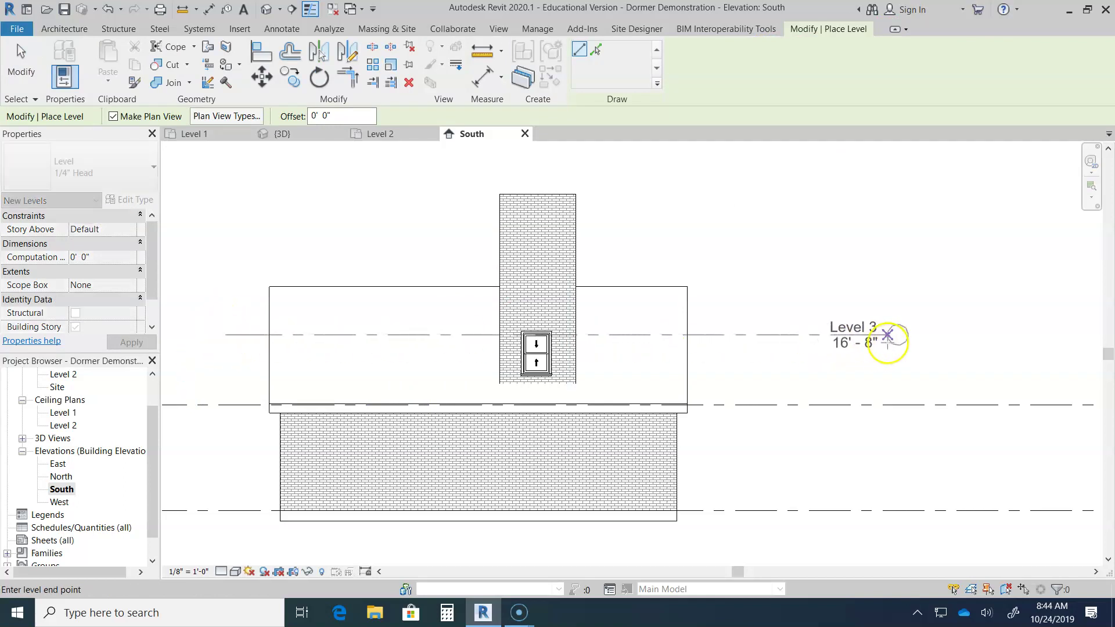
scroll(887, 343, down, 2)
middle_drag(887, 343, 378, 343)
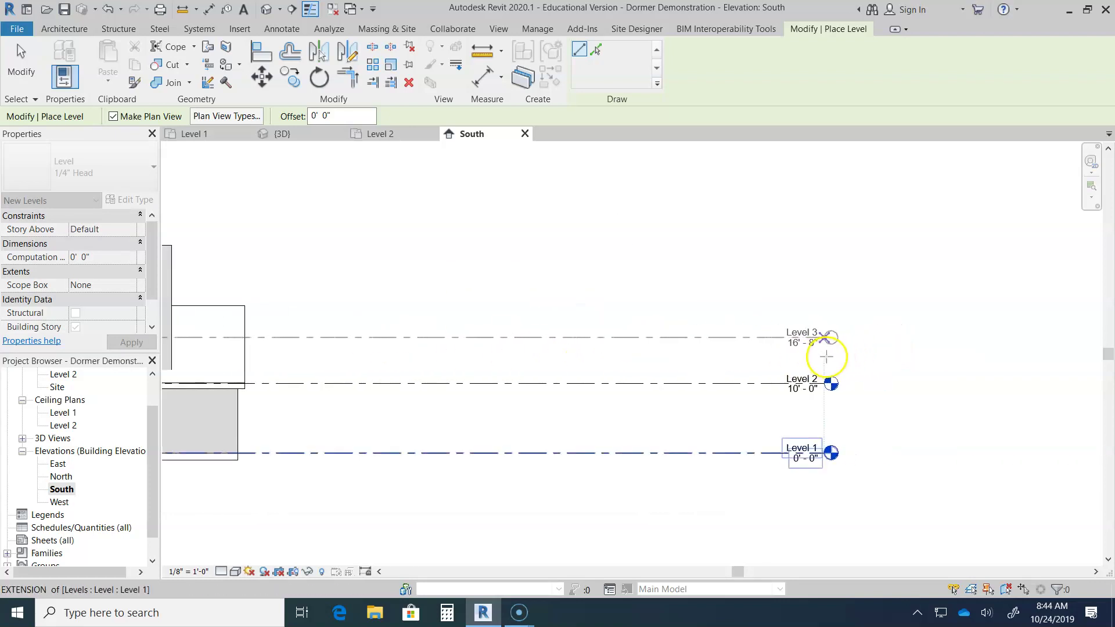
click(825, 356)
Step: Rename the new level as Dormer and rename its corresponding views as well
click(809, 334)
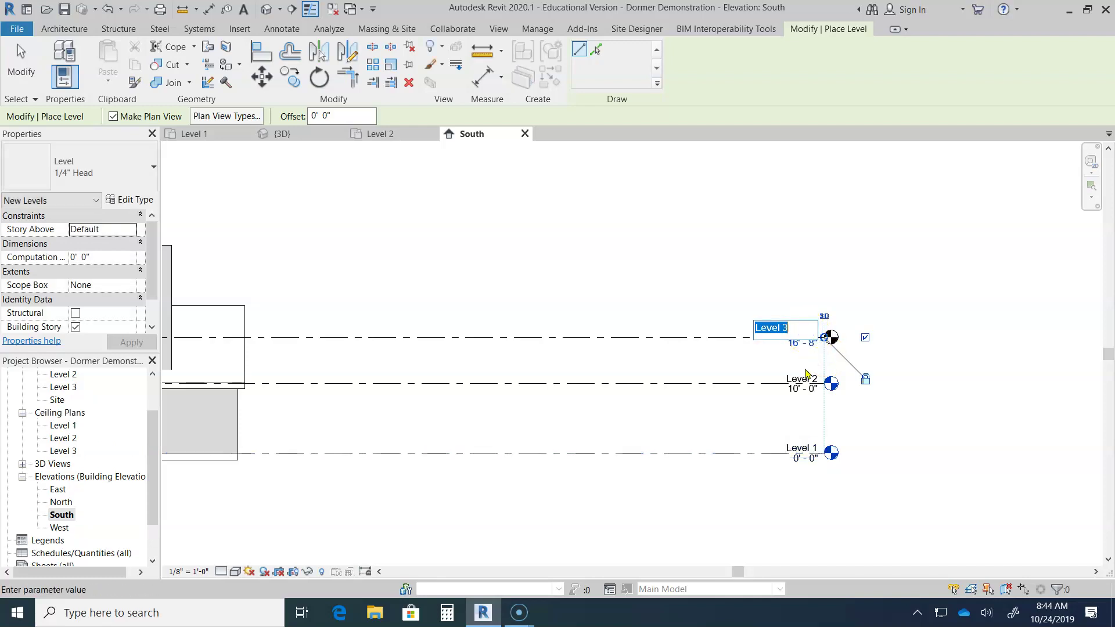
text(Dormer)
click(750, 370)
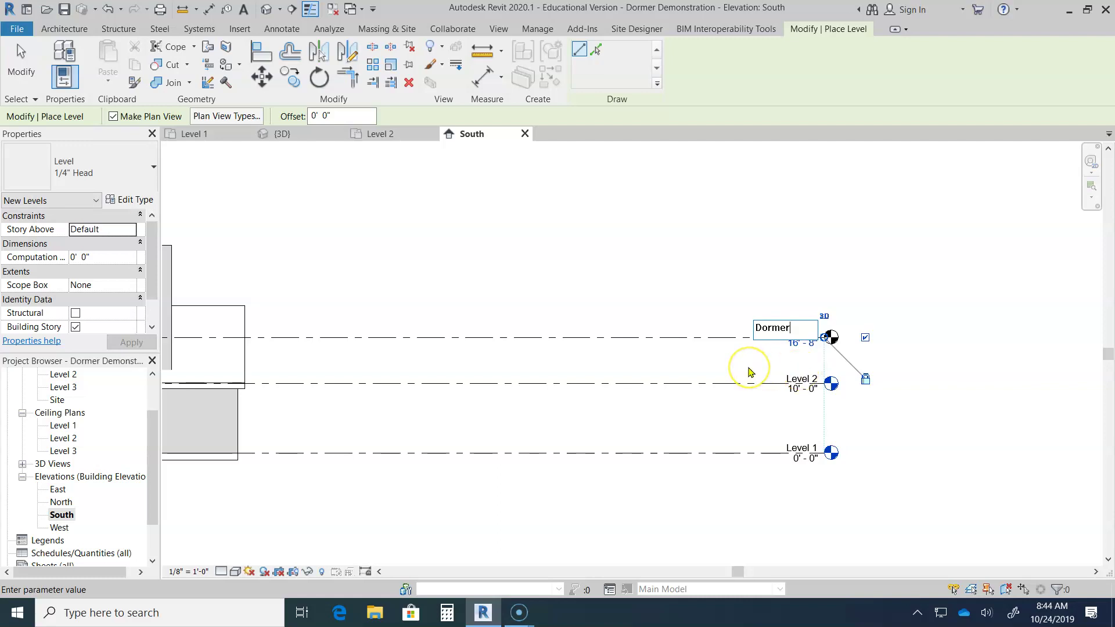
click(734, 350)
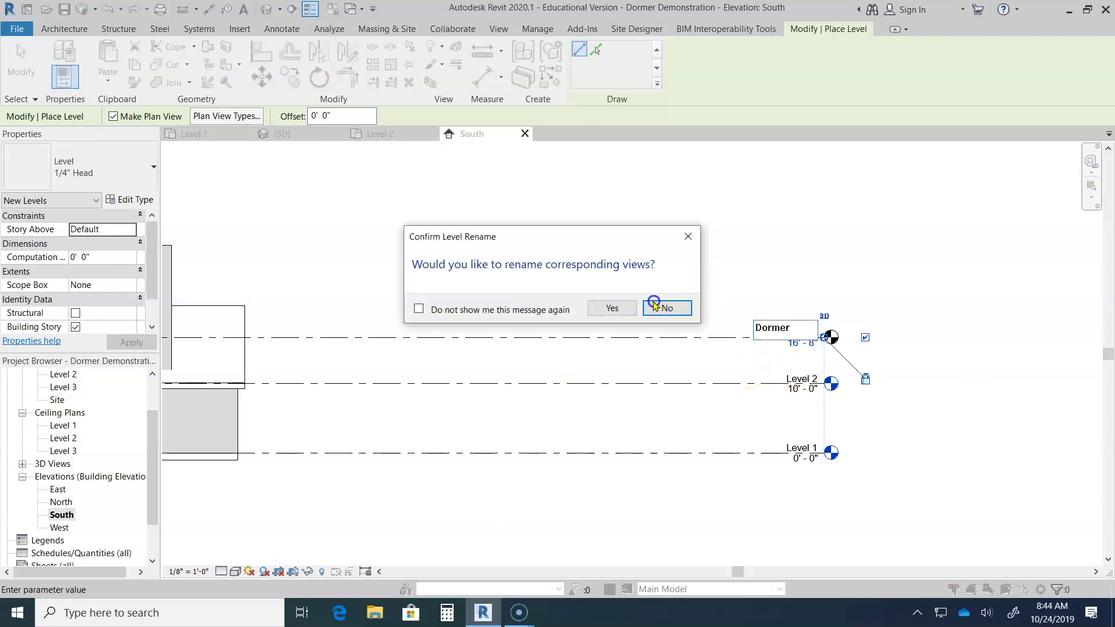
click(611, 308)
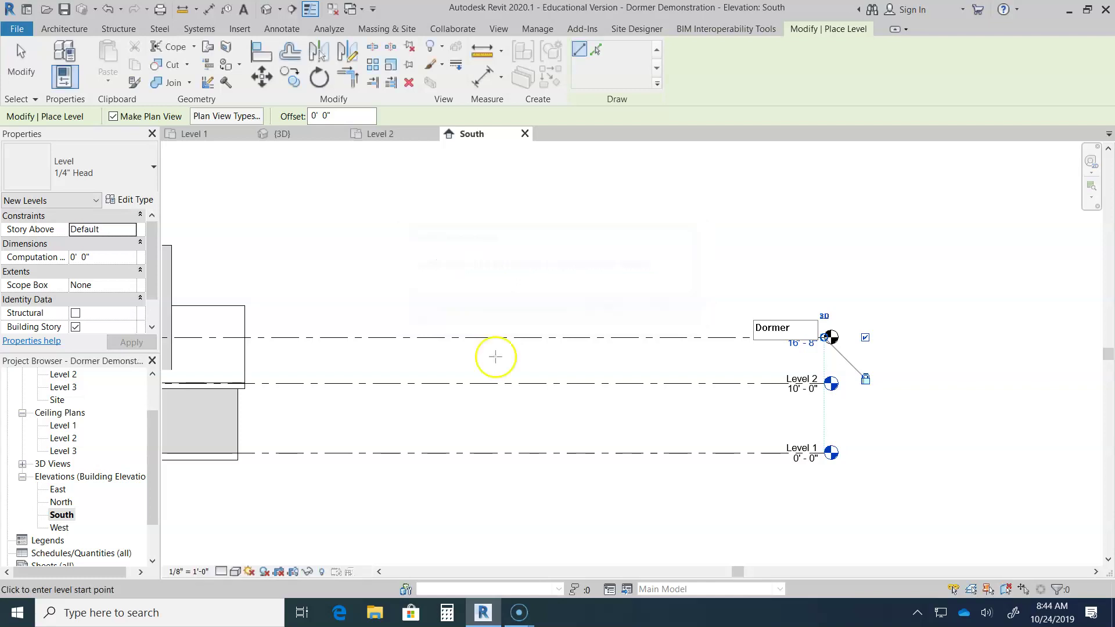
Step: Raise the Dormer level above the window head to an elevation of 17'-6"
middle_drag(349, 386, 917, 418)
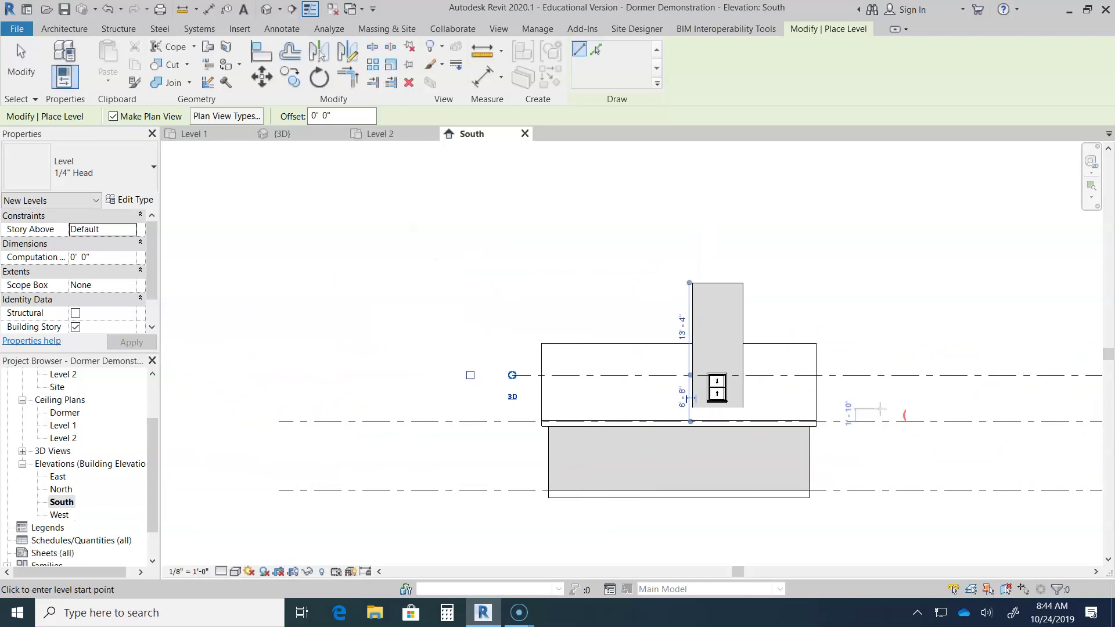
scroll(848, 406, up, 4)
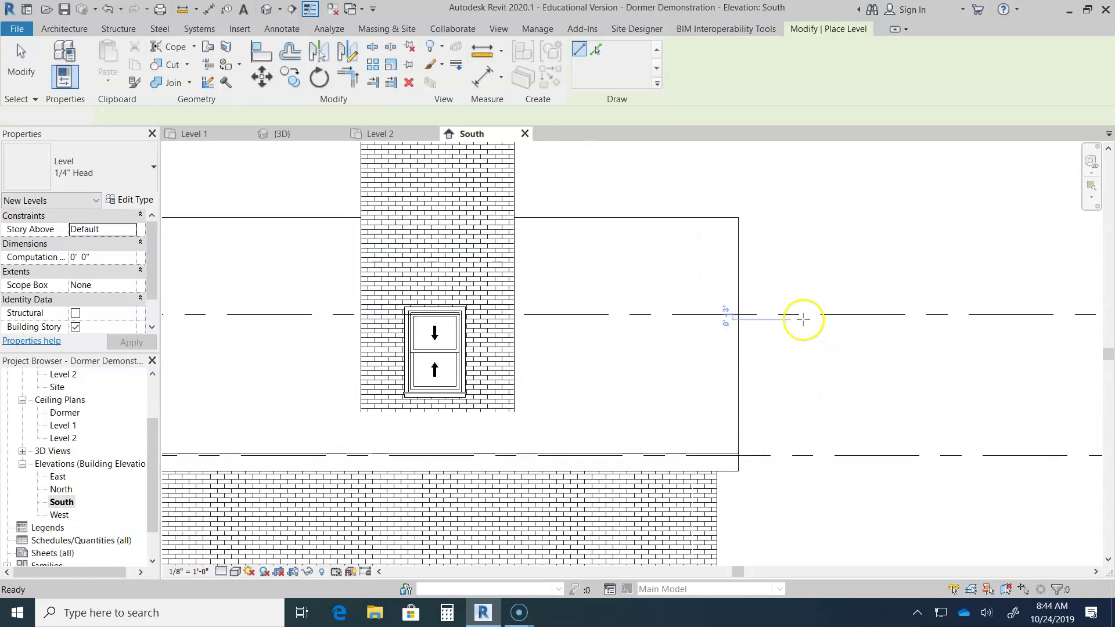
key(Escape)
click(795, 314)
click(807, 350)
key(Up)
key(Up)
key(Up)
key(Up)
key(Up)
key(Up)
key(Up)
key(Up)
key(Up)
key(Up)
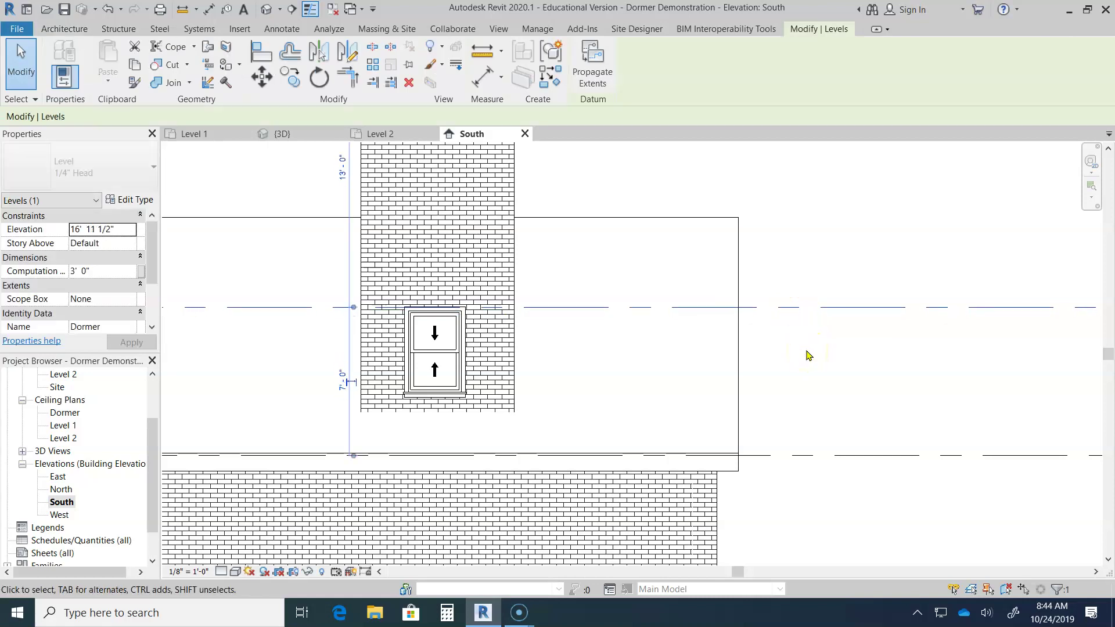
key(Up)
key(Up)
key(Up)
key(Up)
key(Up)
key(Up)
key(Up)
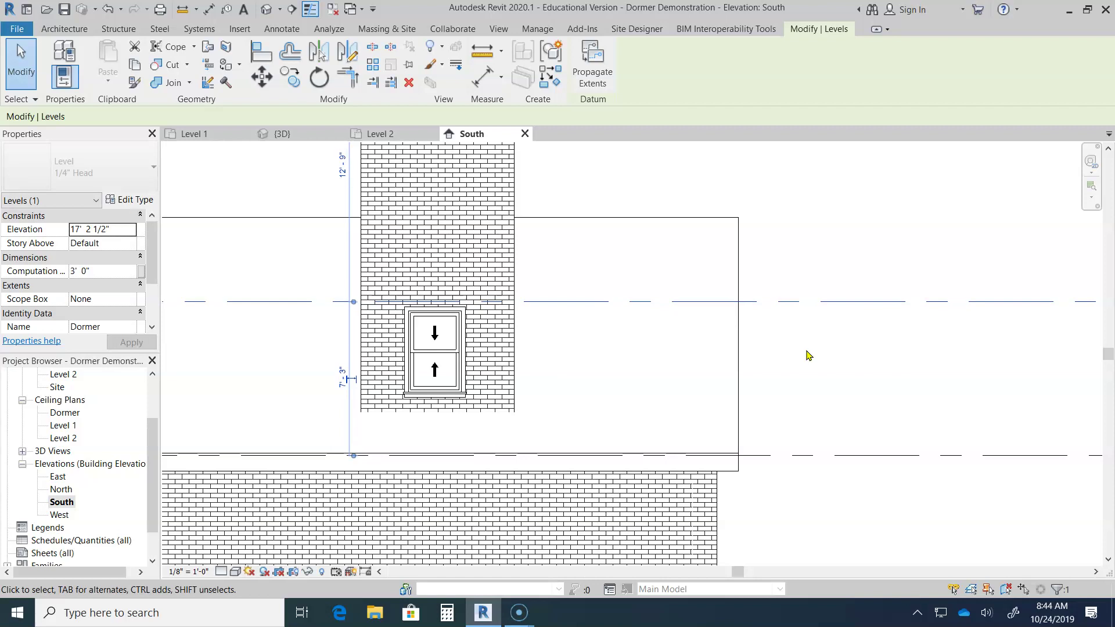
key(Up)
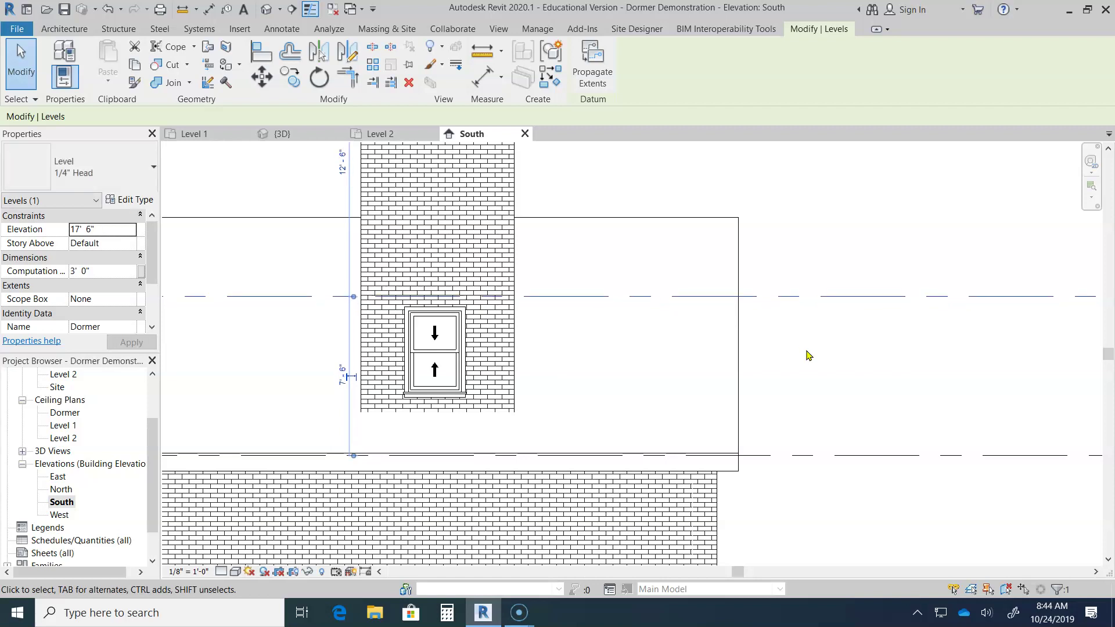
click(805, 350)
Step: Start a roof by footprint from the Level 2 ceiling plan and set its base level to Dormer
scroll(528, 378, down, 3)
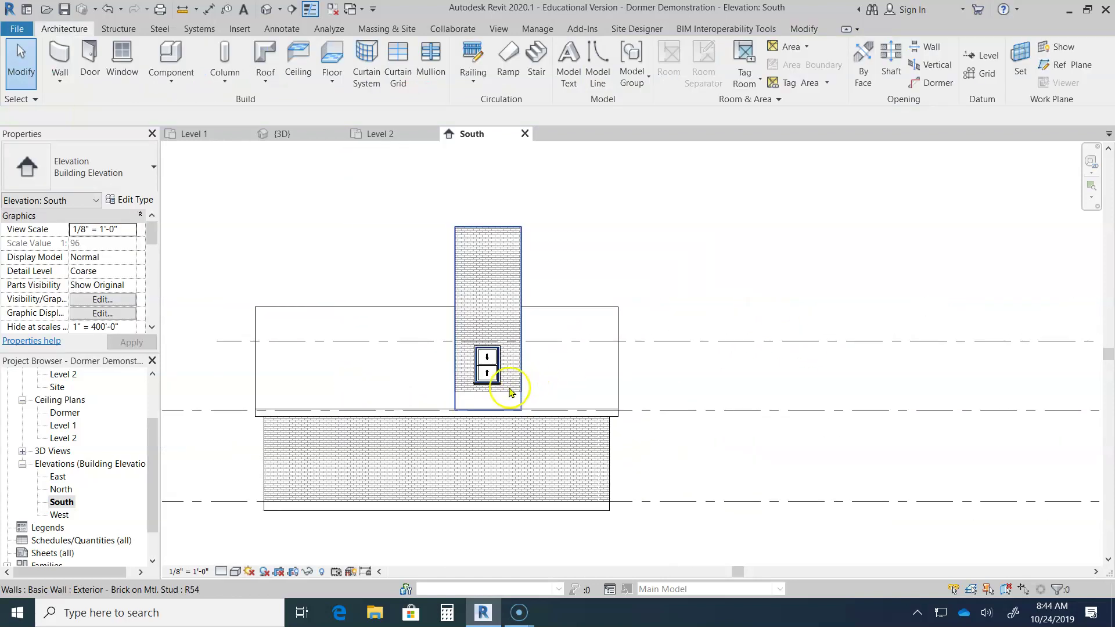
double_click(63, 438)
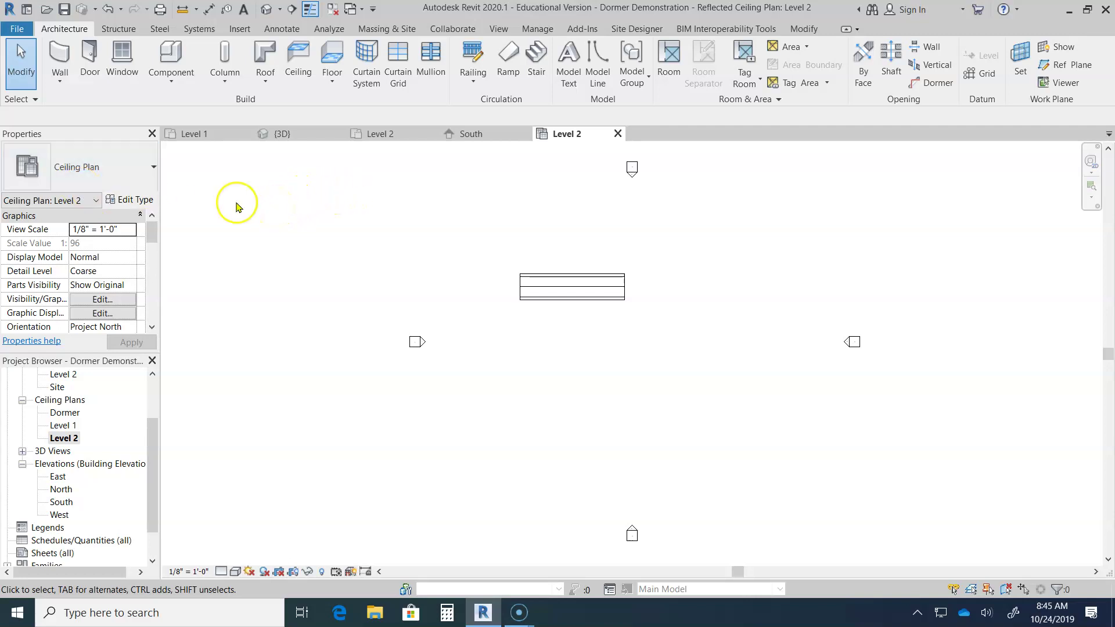
click(265, 53)
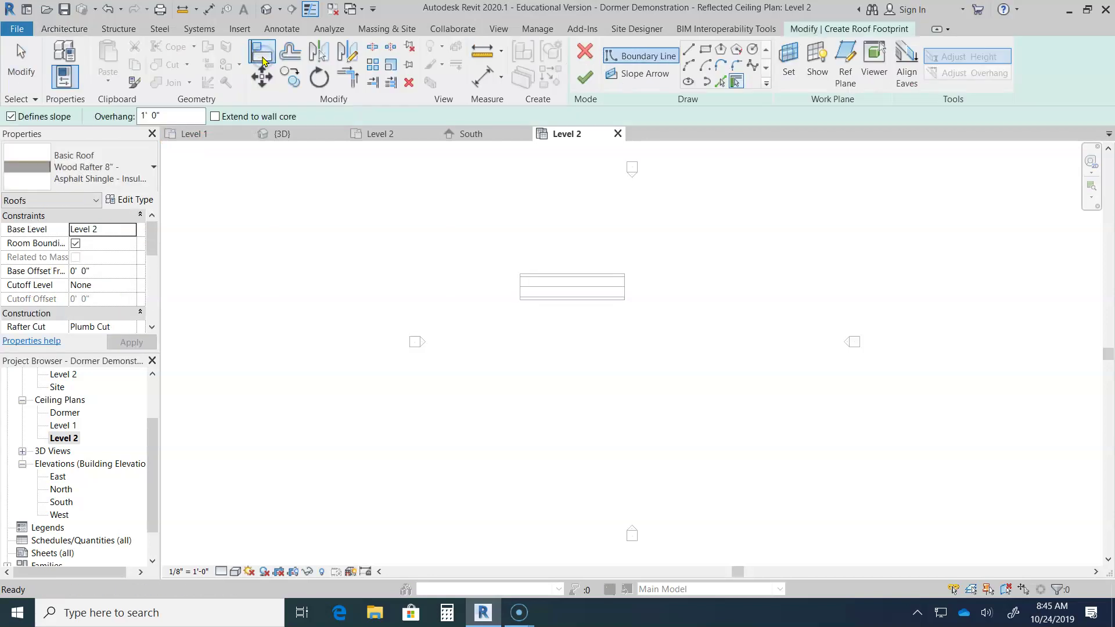
click(104, 231)
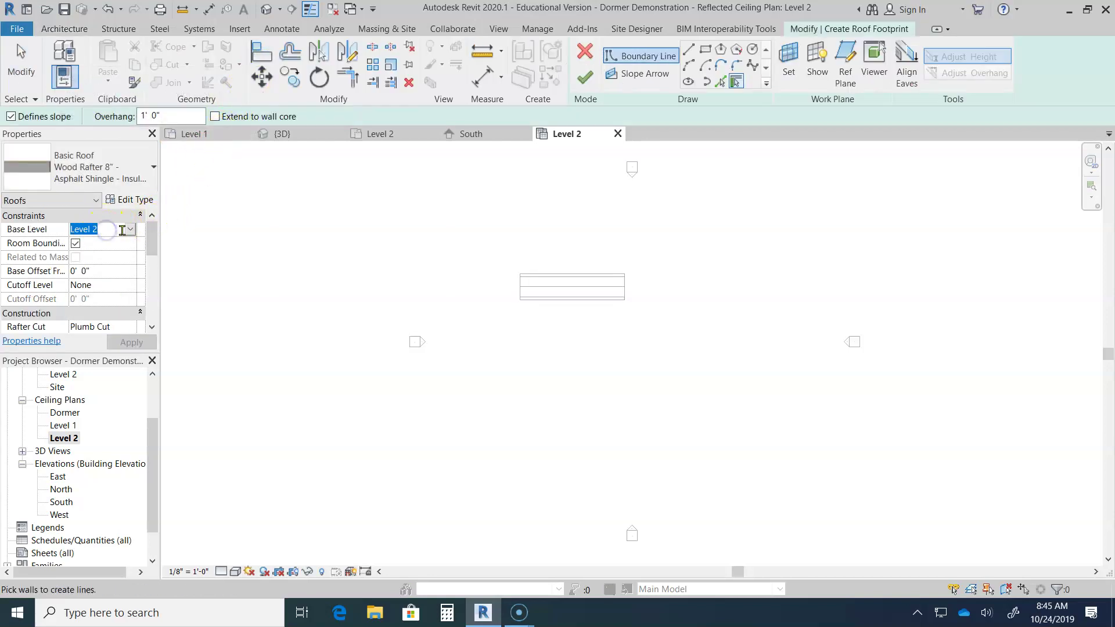
click(129, 230)
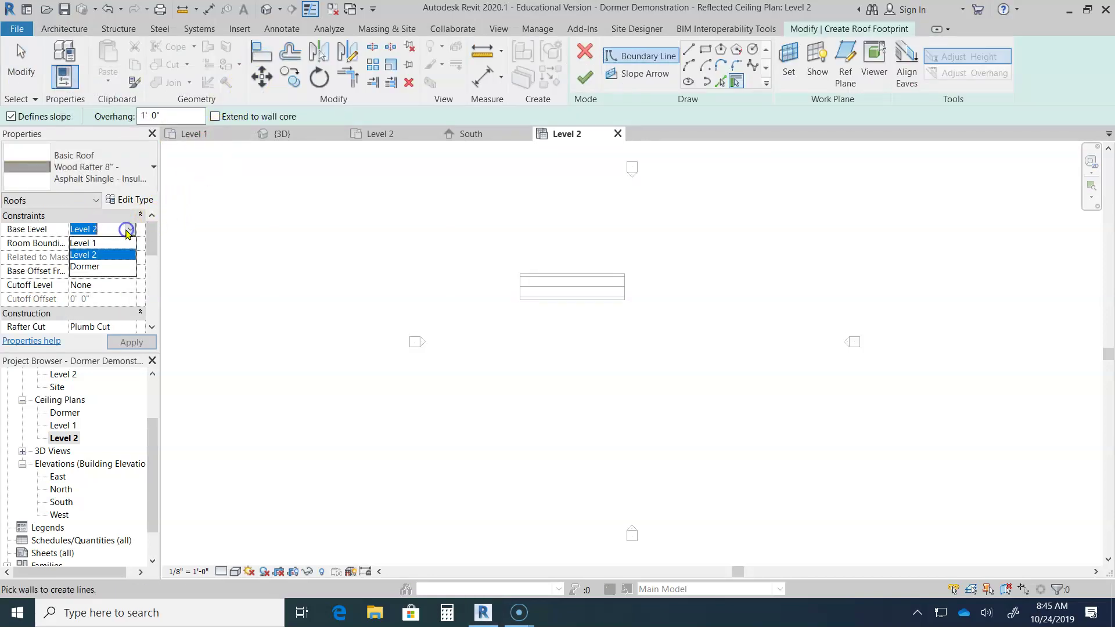
click(93, 267)
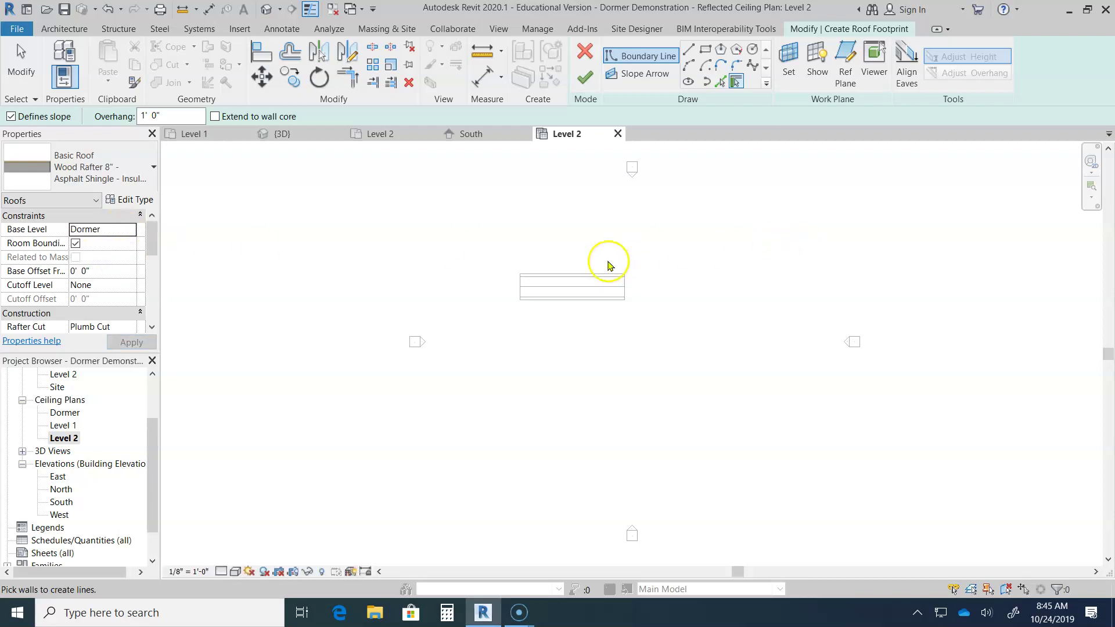
Step: Switch to the Level 2 floor plan with the roof footprint sketch still open
scroll(600, 236, down, 2)
middle_drag(602, 240, 542, 390)
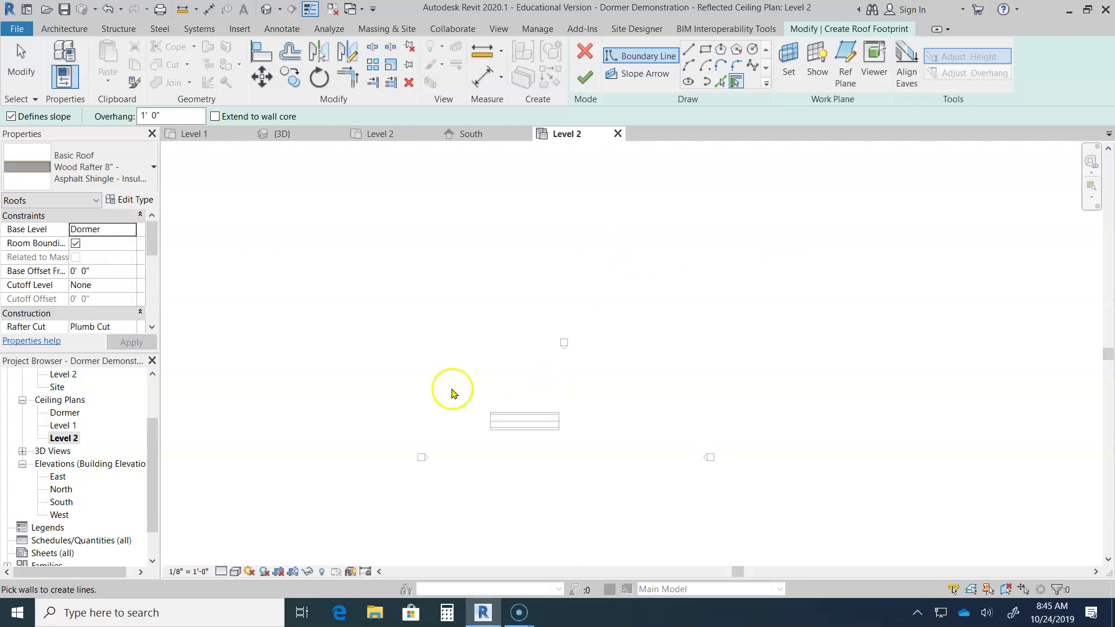
scroll(58, 429, up, 2)
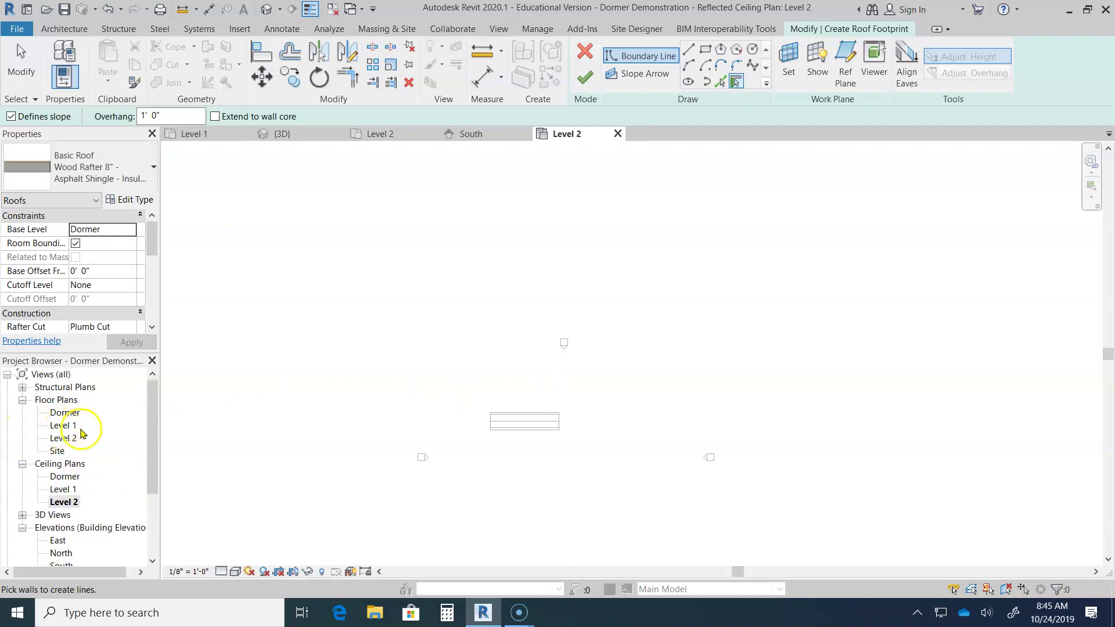
double_click(66, 438)
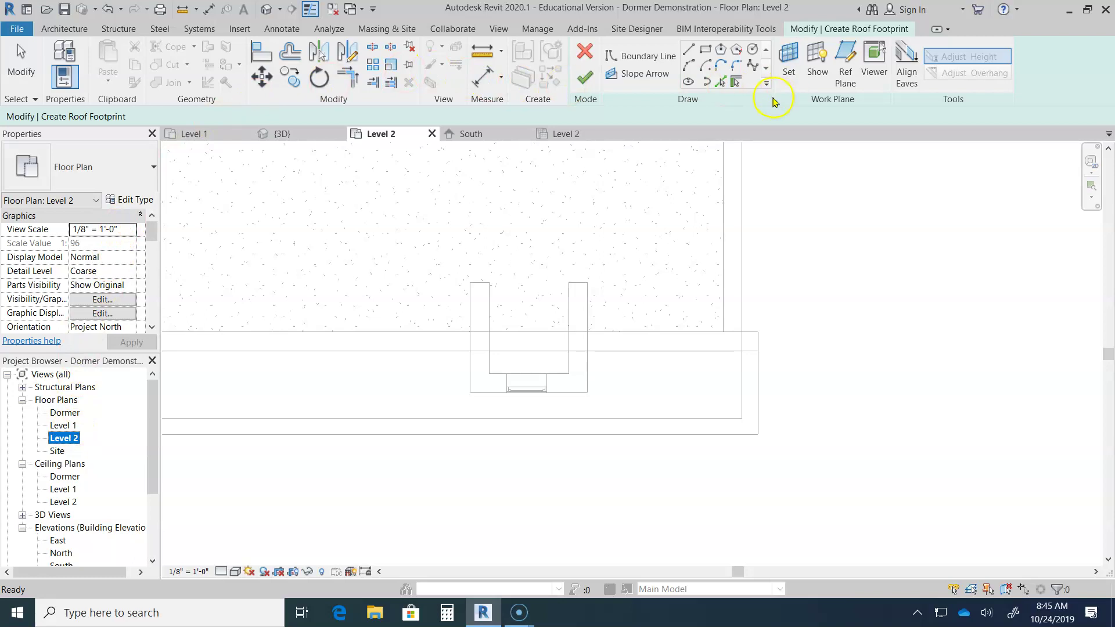
Step: Pick the dormer's front and two side walls as roof boundary lines with a 1'-0" overhang
click(736, 83)
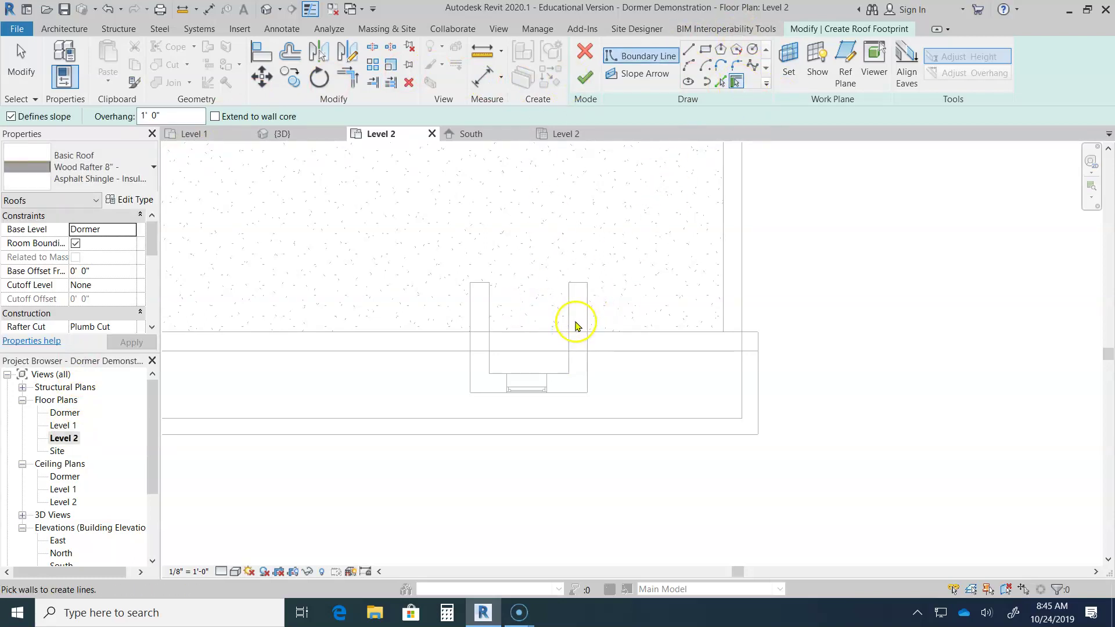
click(564, 393)
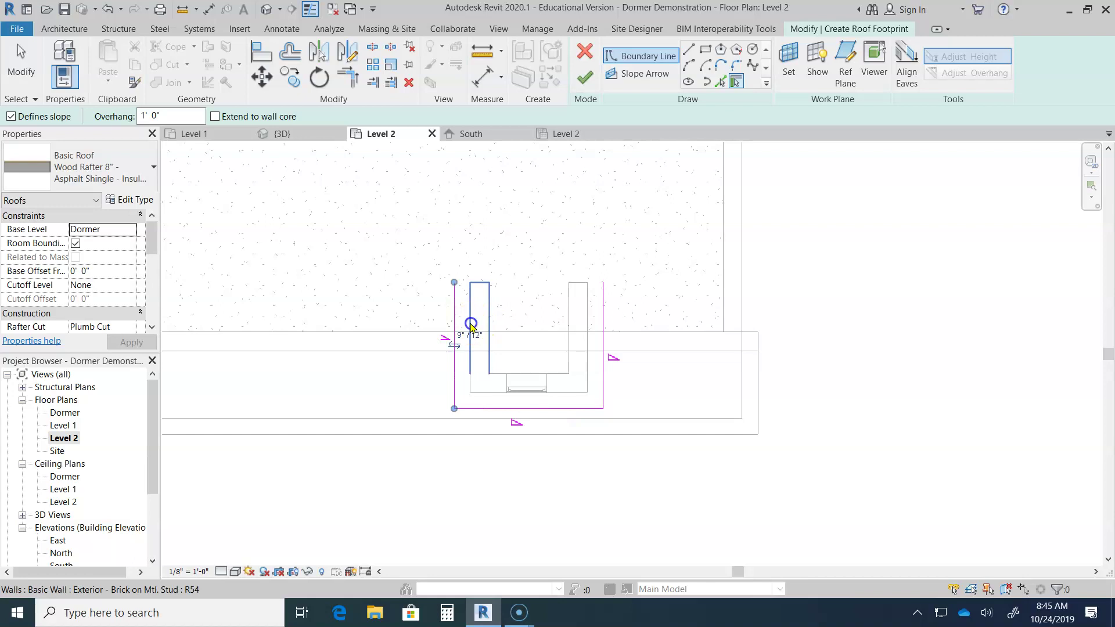
click(485, 283)
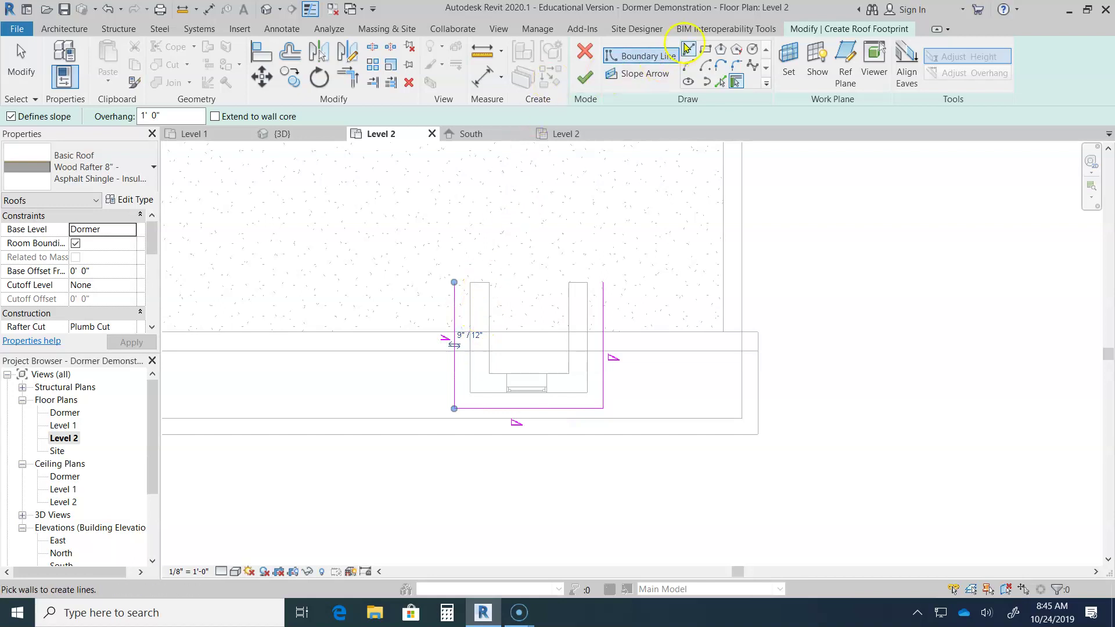
Step: Close the roof footprint with a straight boundary line across the open rear end of the dormer
click(688, 49)
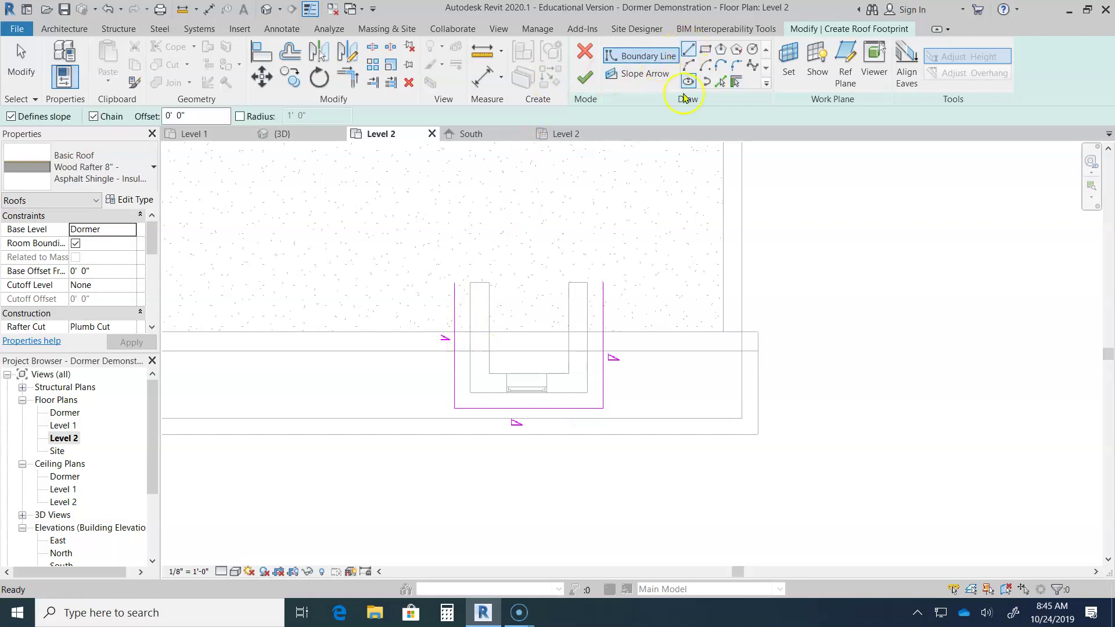
click(454, 283)
click(602, 283)
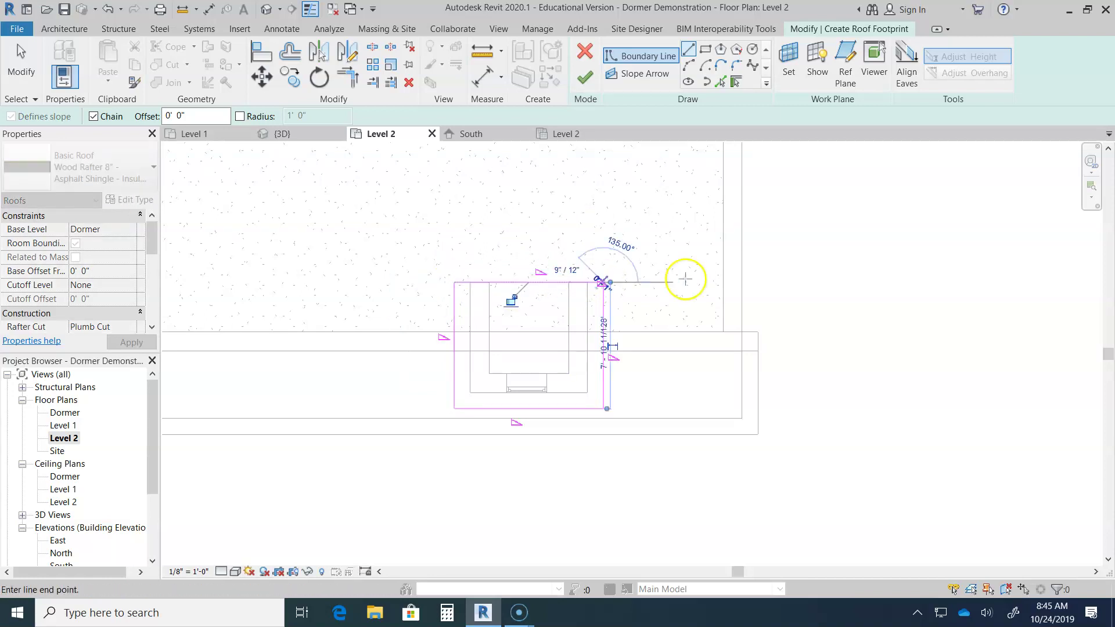
key(Escape)
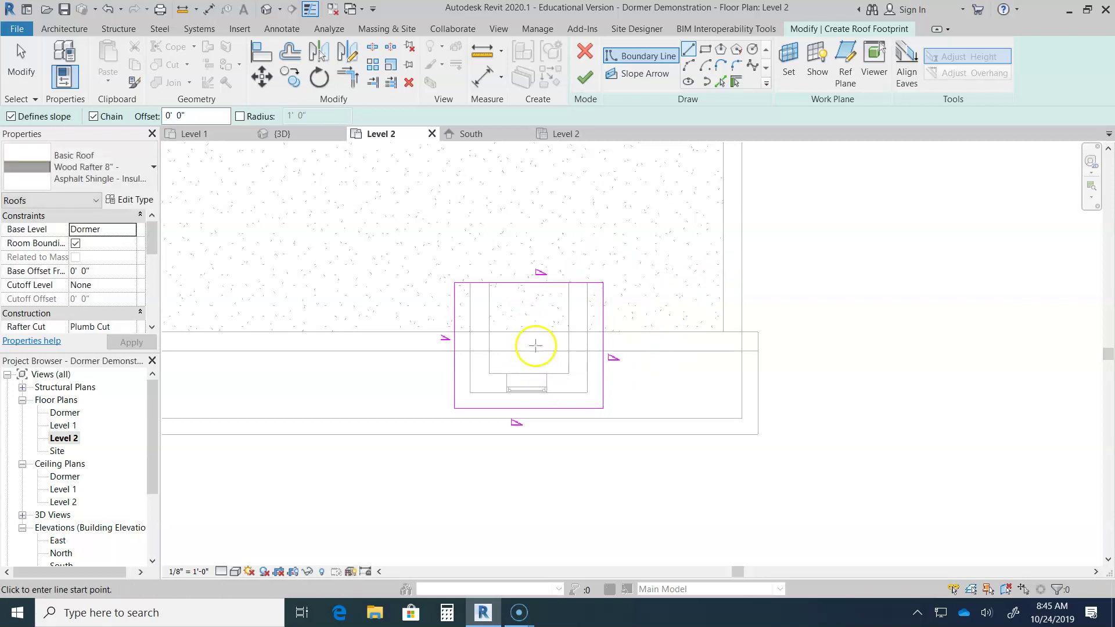
key(Escape)
Step: Turn off Defines Slope for the rear and front boundary lines of the dormer roof
click(534, 284)
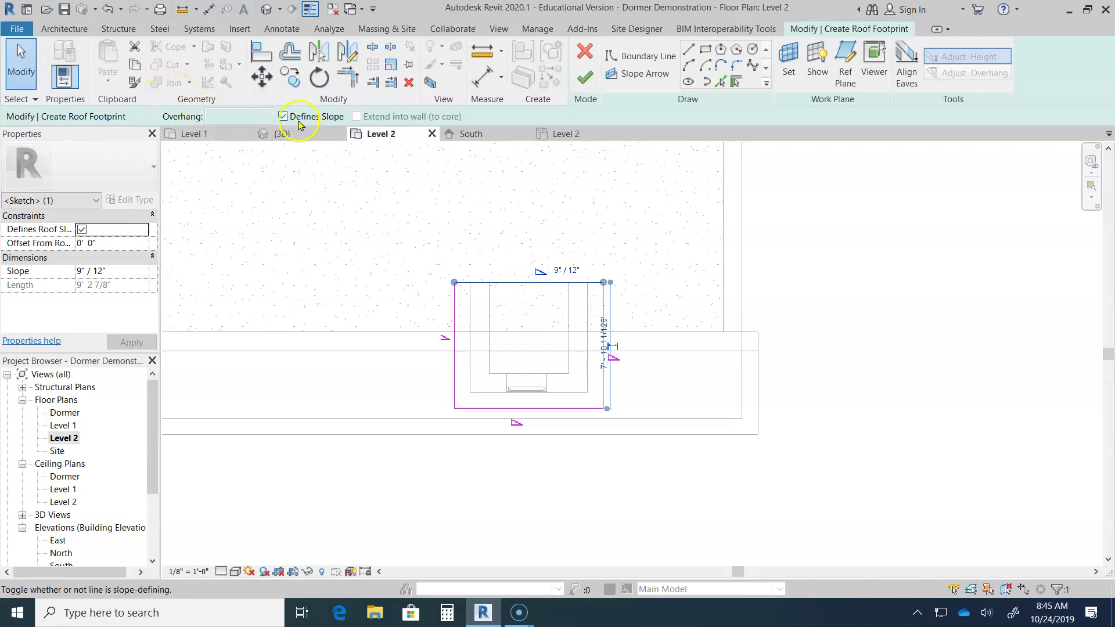
click(283, 116)
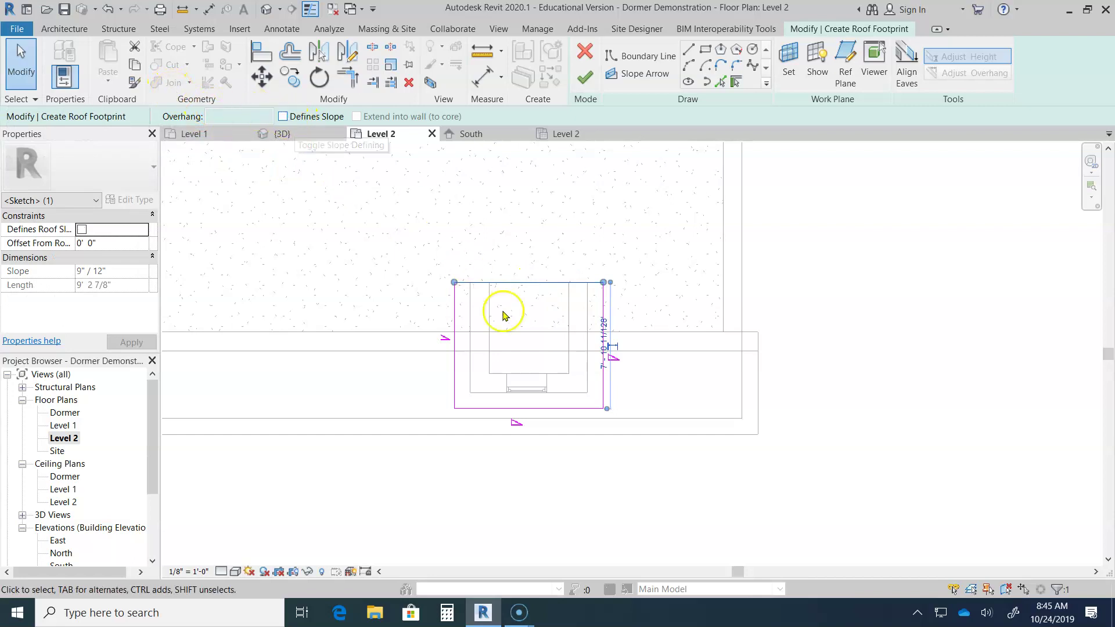
click(543, 408)
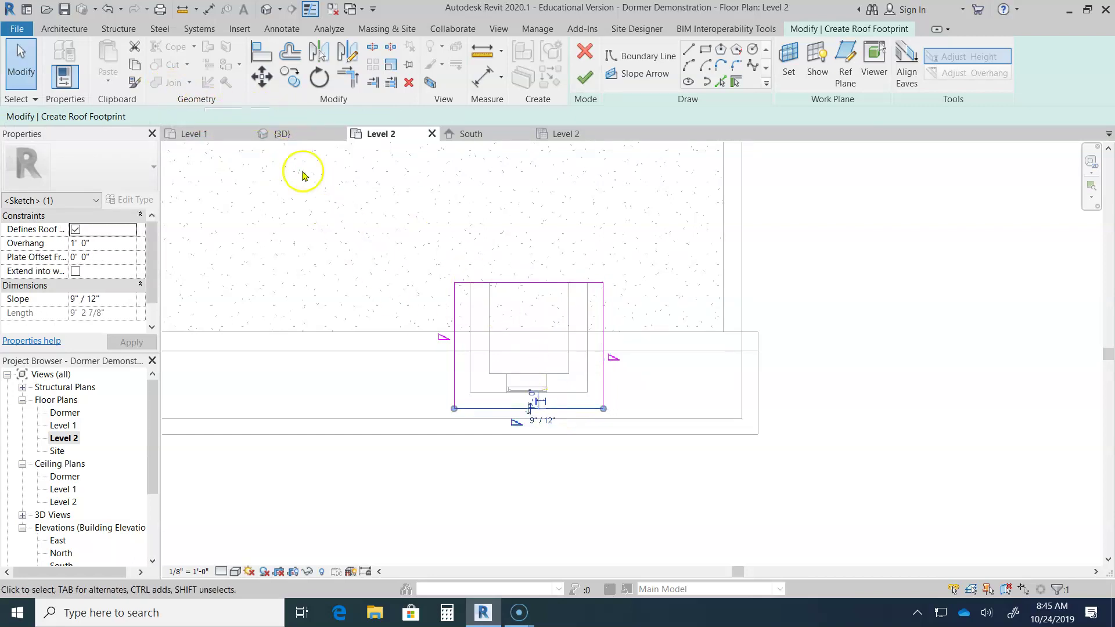
click(282, 117)
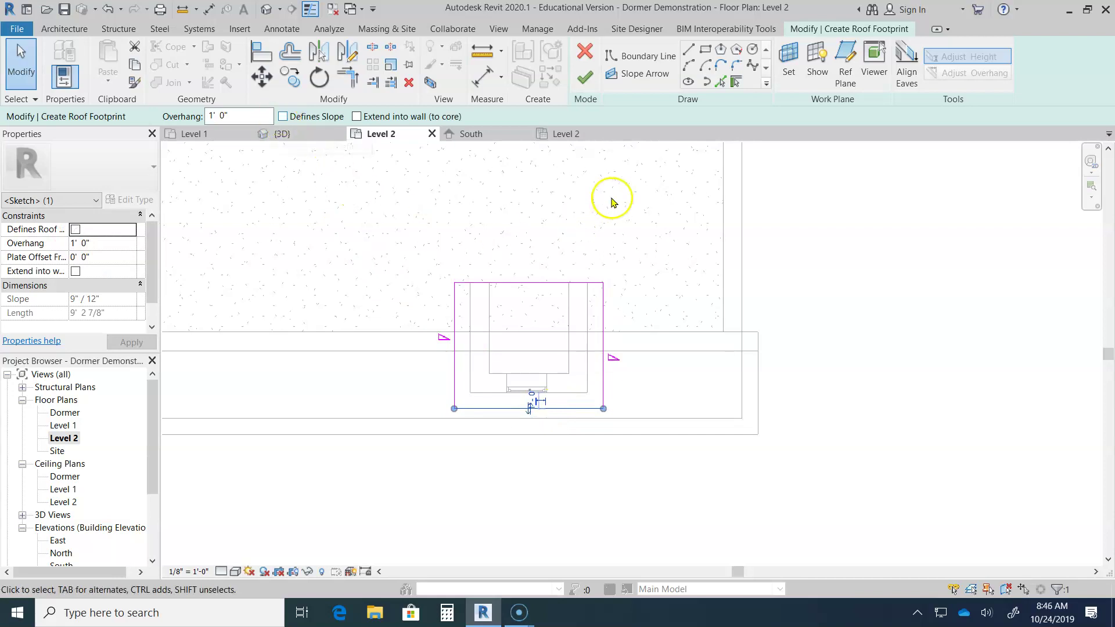
Step: Finish the dormer roof footprint and attach the highlighted dormer walls to the roof
click(583, 78)
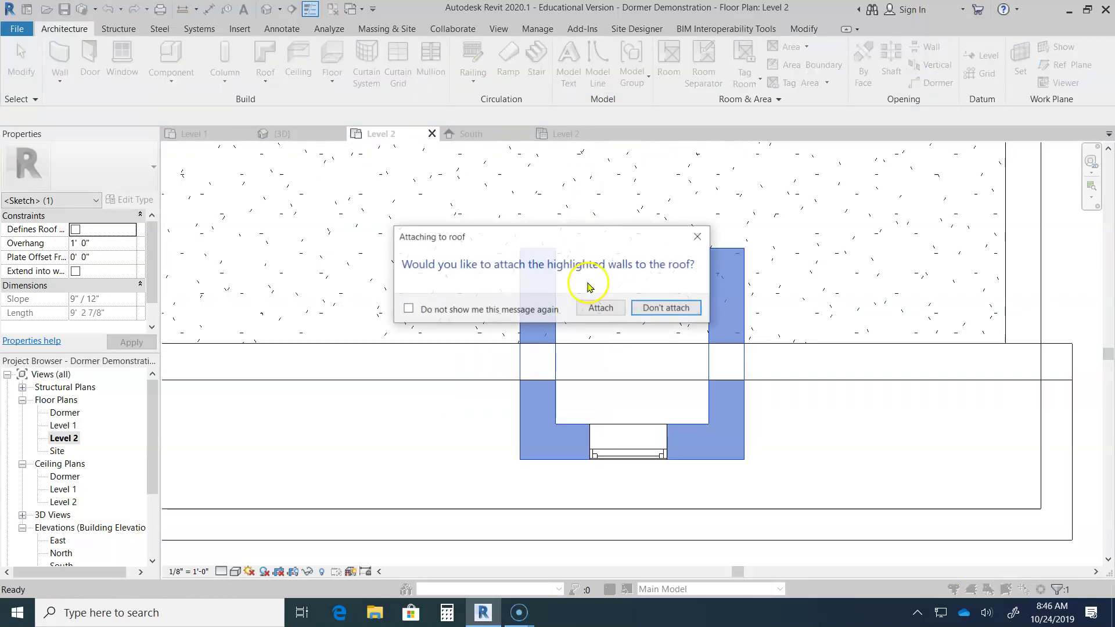
click(598, 308)
scroll(415, 325, down, 2)
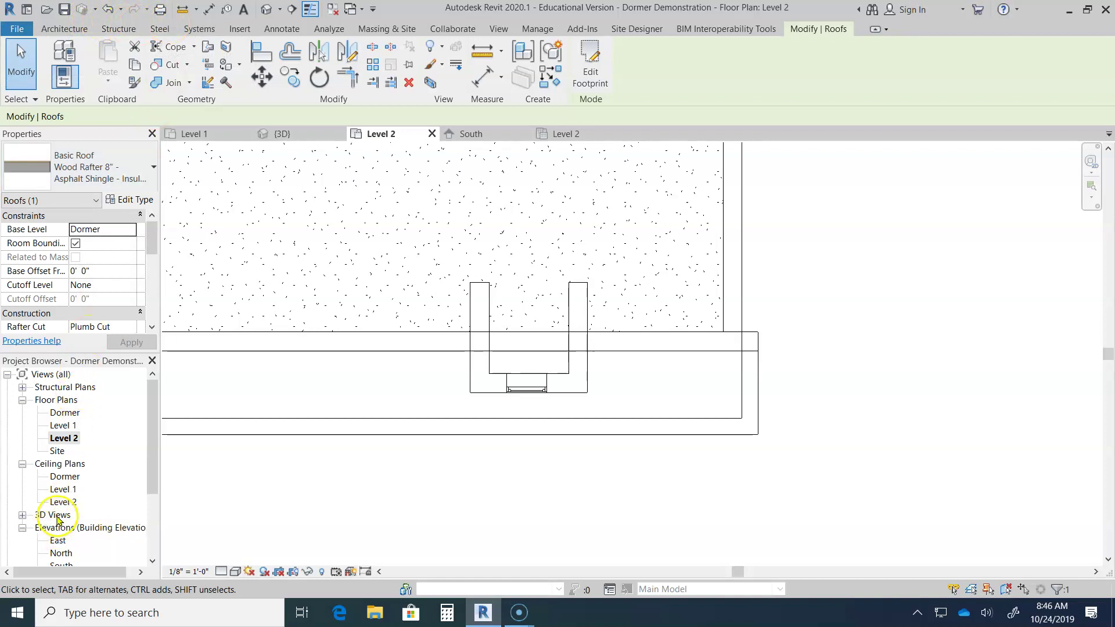
Step: In the 3D view, use Join/Unjoin Roof to extend the dormer roof's rear edge into the main gable roof
click(21, 515)
double_click(59, 528)
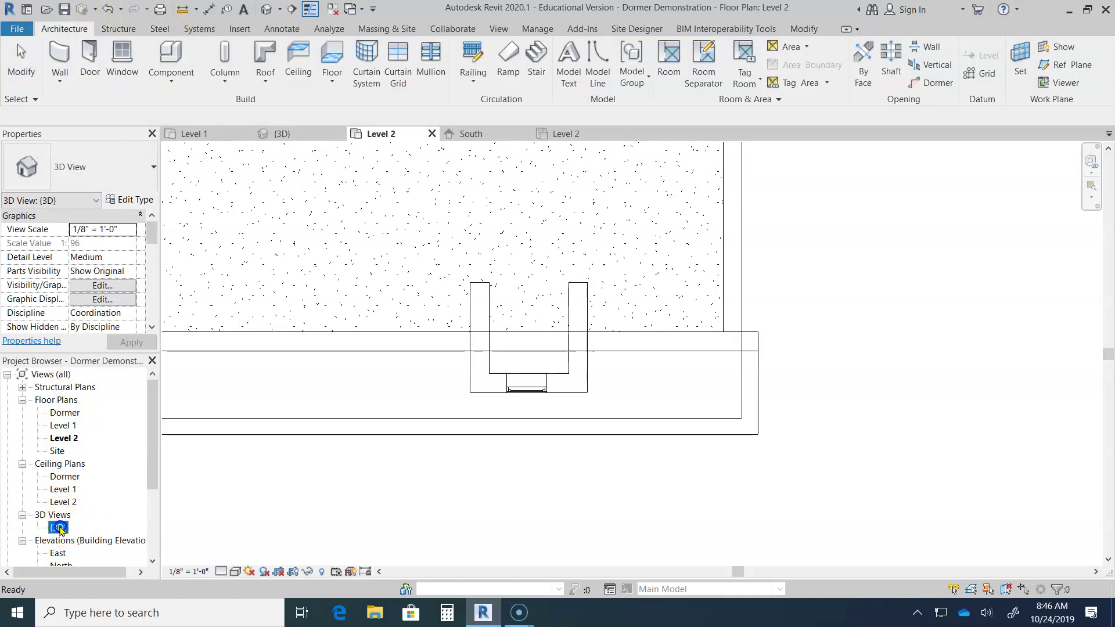
scroll(625, 374, up, 2)
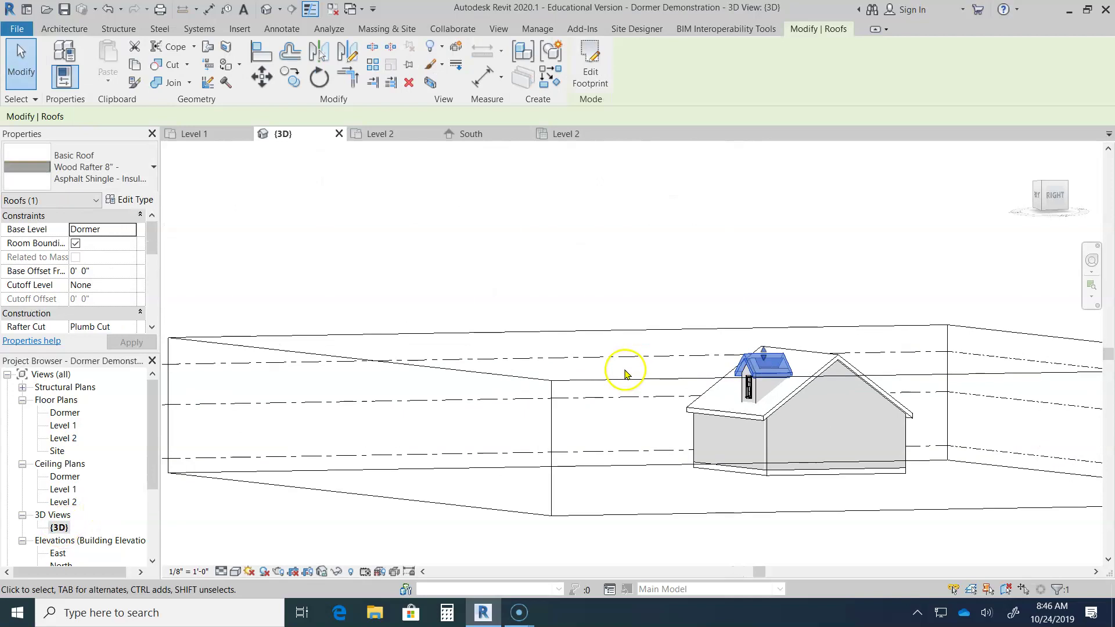
mouse_move(684, 418)
shift+middle_down()
mouse_move(652, 438)
mouse_move(707, 431)
mouse_move(704, 457)
mouse_move(680, 438)
shift+middle_up()
scroll(761, 372, up, 3)
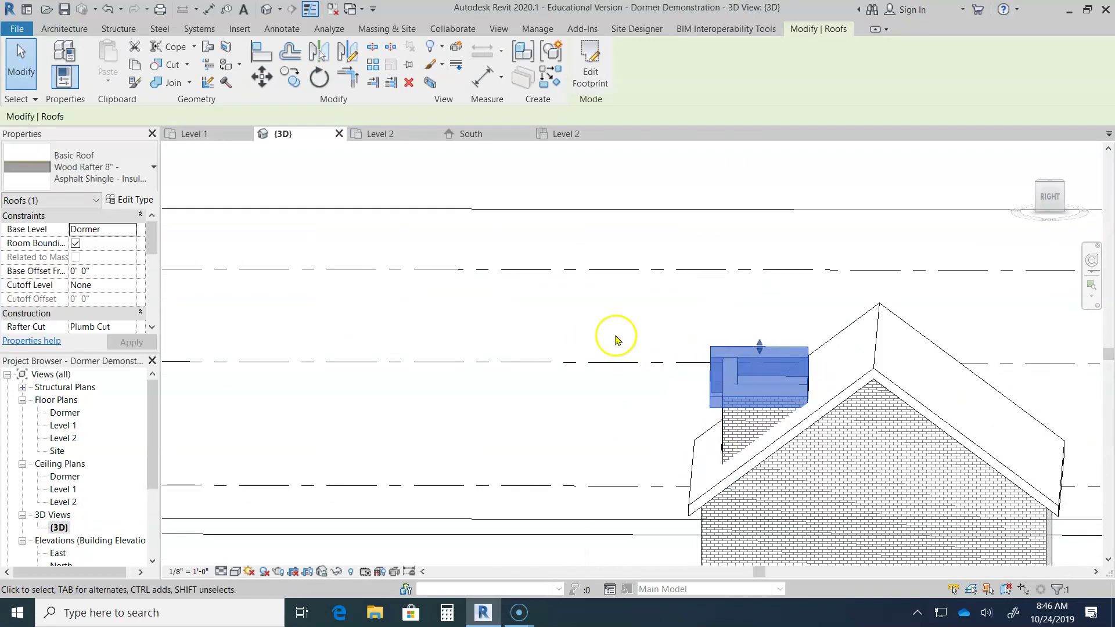
click(636, 339)
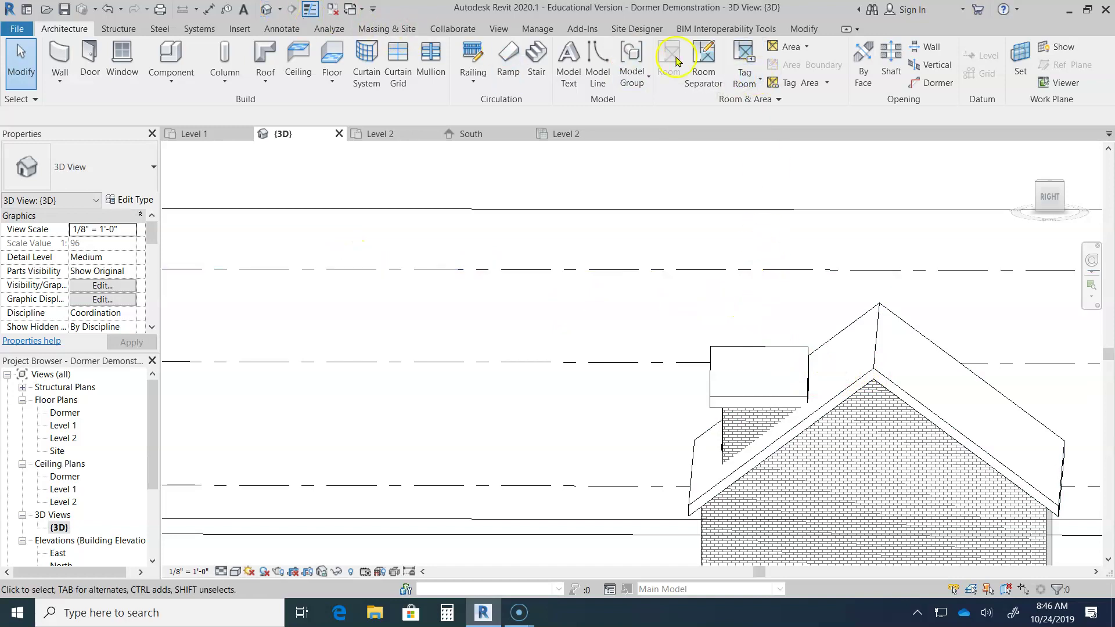
click(803, 30)
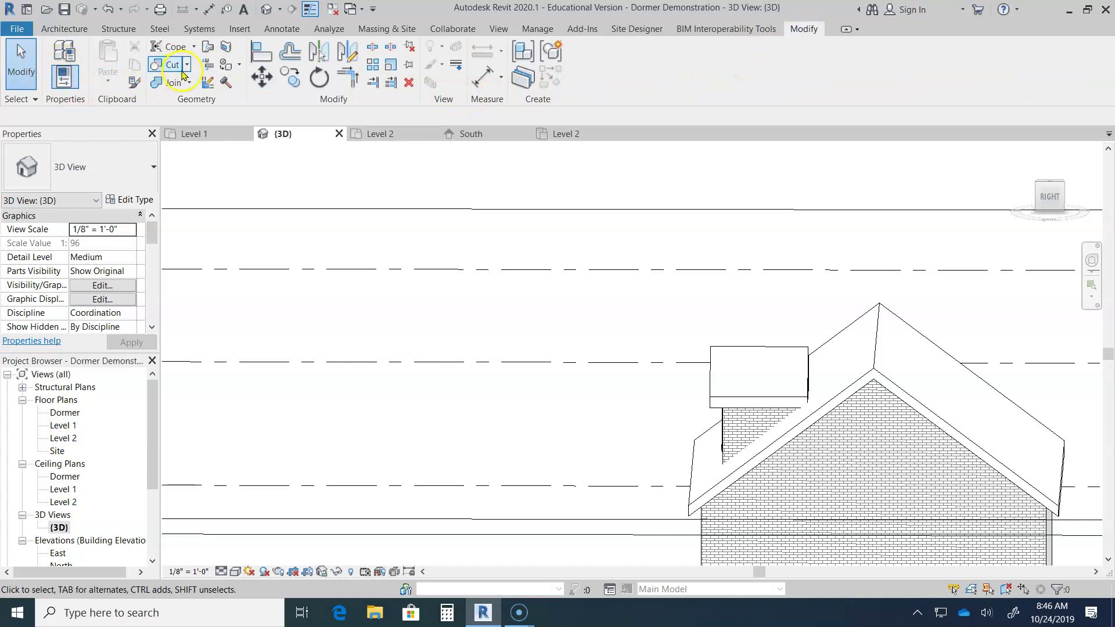
click(208, 51)
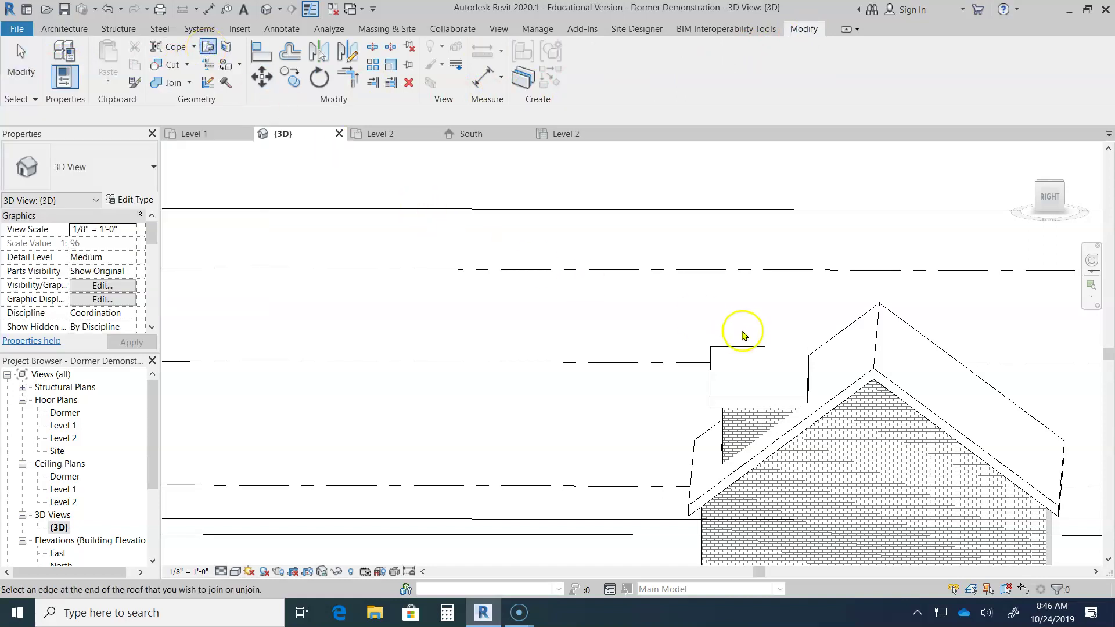
click(810, 366)
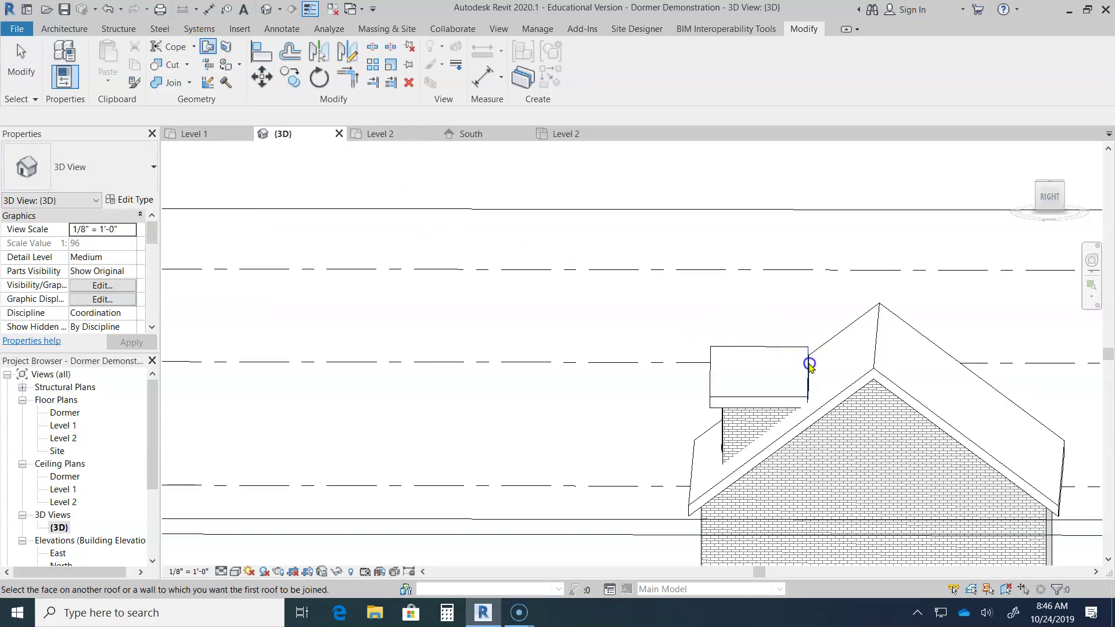
click(869, 378)
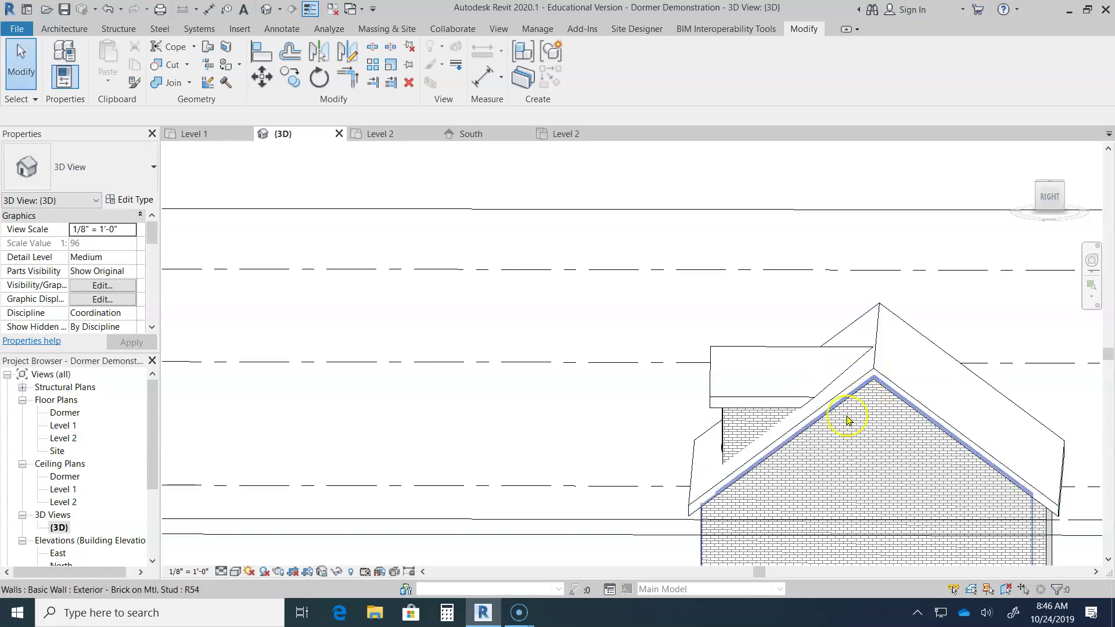
shift+middle_drag(629, 455, 643, 480)
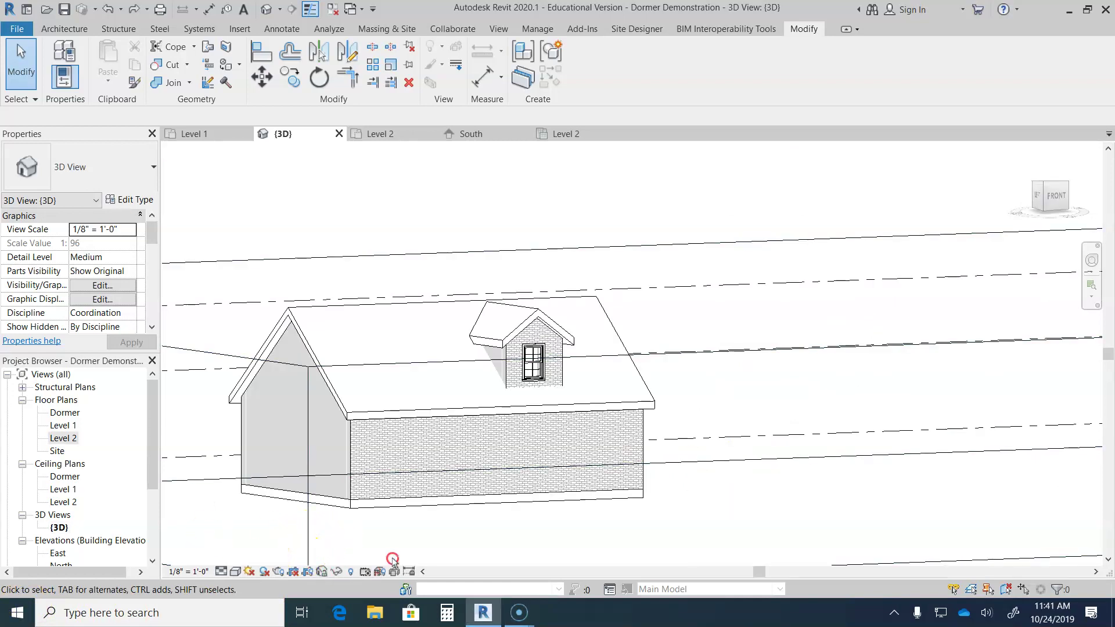
shift+middle_drag(381, 468, 299, 517)
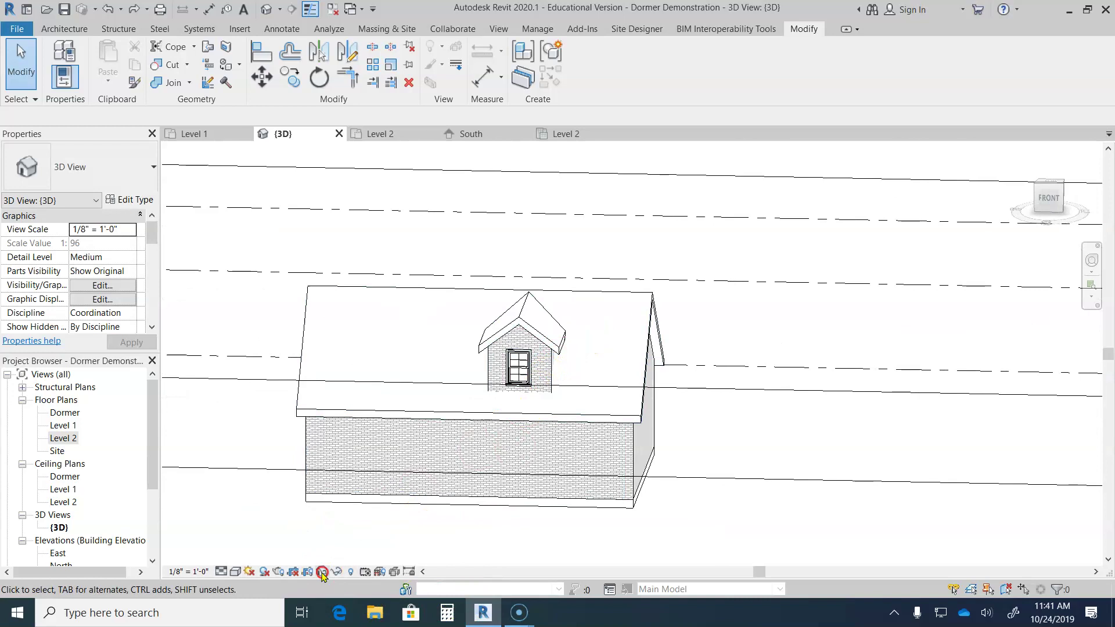
shift+middle_drag(460, 498, 297, 477)
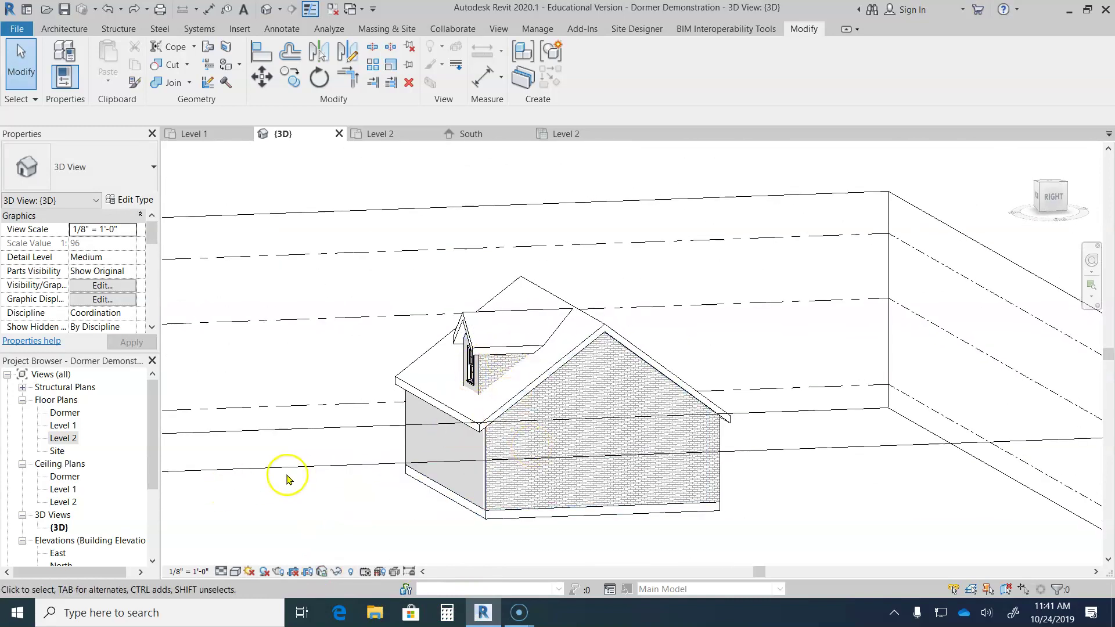
scroll(286, 479, down, 2)
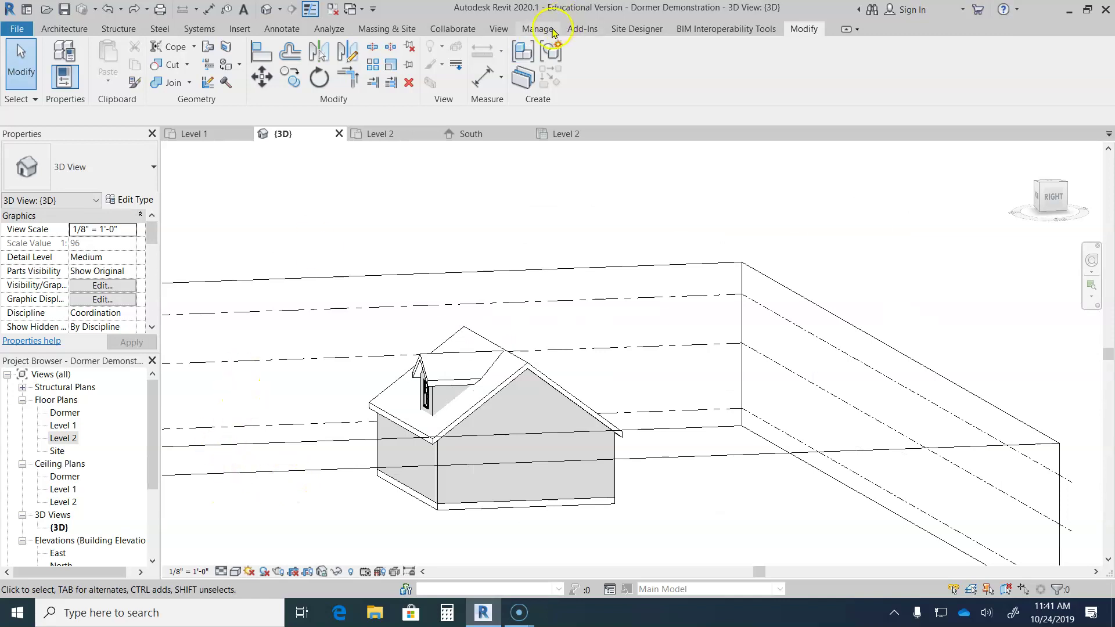
Step: On the Level 2 floor plan, draw a vertical building section through the dormer window and across the whole house
click(50, 439)
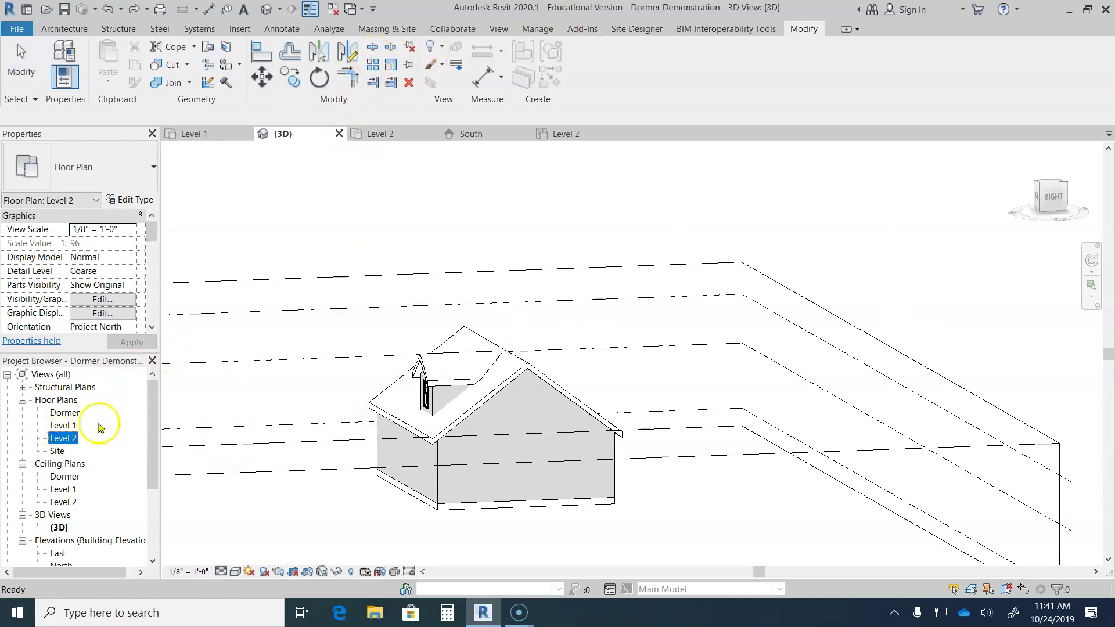
double_click(66, 439)
scroll(448, 403, down, 4)
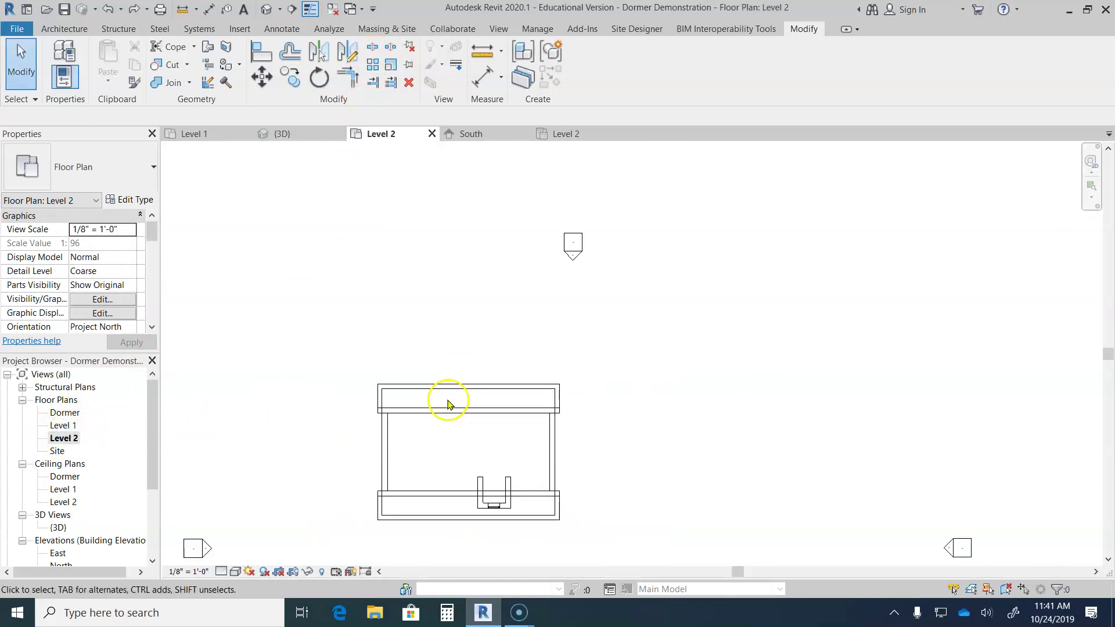
click(292, 8)
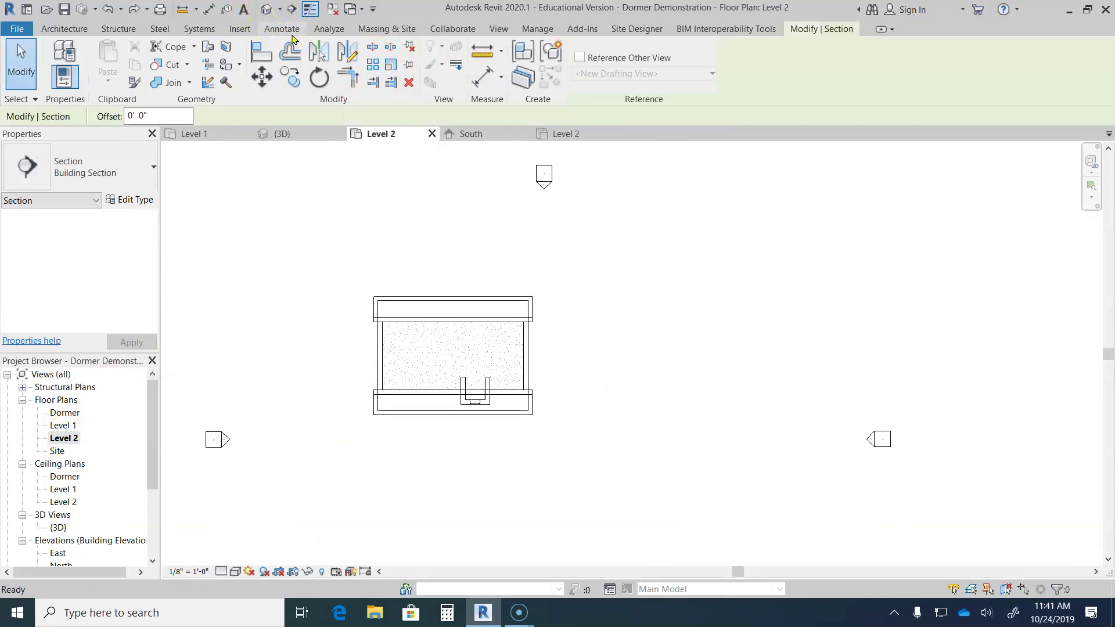
click(472, 440)
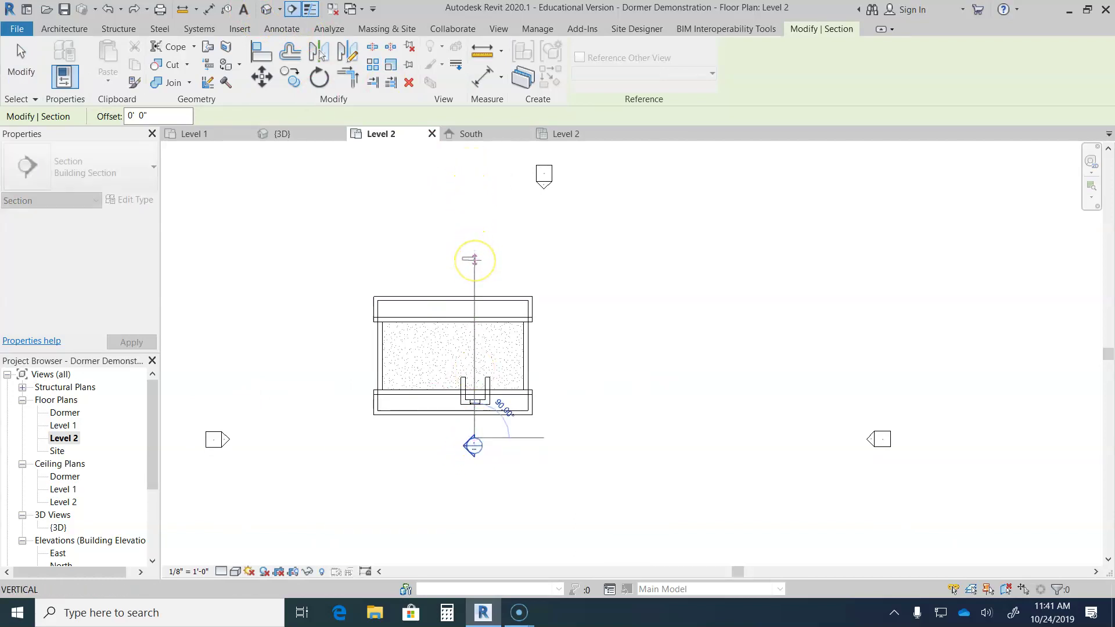
click(474, 259)
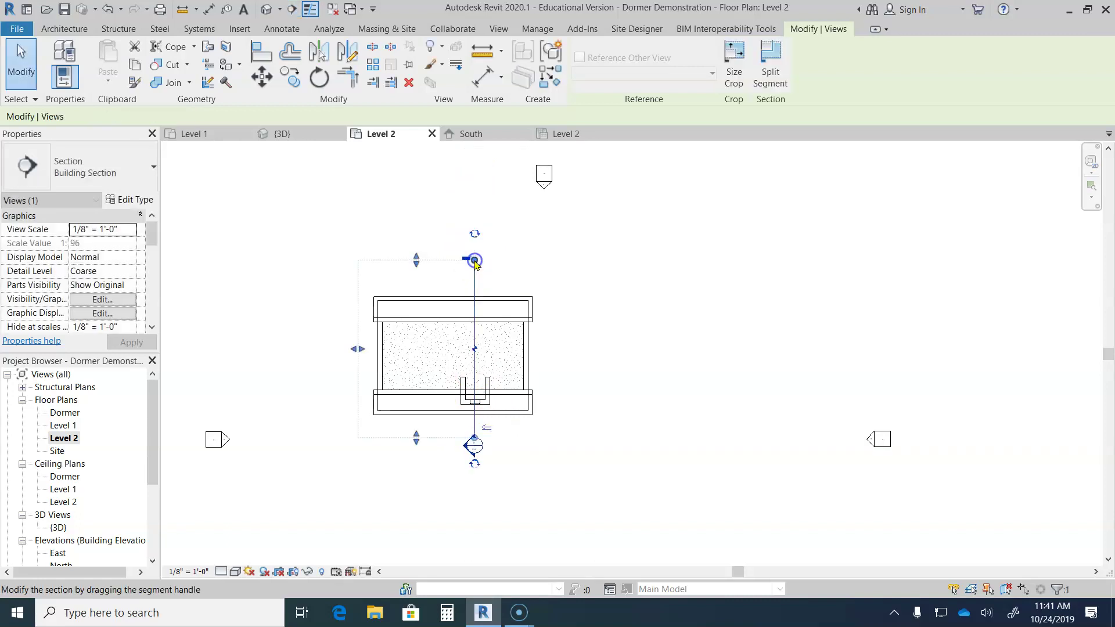
click(672, 303)
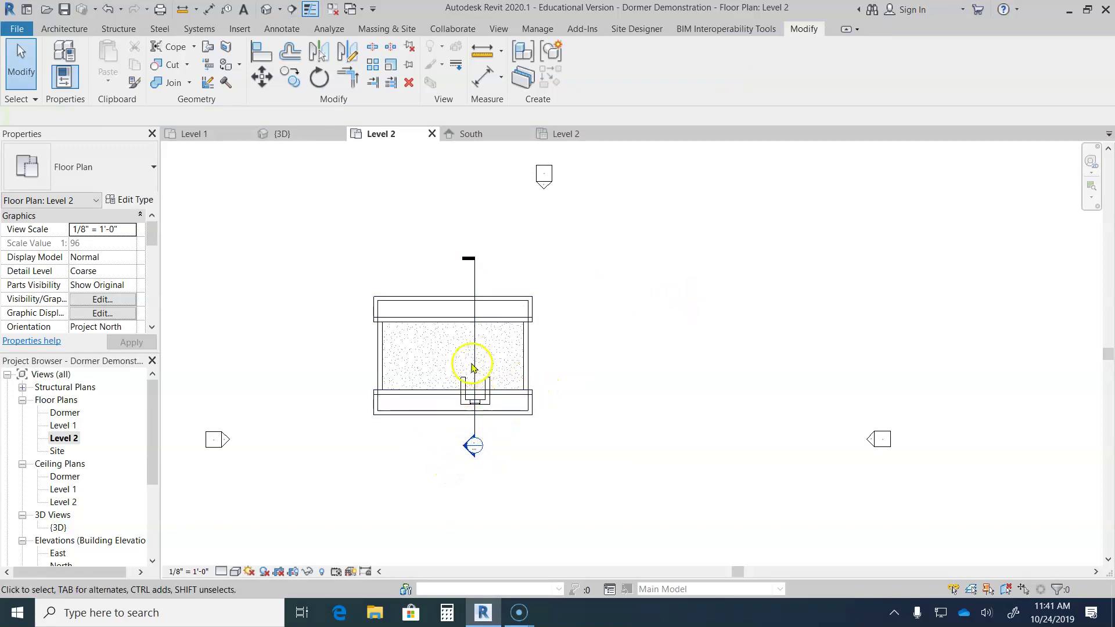
Step: Open the new building section and start editing the profile of the dormer side wall
double_click(464, 446)
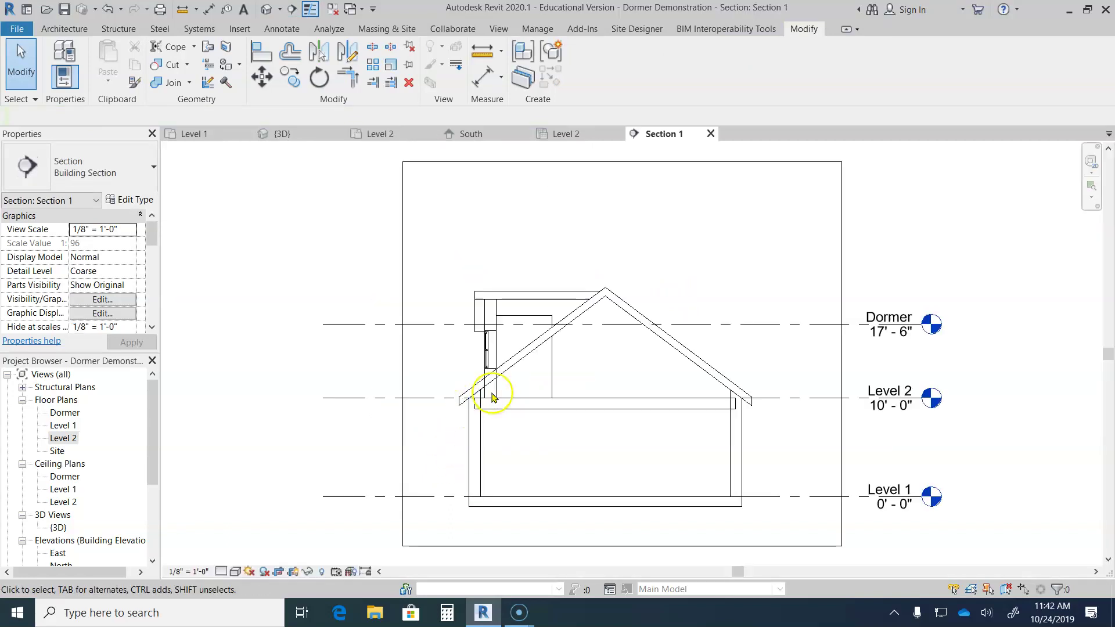
double_click(551, 378)
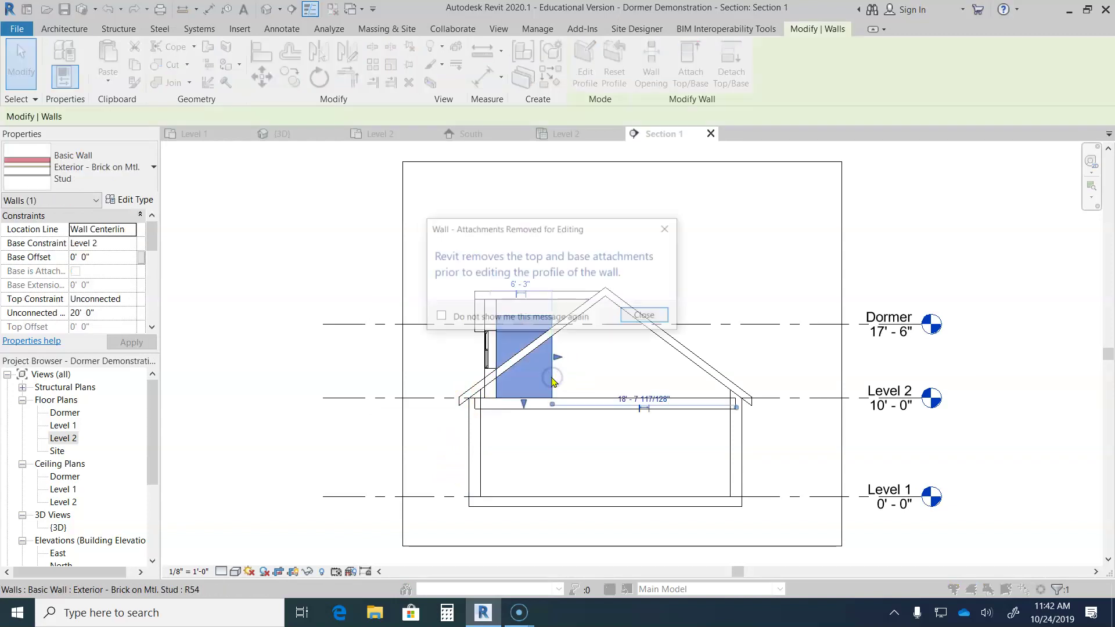
click(645, 316)
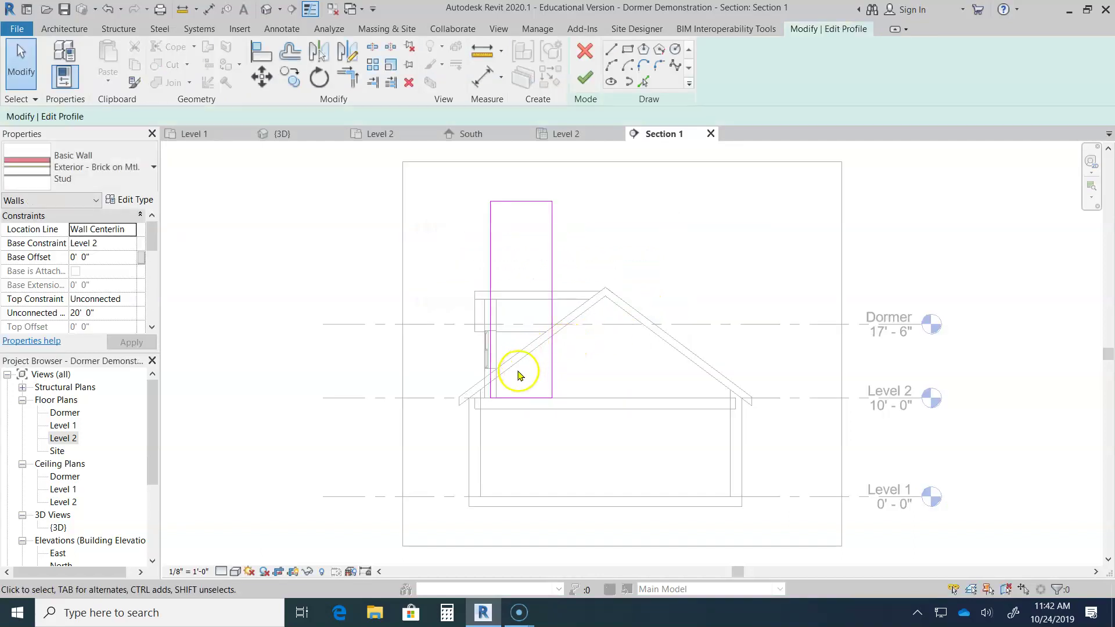
Step: Split both vertical lines of the wall profile where they meet the underside of the main roof
scroll(518, 375, up, 2)
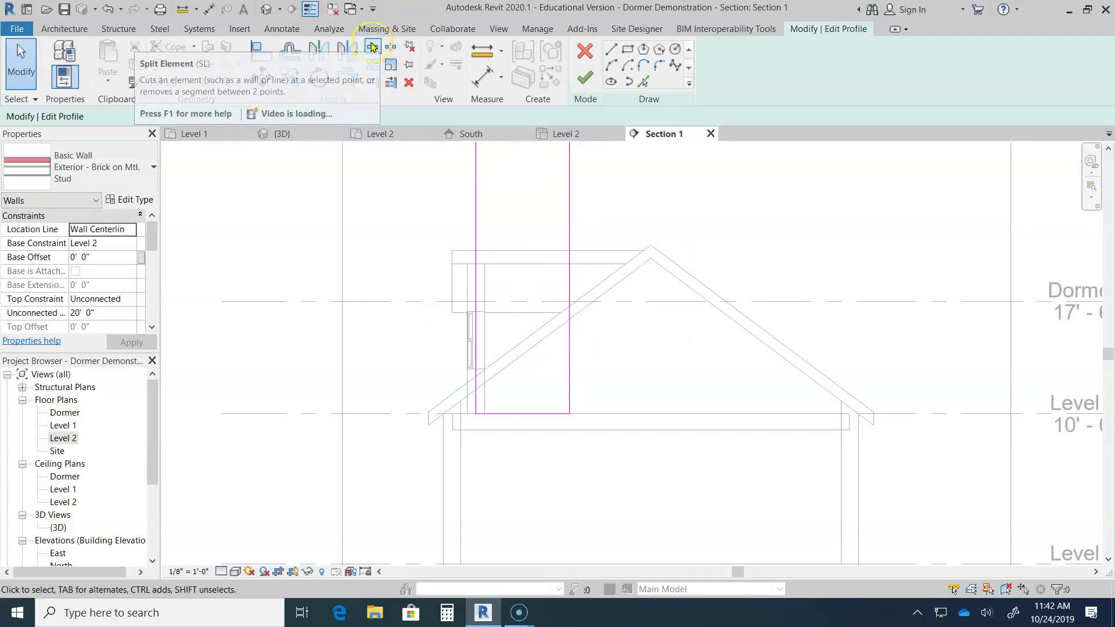
click(371, 47)
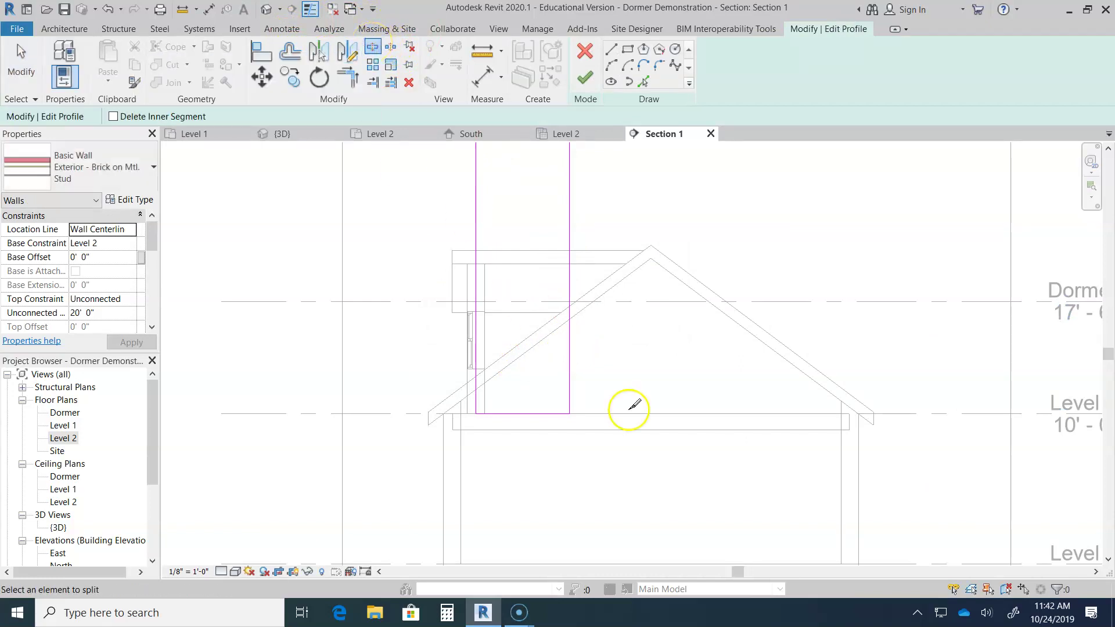
scroll(590, 363, up, 2)
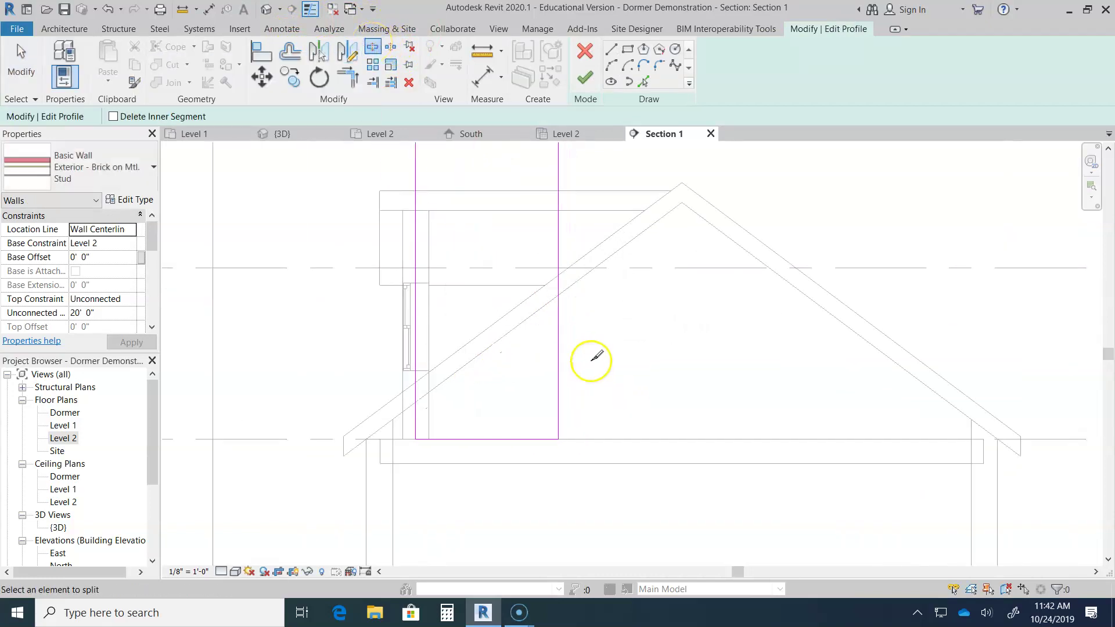
click(559, 293)
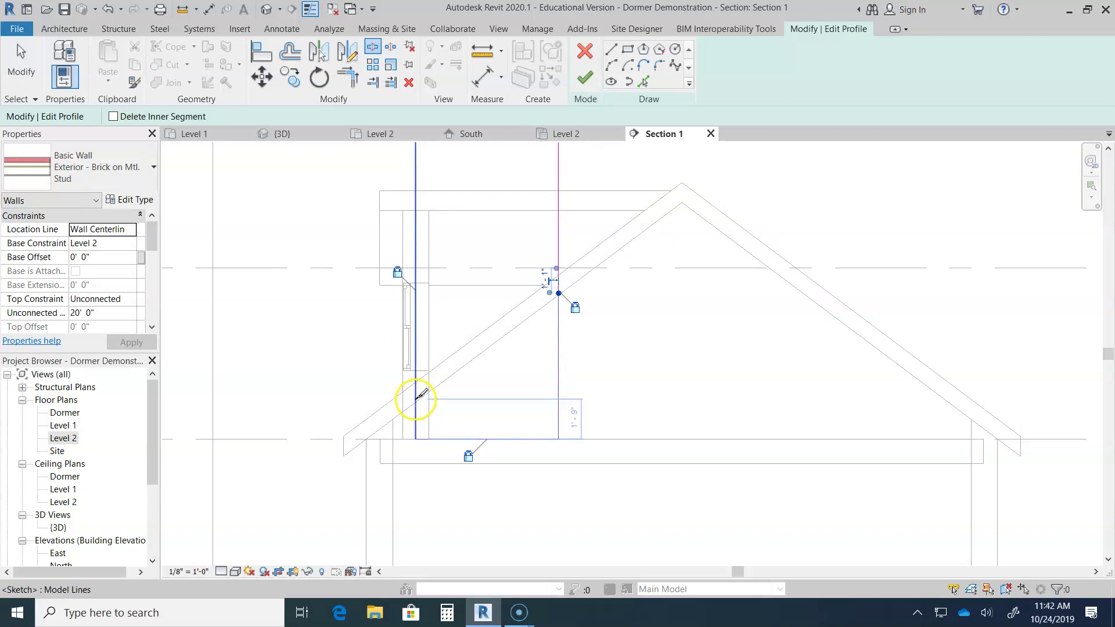
click(416, 396)
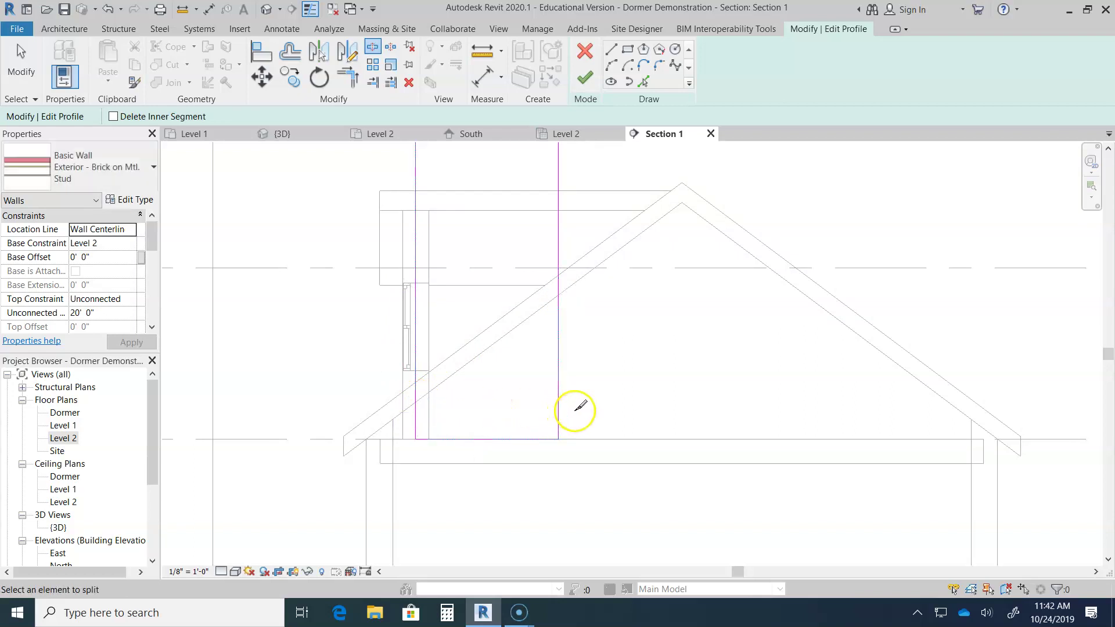
Step: Delete the wall profile's base line and the two vertical segments below the main roof
key(Escape)
drag(609, 342, 469, 483)
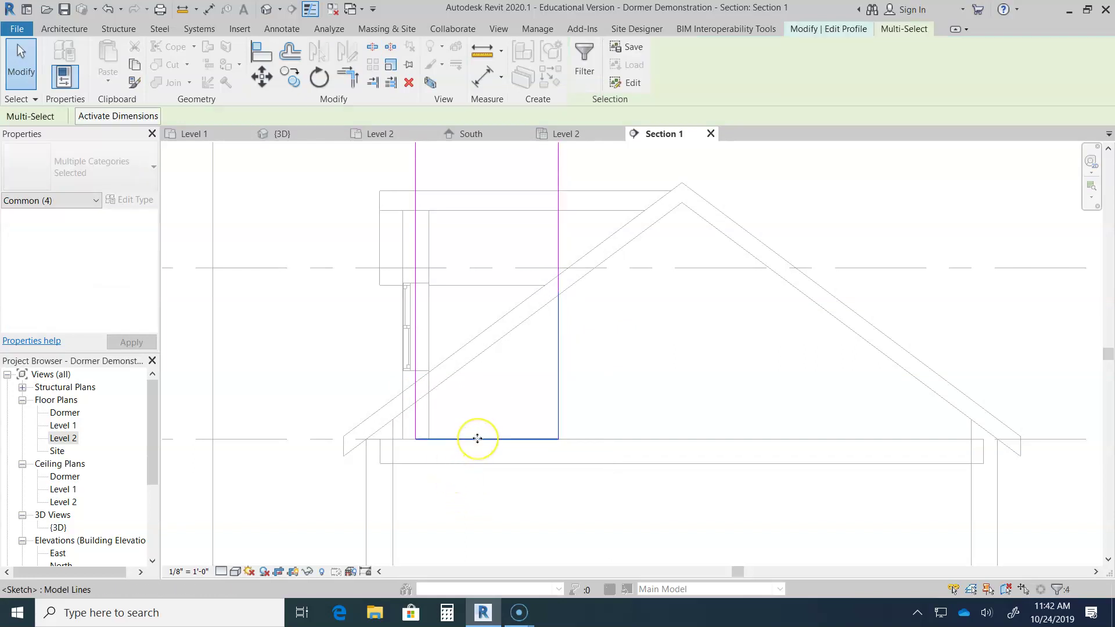
key(Delete)
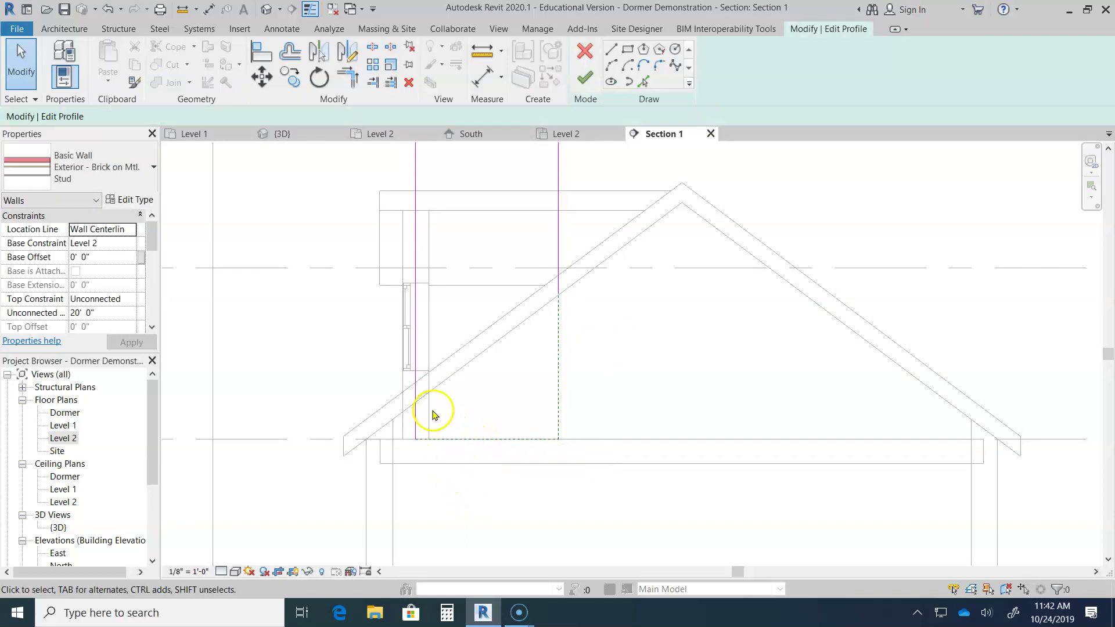
click(405, 430)
click(426, 448)
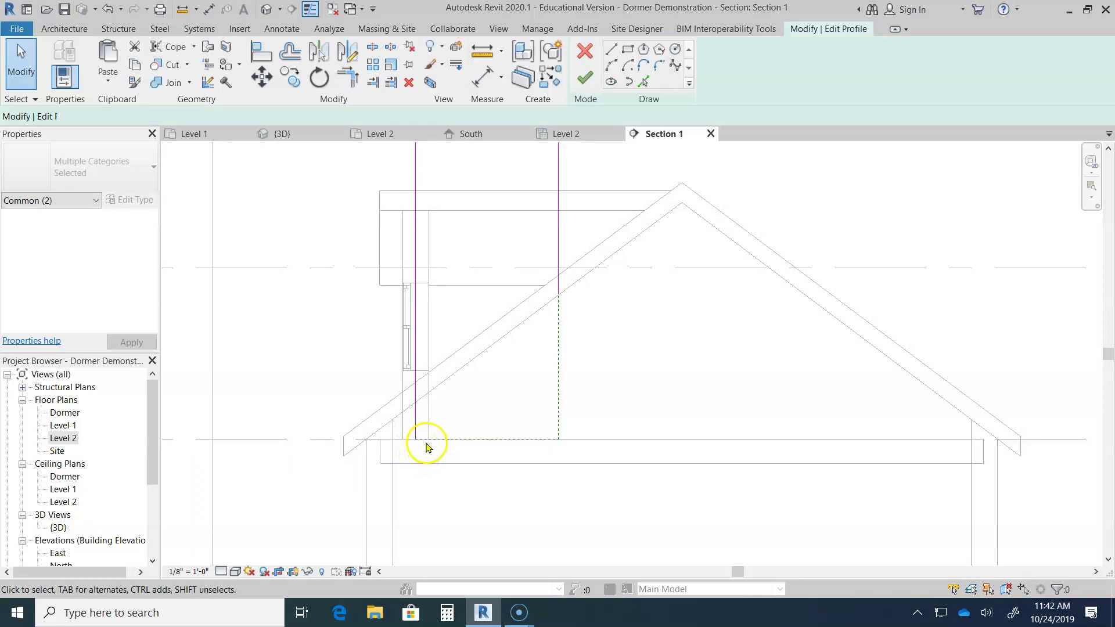
drag(422, 422, 403, 441)
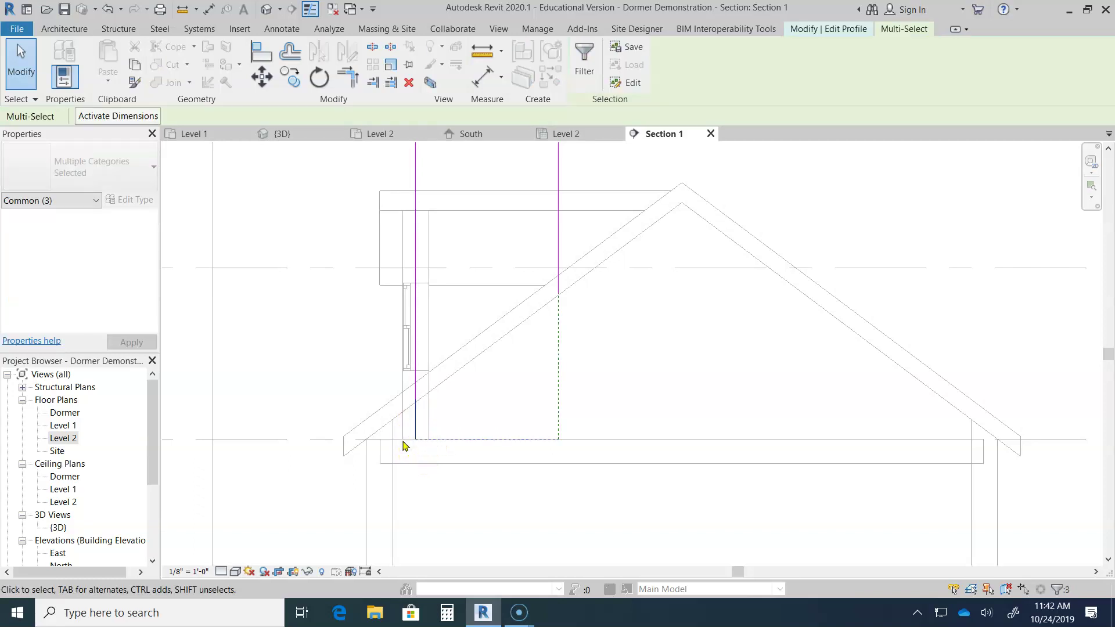
key(Delete)
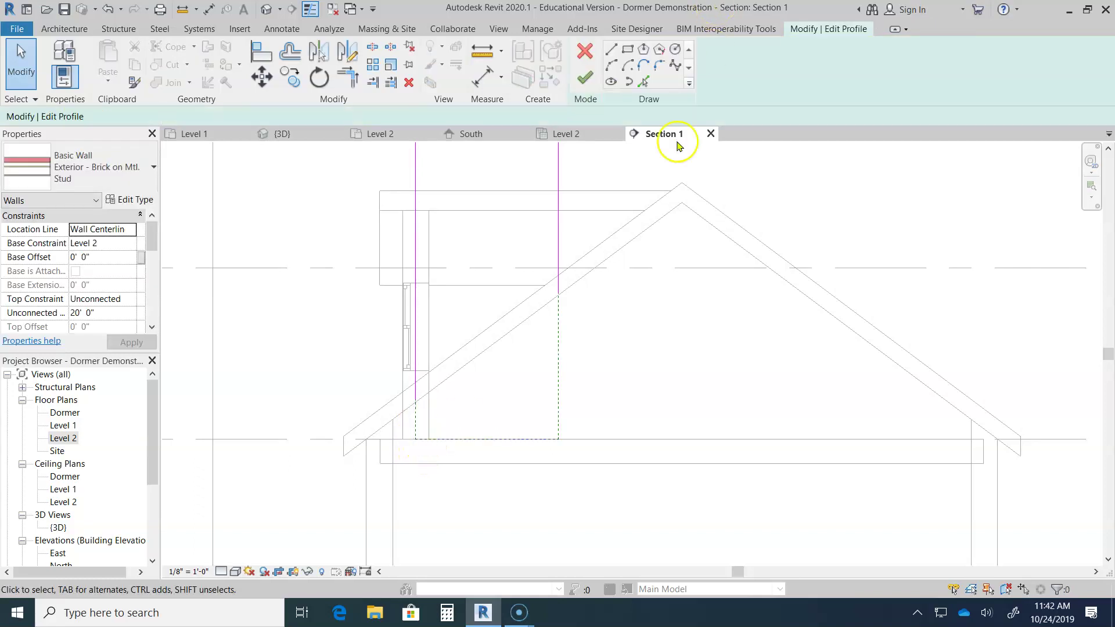
Step: Draw a sloped line along the main roof's underside between the two open profile ends and finish the wall profile
click(612, 50)
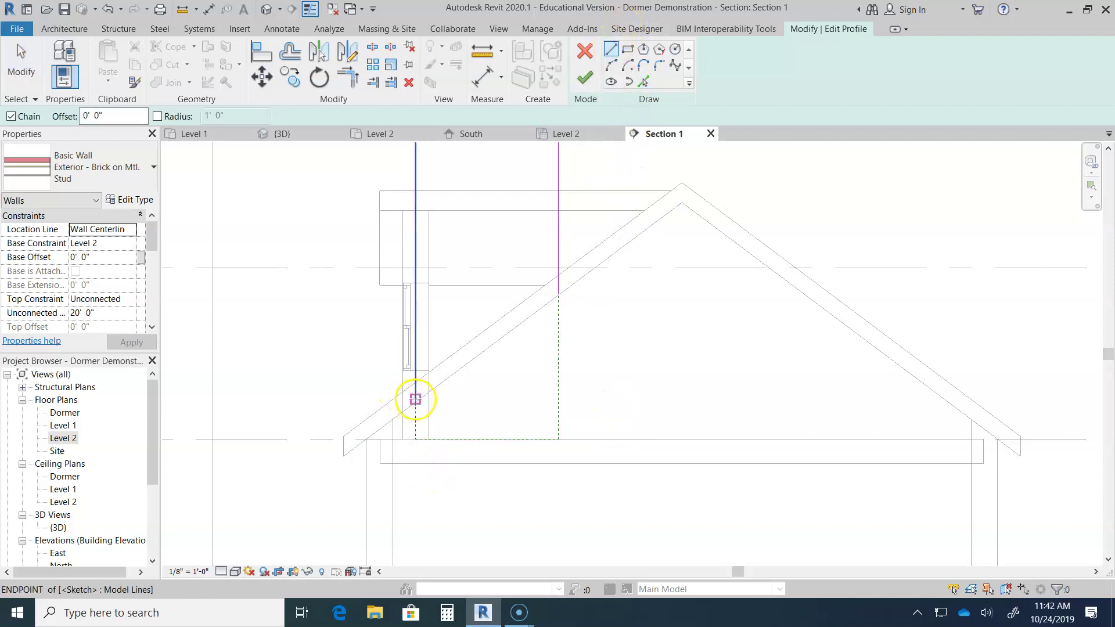
click(415, 399)
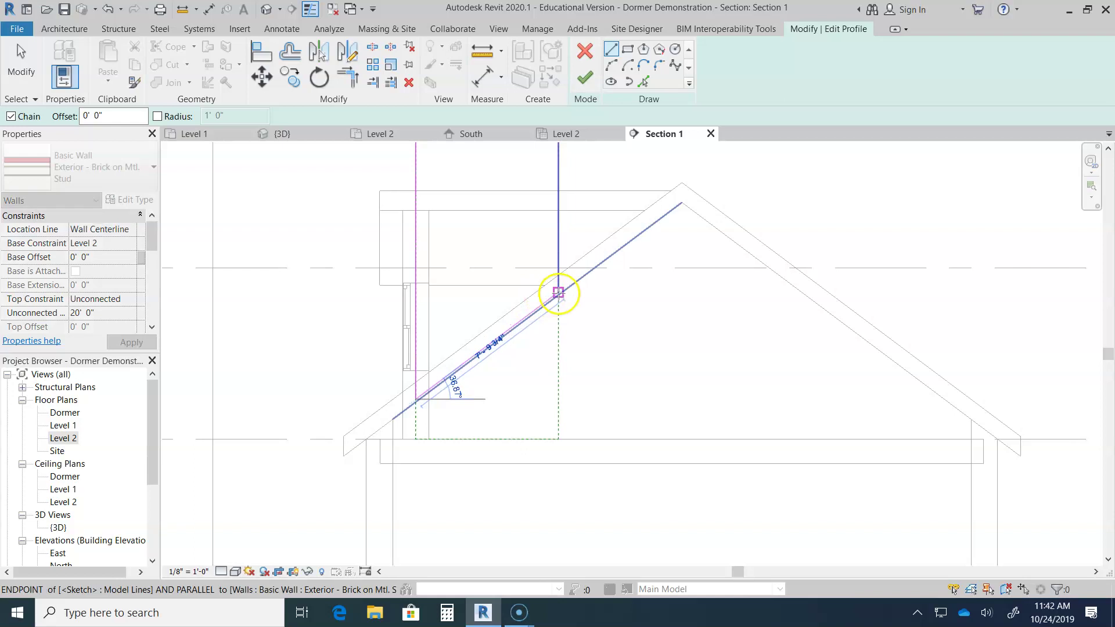
click(557, 292)
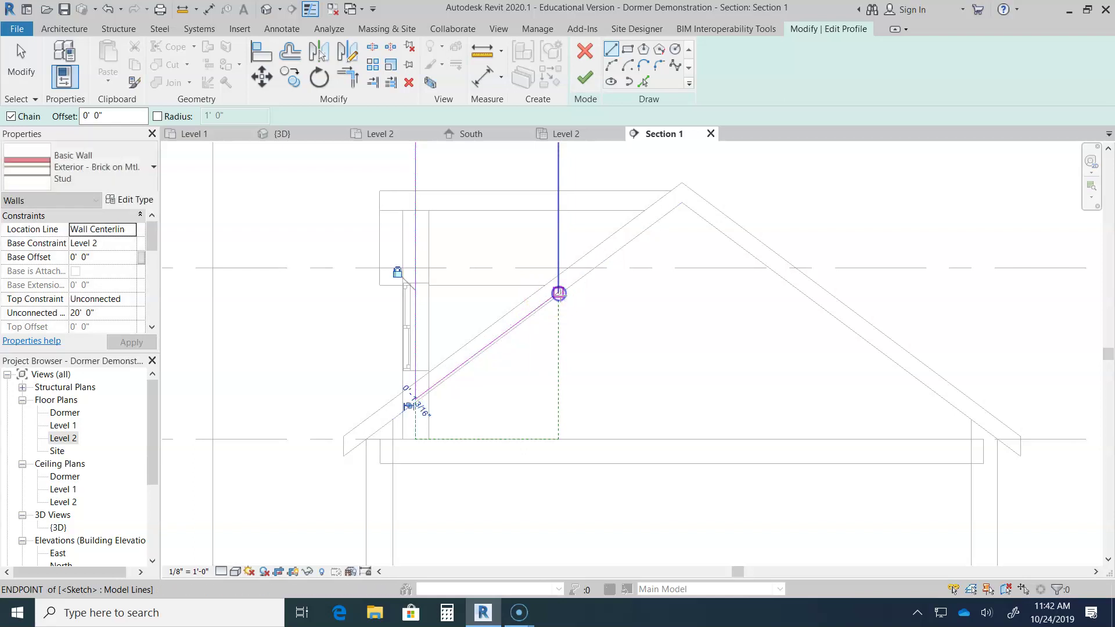
click(584, 81)
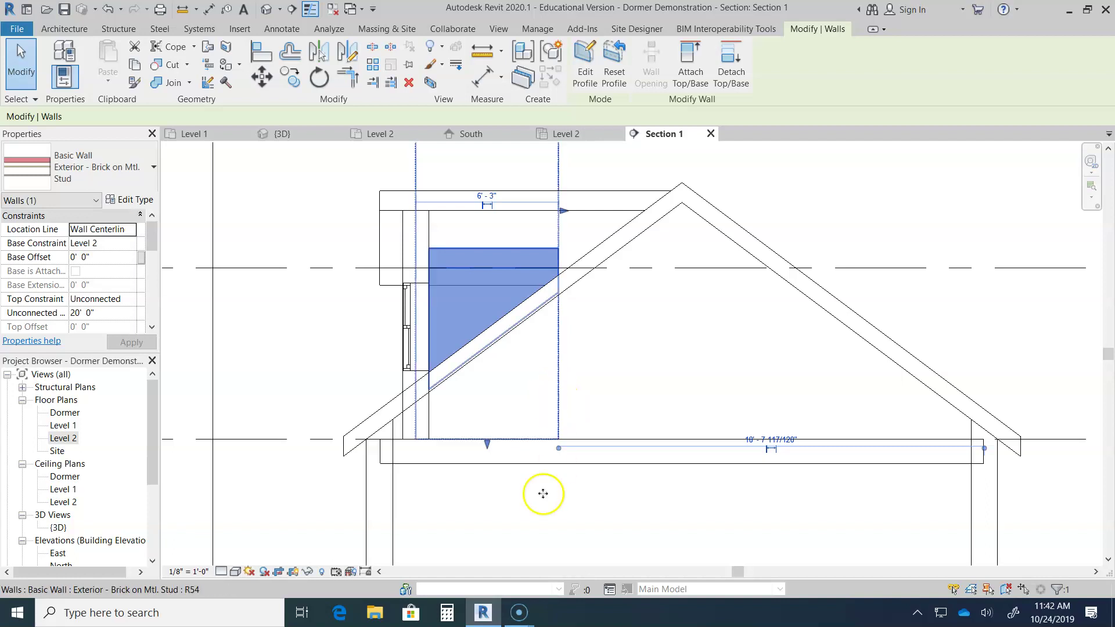
click(487, 525)
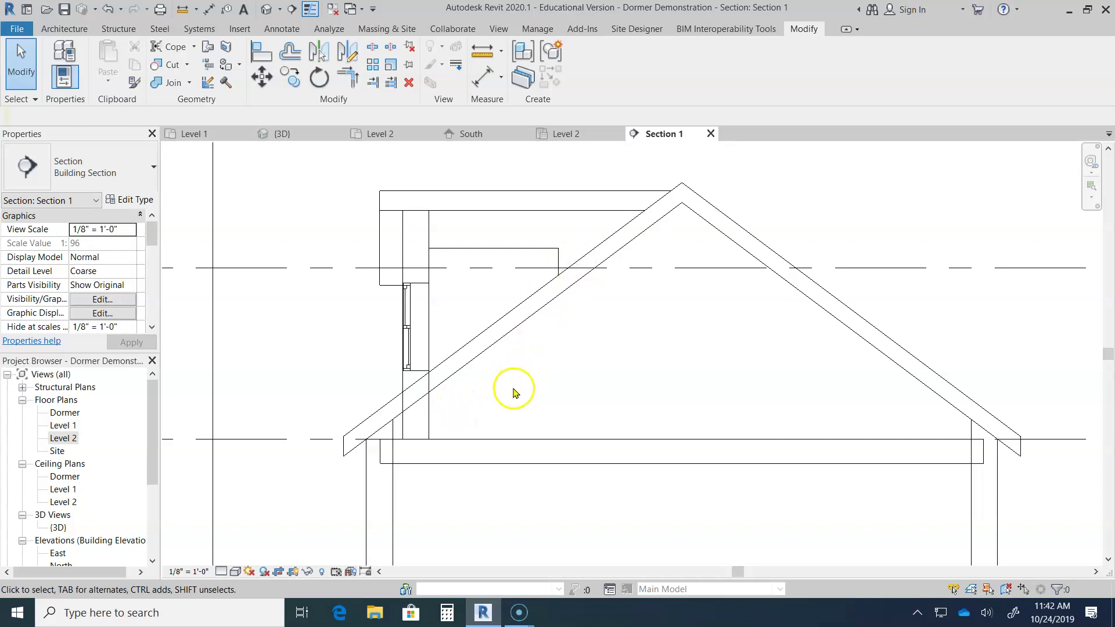
middle_drag(525, 465, 442, 477)
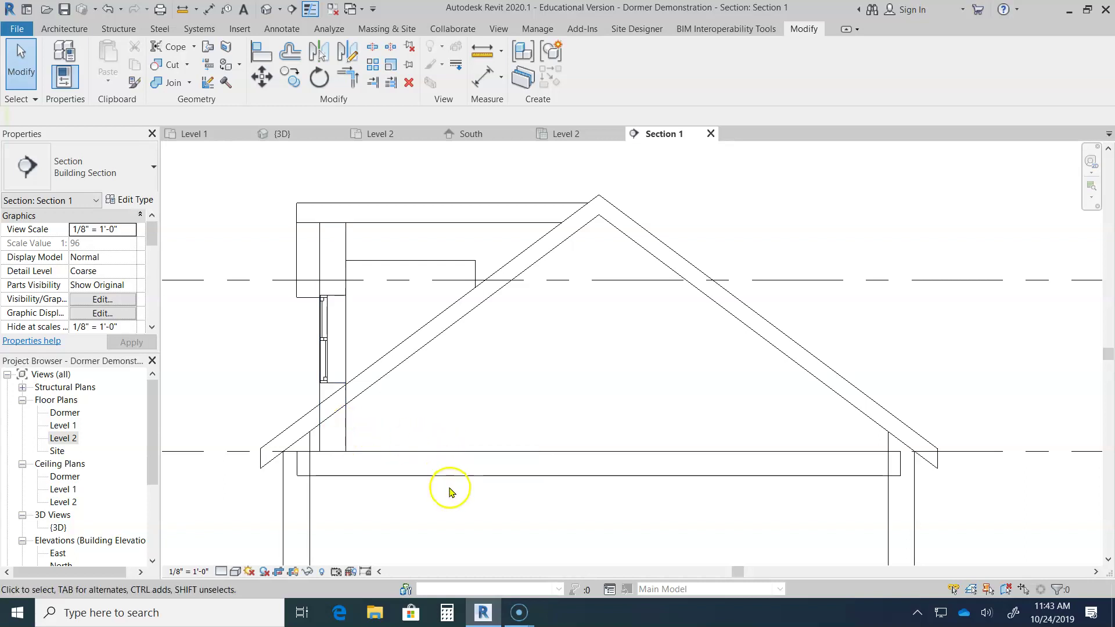
scroll(449, 492, down, 3)
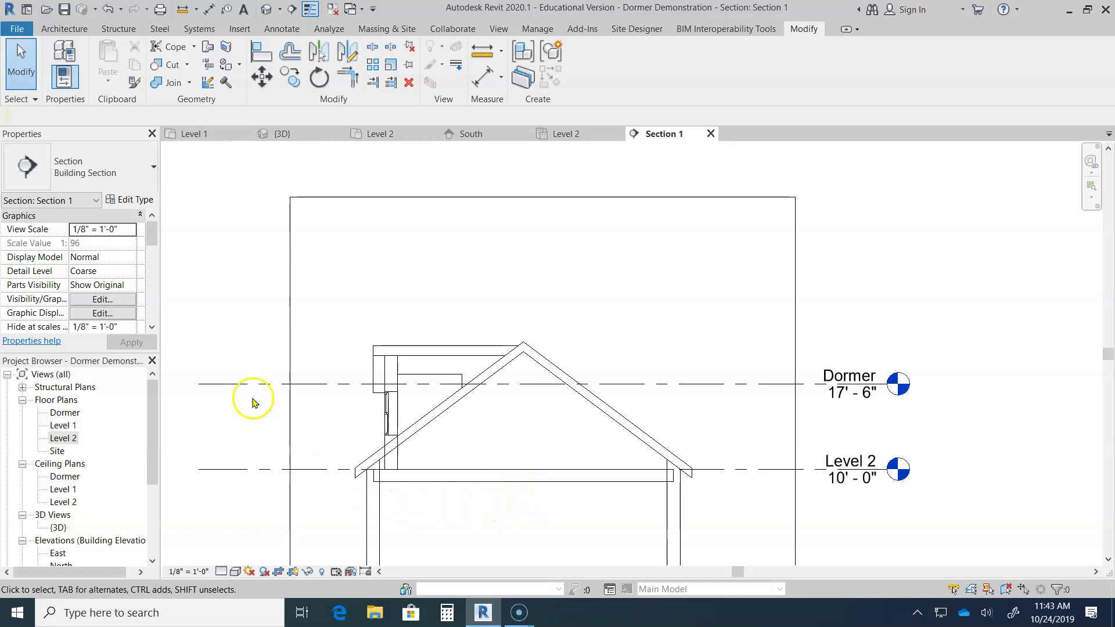
scroll(383, 437, down, 2)
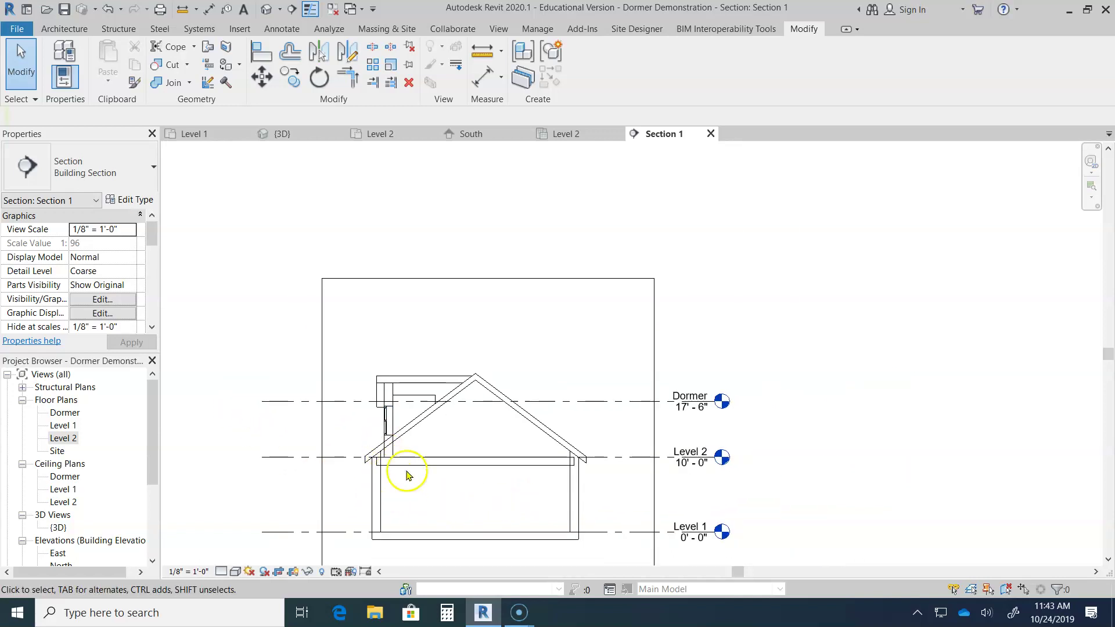
middle_drag(411, 465, 373, 408)
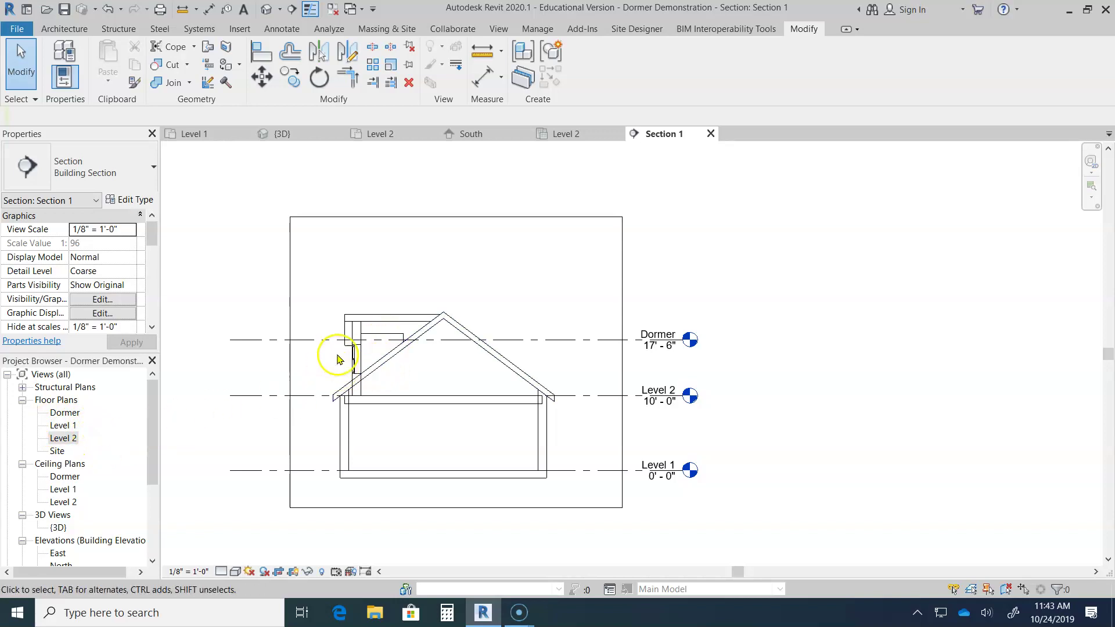
Step: On the Level 2 floor plan, delete the section line through the dormer together with its section view
double_click(64, 438)
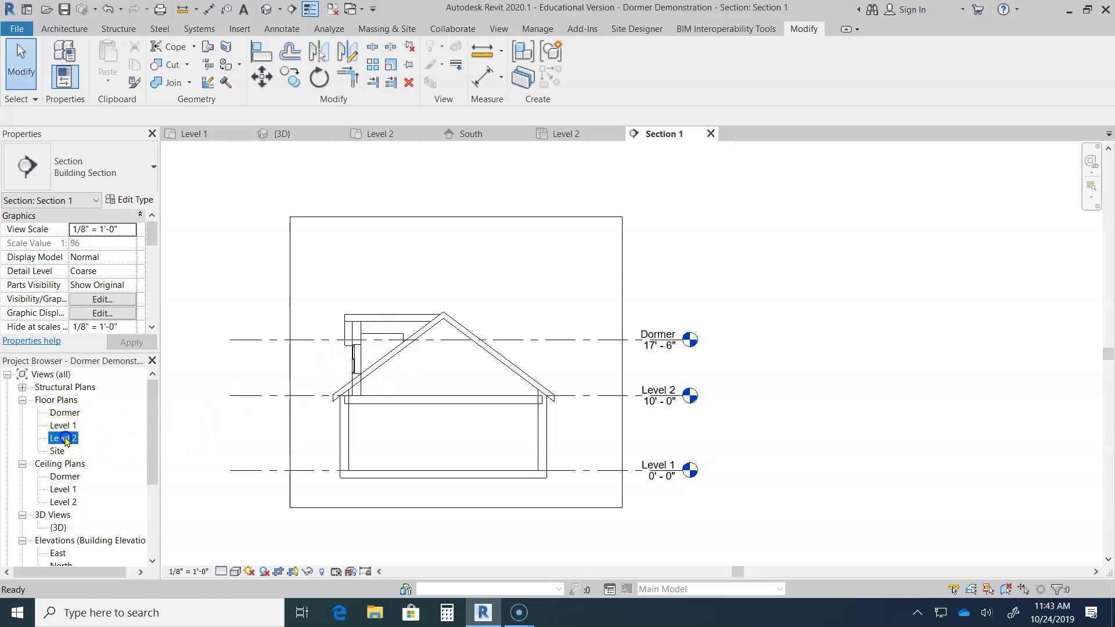
scroll(358, 381, up, 1)
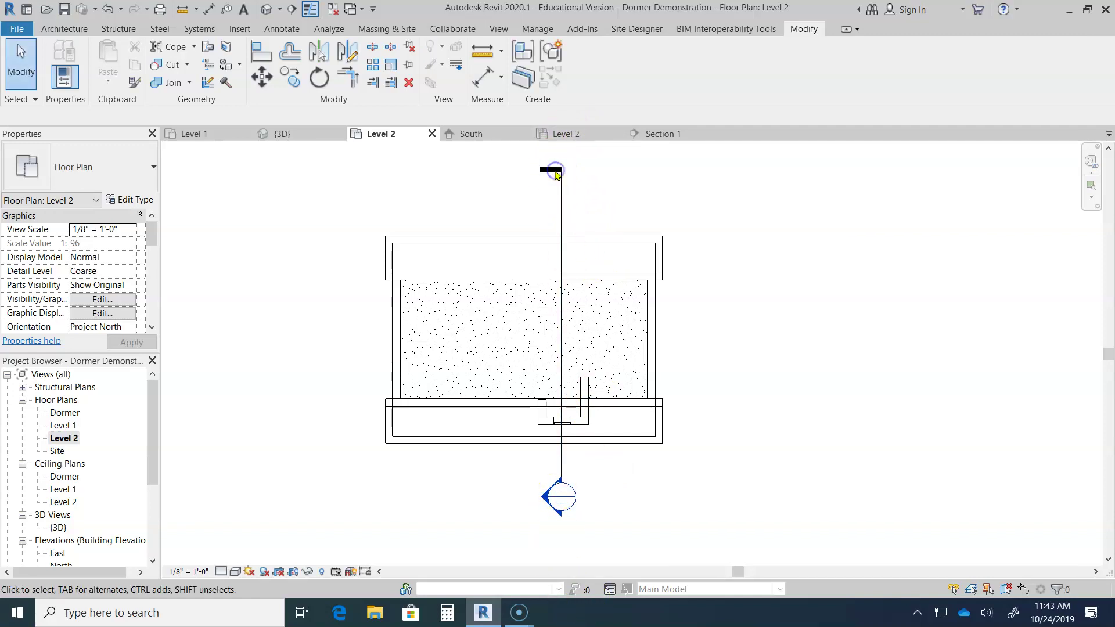
click(556, 173)
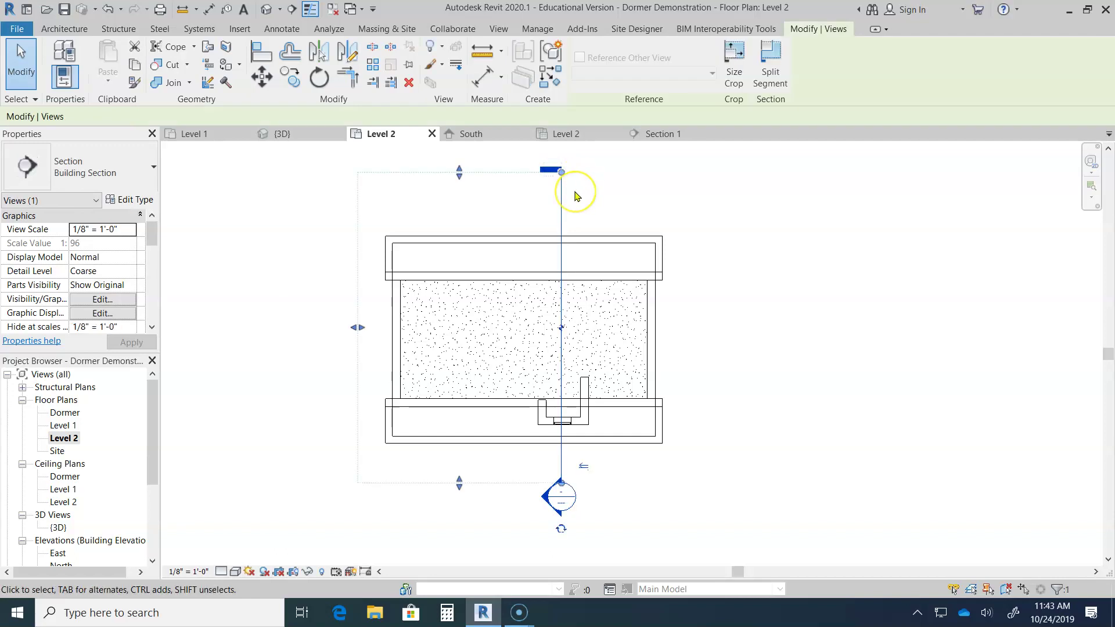
key(Delete)
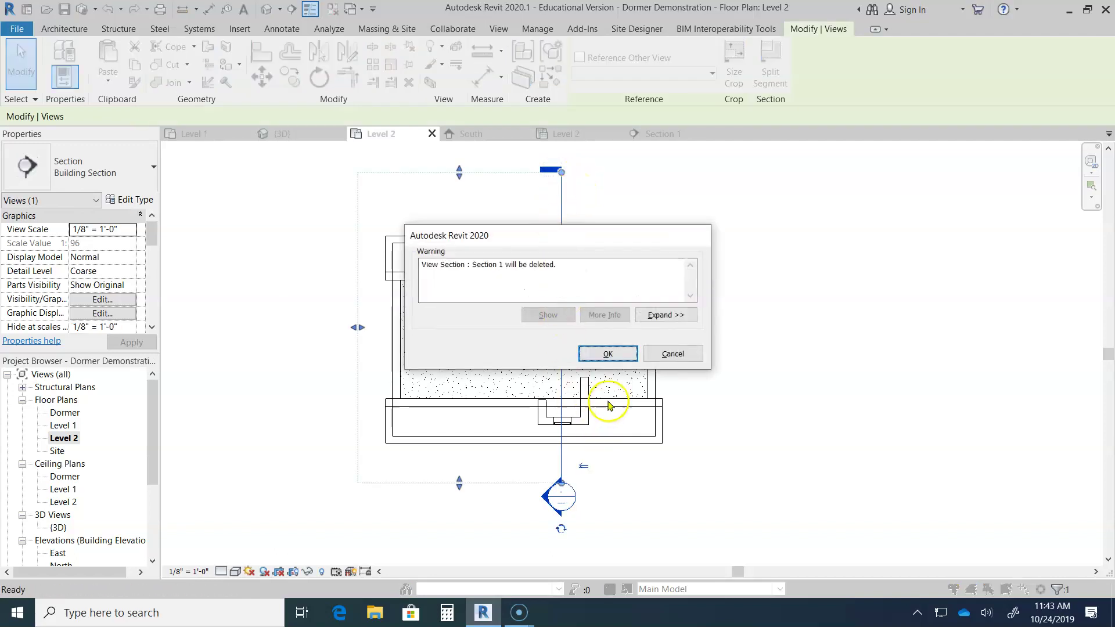
click(611, 354)
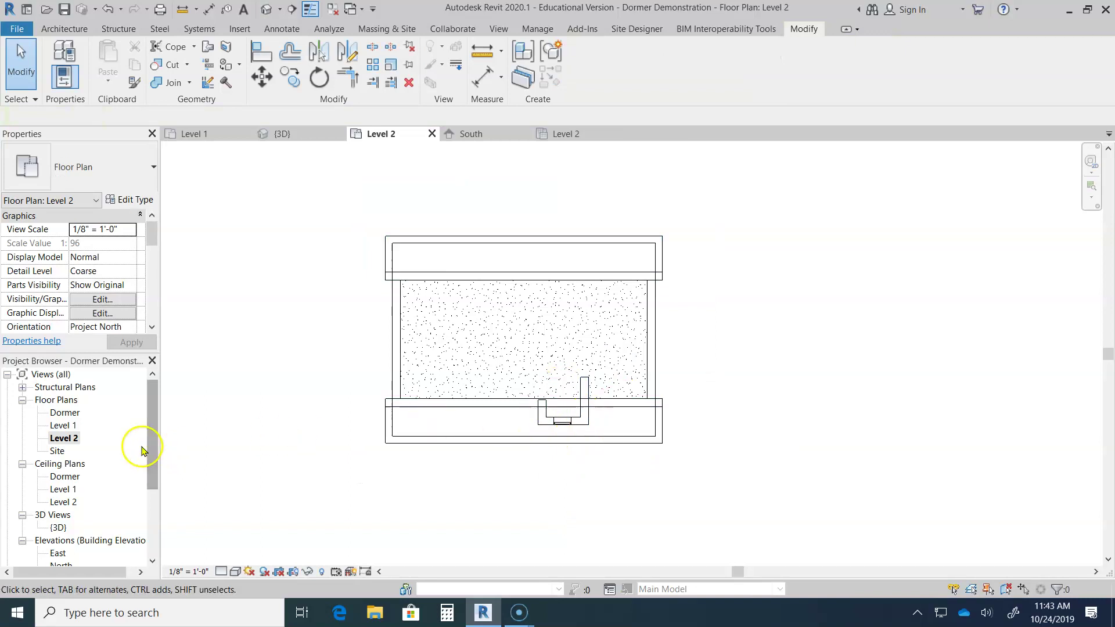
Step: Open the 3D view and show the house roof from the top with north up
scroll(143, 451, down, 1)
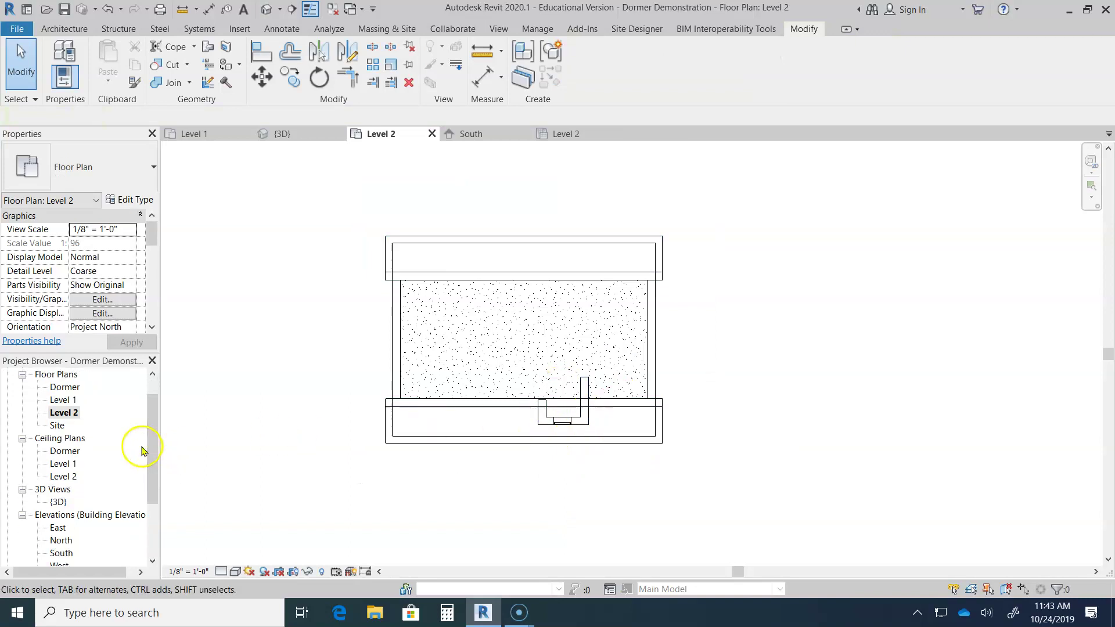
double_click(58, 502)
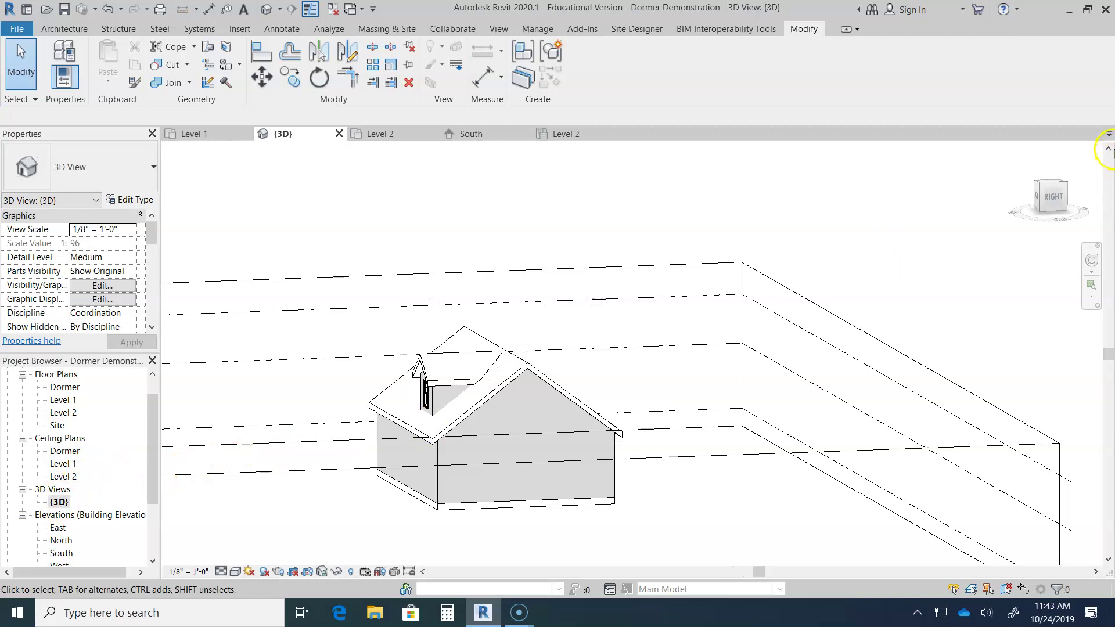
mouse_move(1052, 198)
mouse_down()
mouse_move(1008, 225)
mouse_move(1030, 353)
mouse_move(1048, 179)
mouse_up()
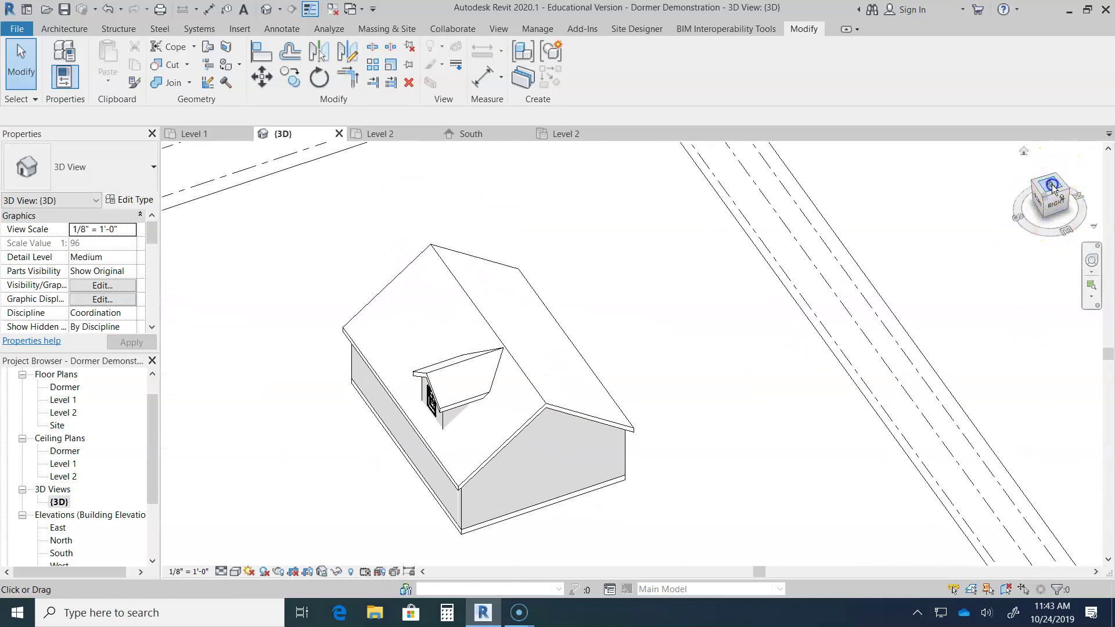
click(1052, 187)
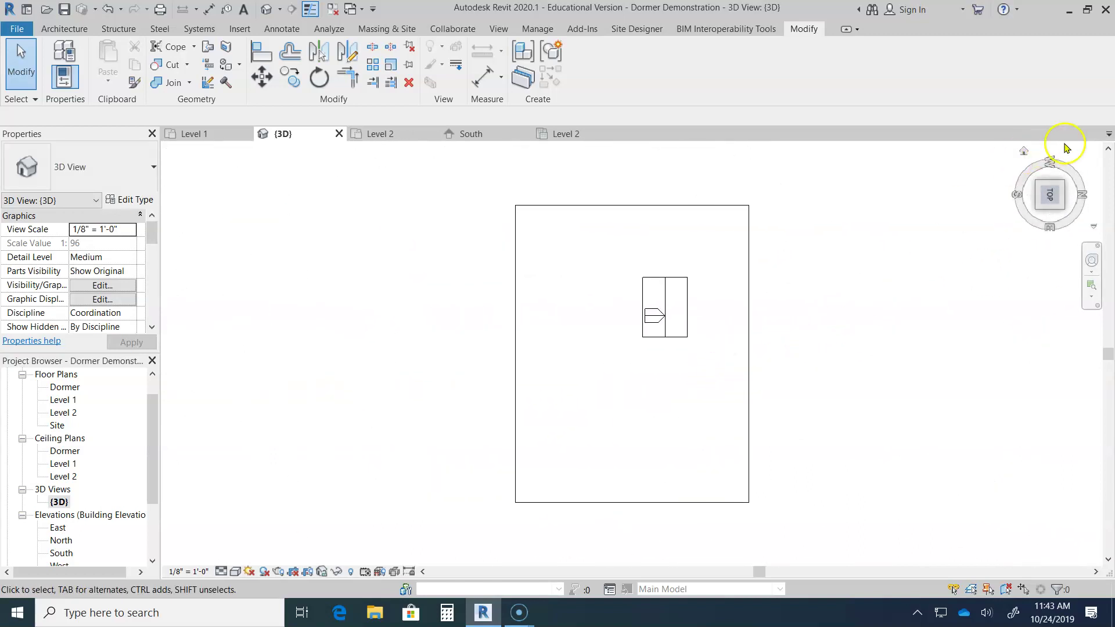
click(1088, 161)
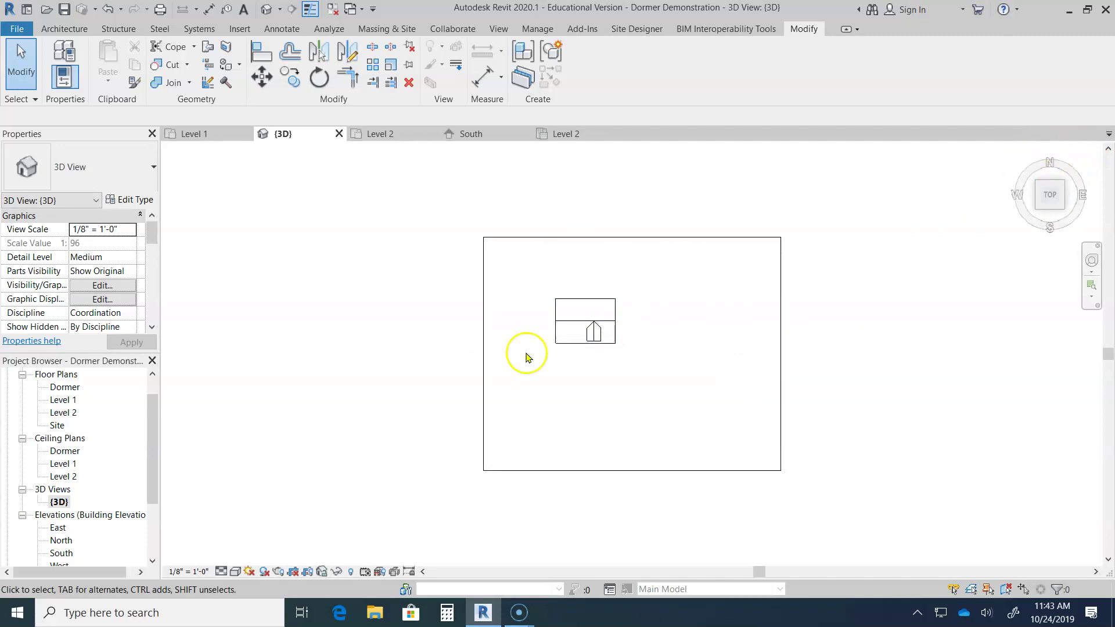
scroll(542, 321, up, 5)
middle_drag(550, 386, 412, 483)
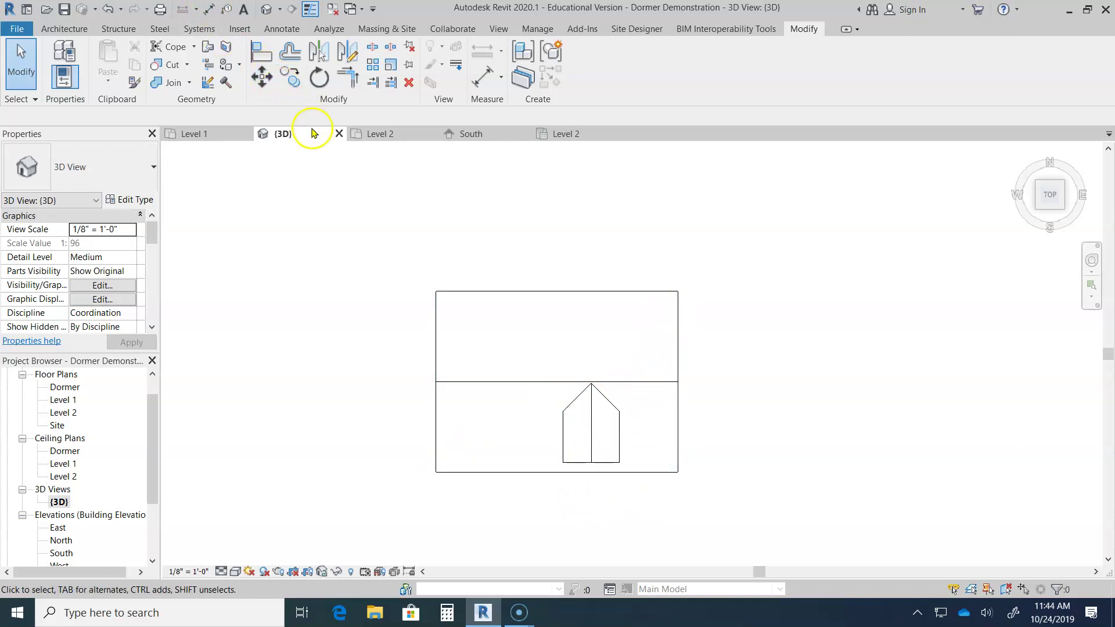
Step: Select all parts of the dormer together: its roof, front wall, both side walls and the double-hung window
scroll(348, 219, up, 1)
middle_drag(345, 219, 271, 226)
shift+middle_drag(544, 477, 584, 372)
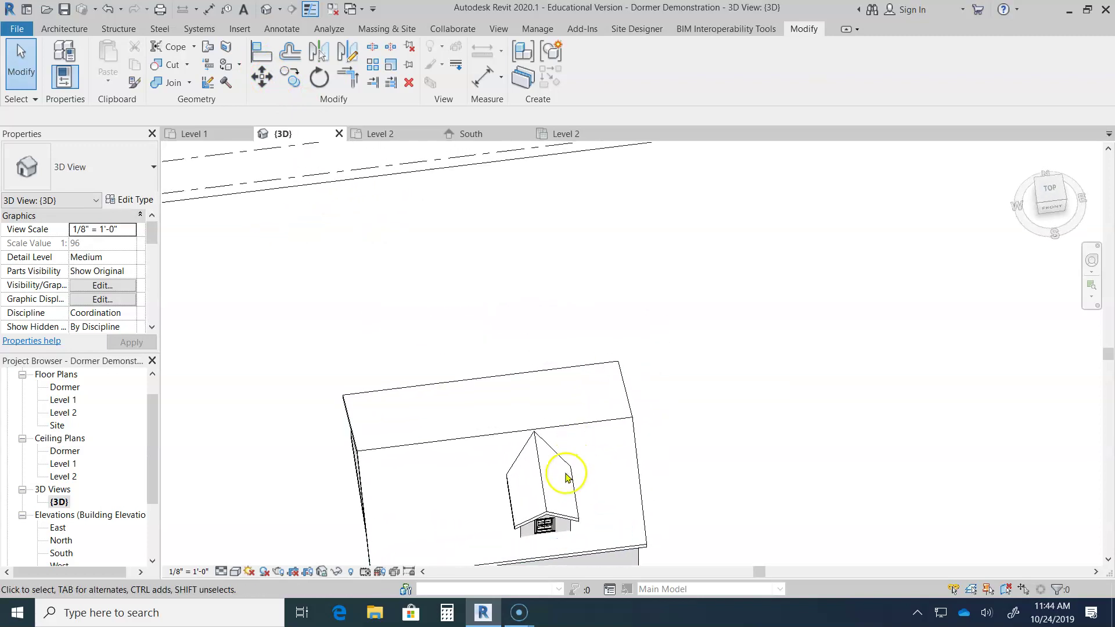
click(546, 515)
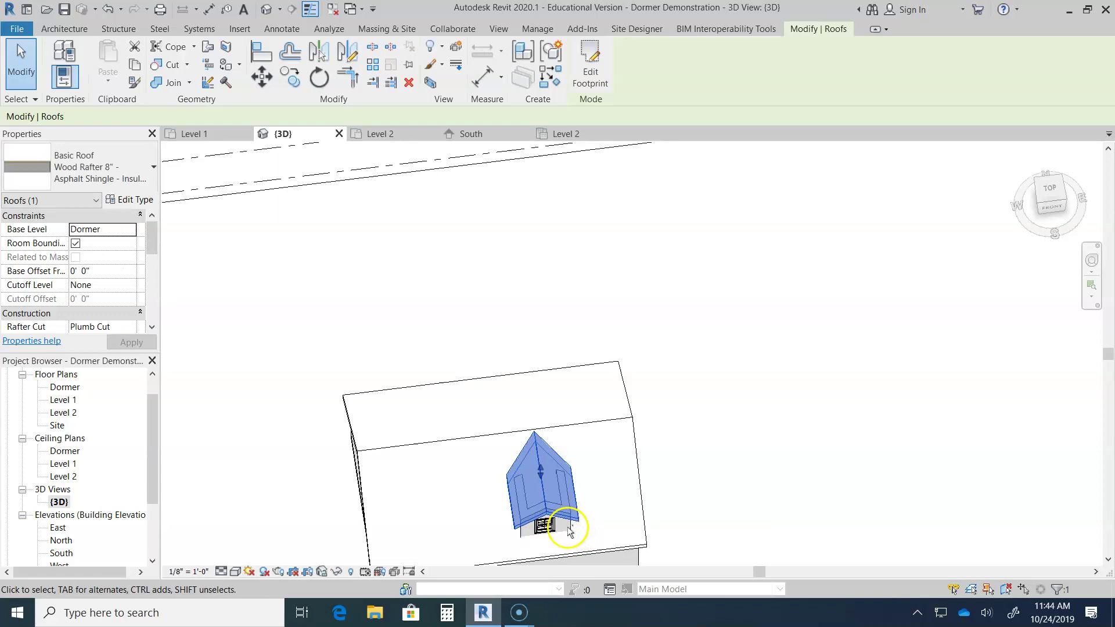
ctrl+click(570, 530)
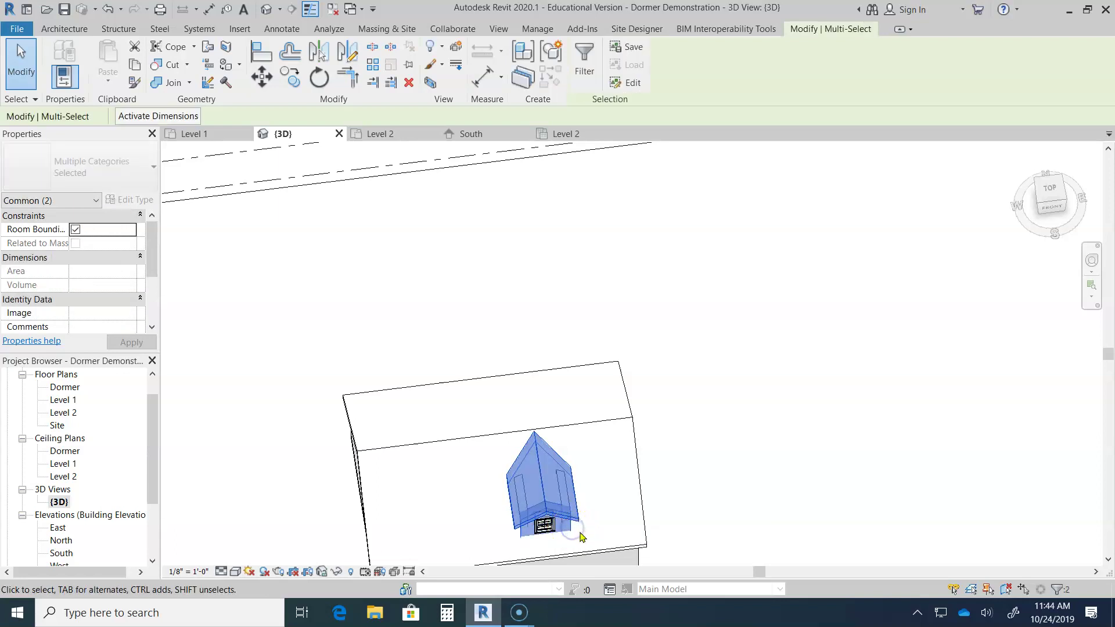
mouse_move(586, 535)
shift+middle_down()
mouse_move(525, 522)
mouse_move(493, 456)
mouse_move(492, 378)
mouse_move(474, 307)
mouse_move(453, 288)
mouse_move(605, 537)
shift+middle_up()
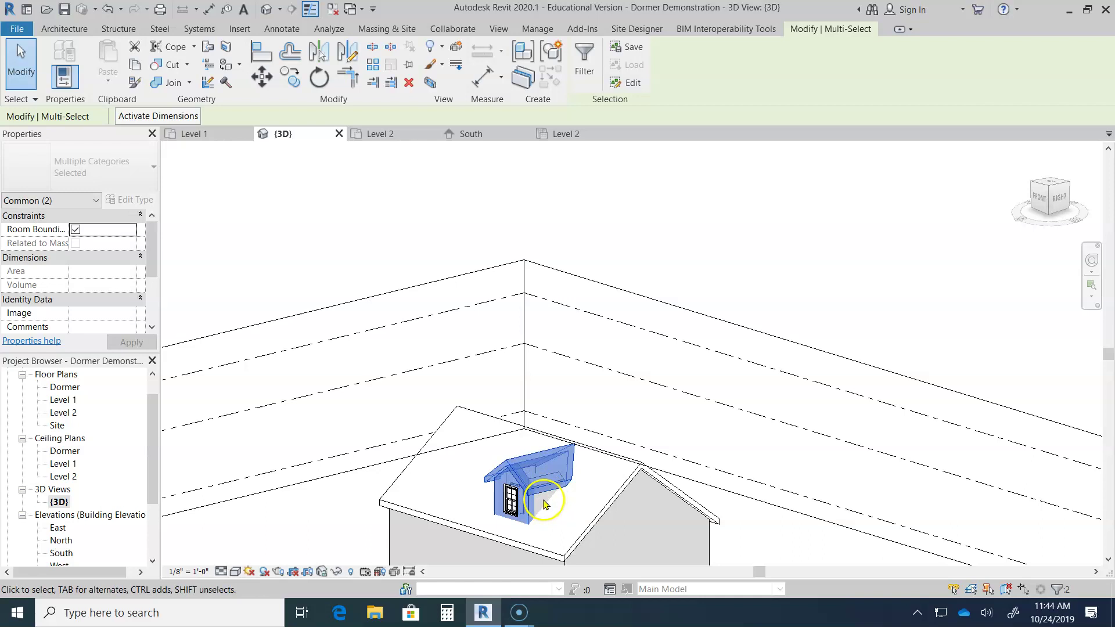
scroll(544, 503, up, 4)
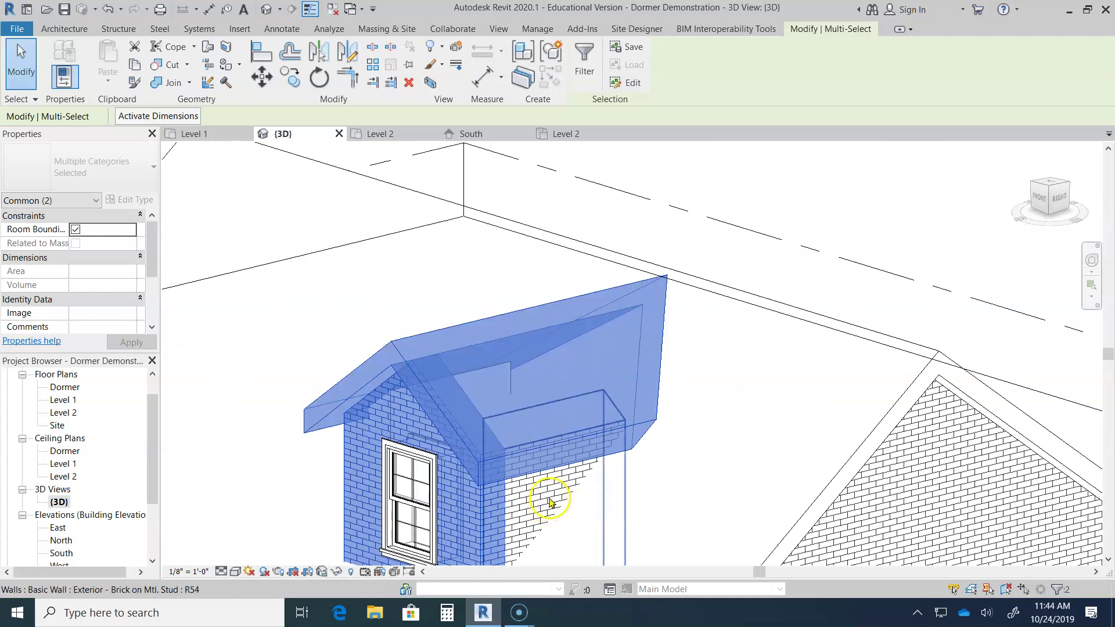
ctrl+click(543, 500)
shift+middle_drag(535, 552, 720, 505)
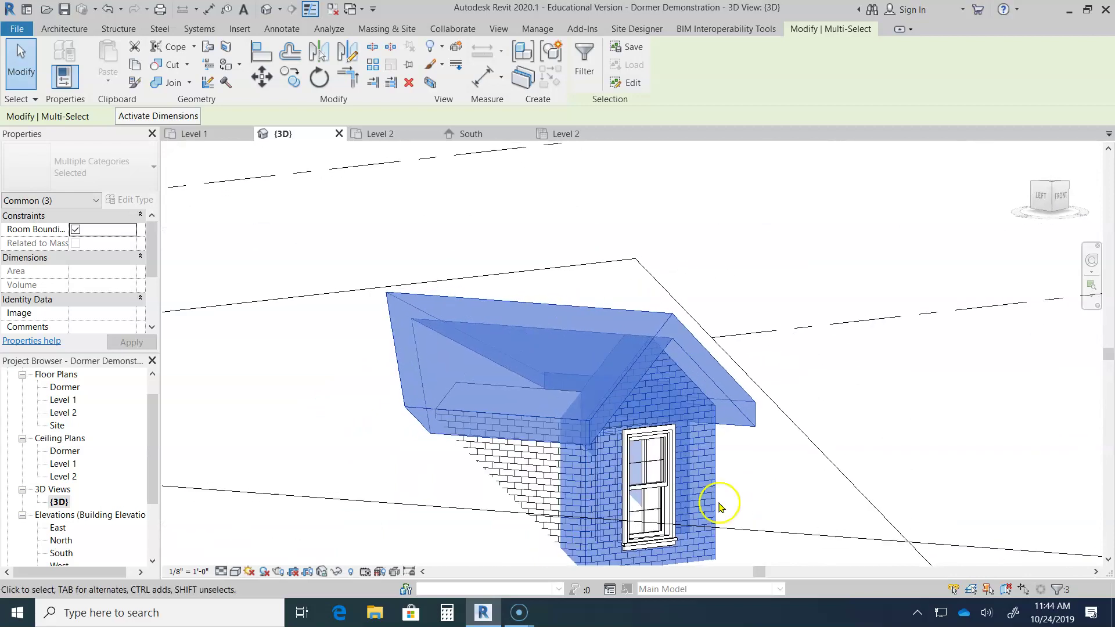
ctrl+click(518, 489)
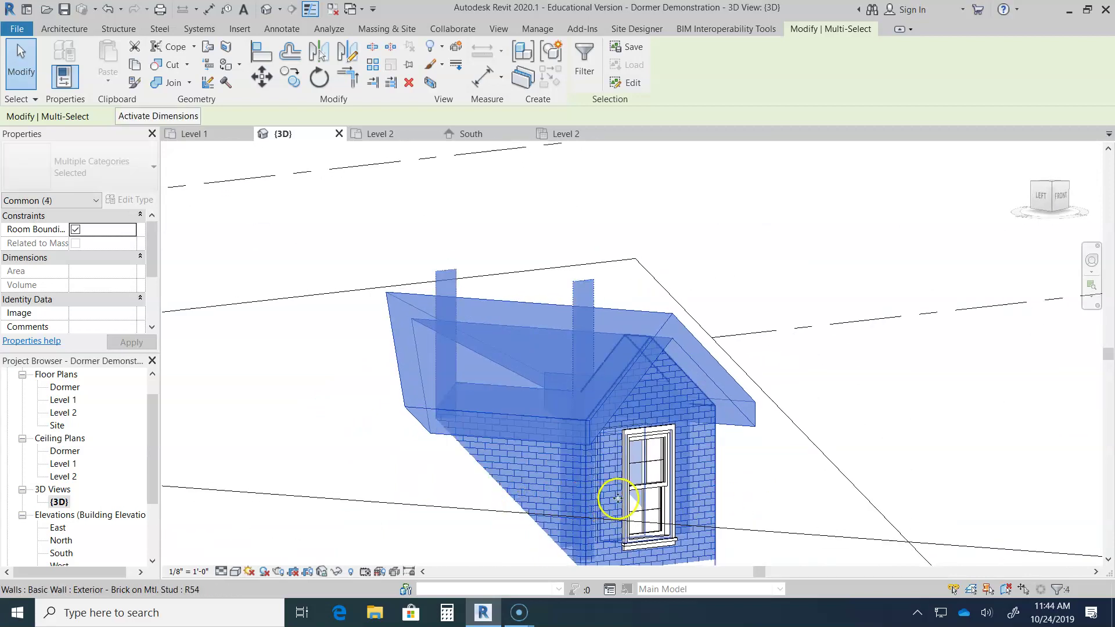
shift+middle_drag(720, 529, 597, 458)
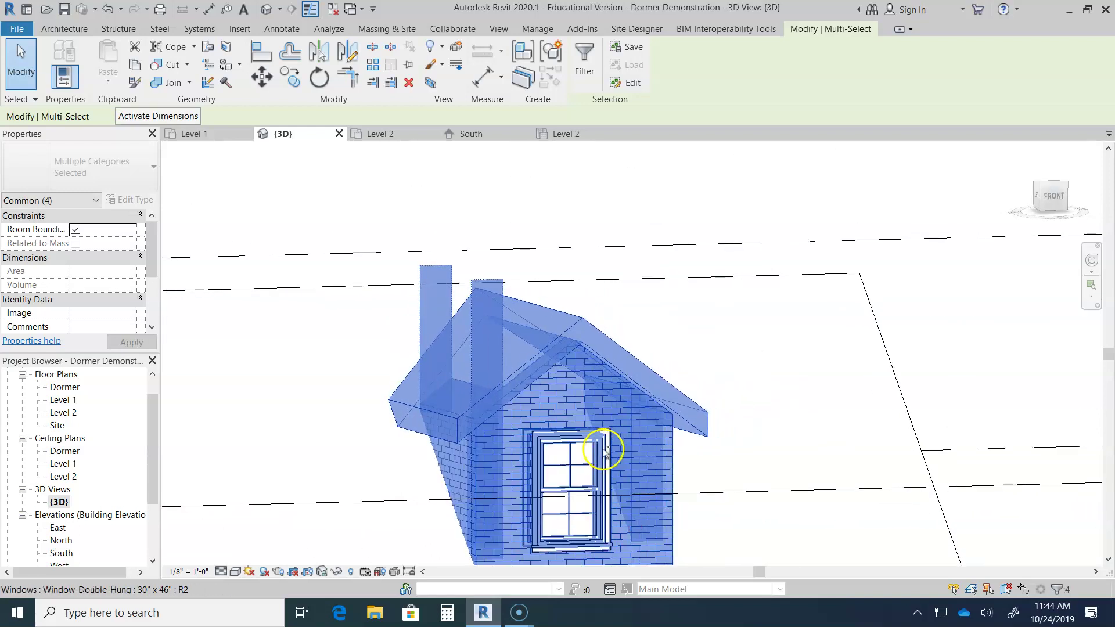
ctrl+click(602, 451)
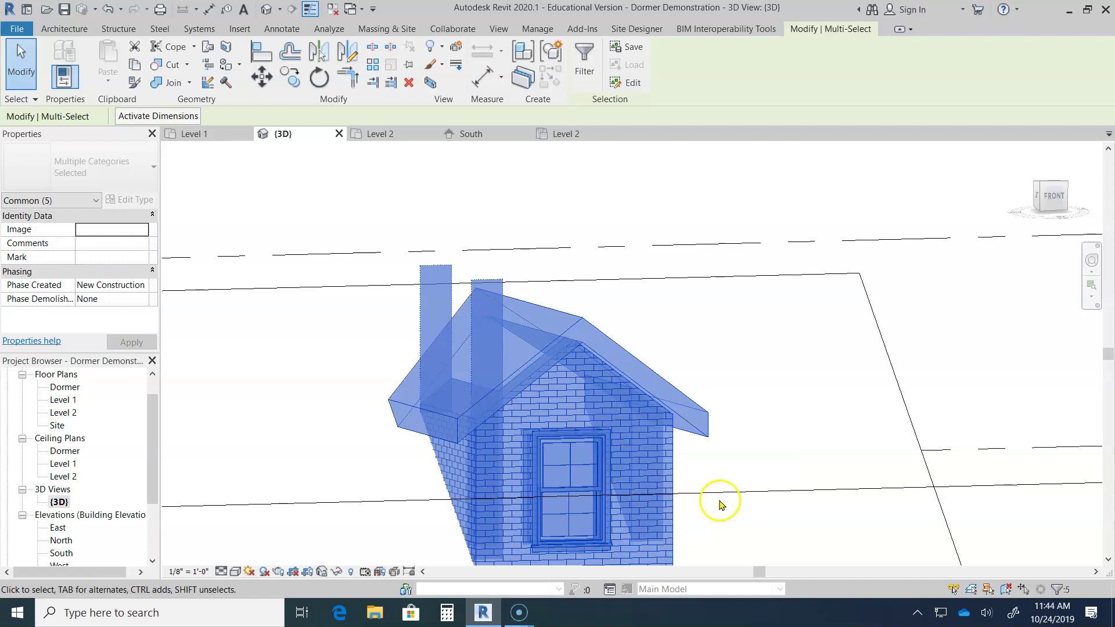
Step: In top view, mirror a copy of the selected dormer about a drawn north-south axis through the midpoint of the main roof ridge
scroll(719, 504, down, 3)
drag(1007, 226, 1050, 204)
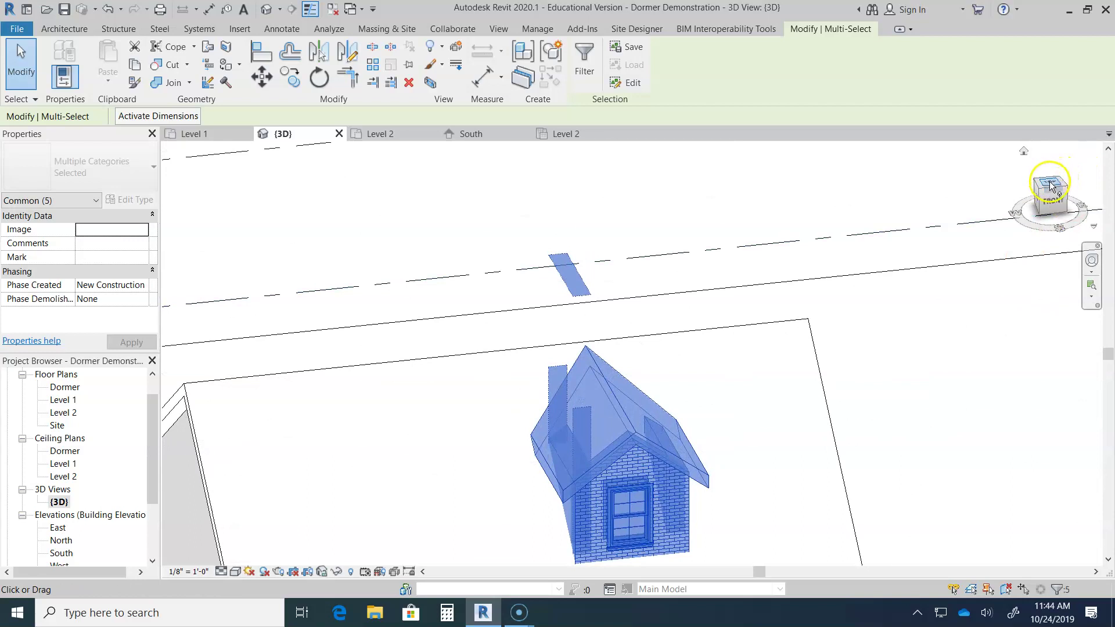
click(1052, 185)
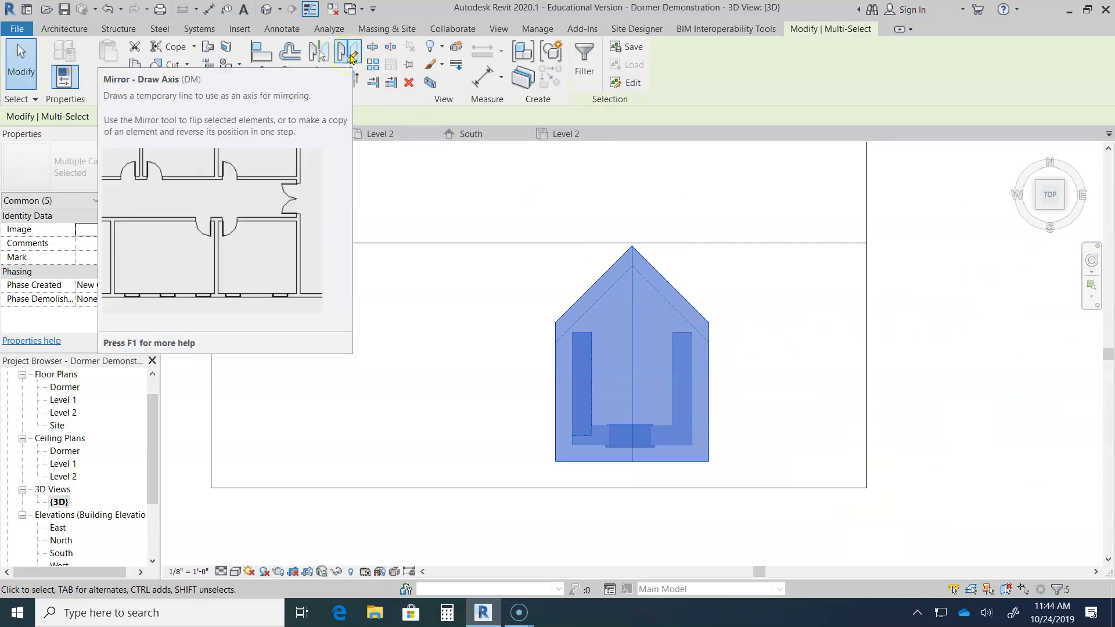
click(351, 58)
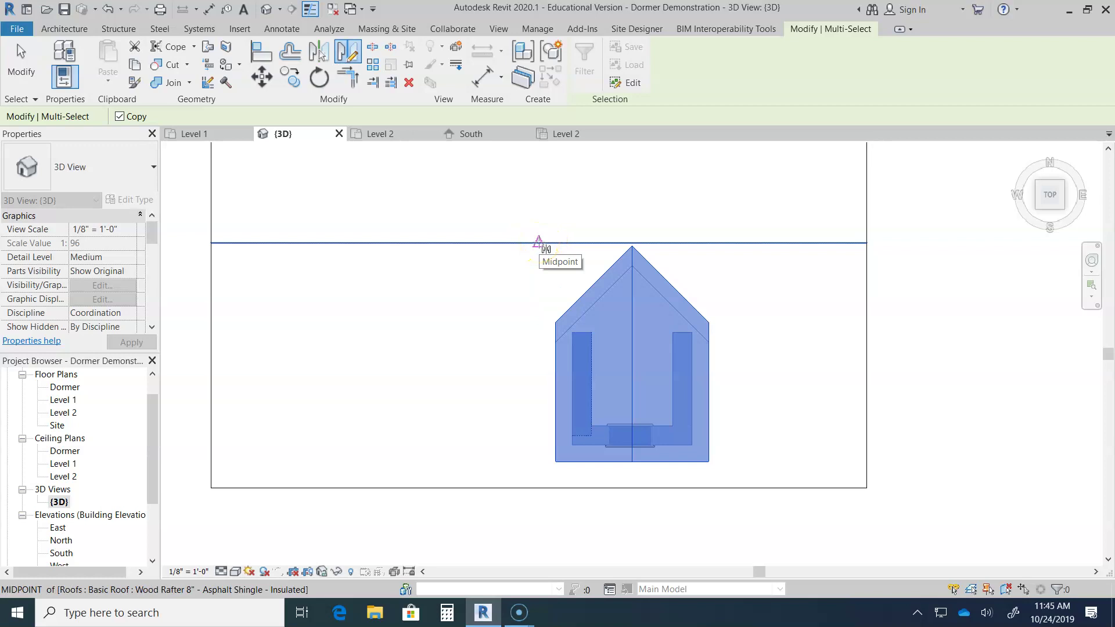
click(539, 243)
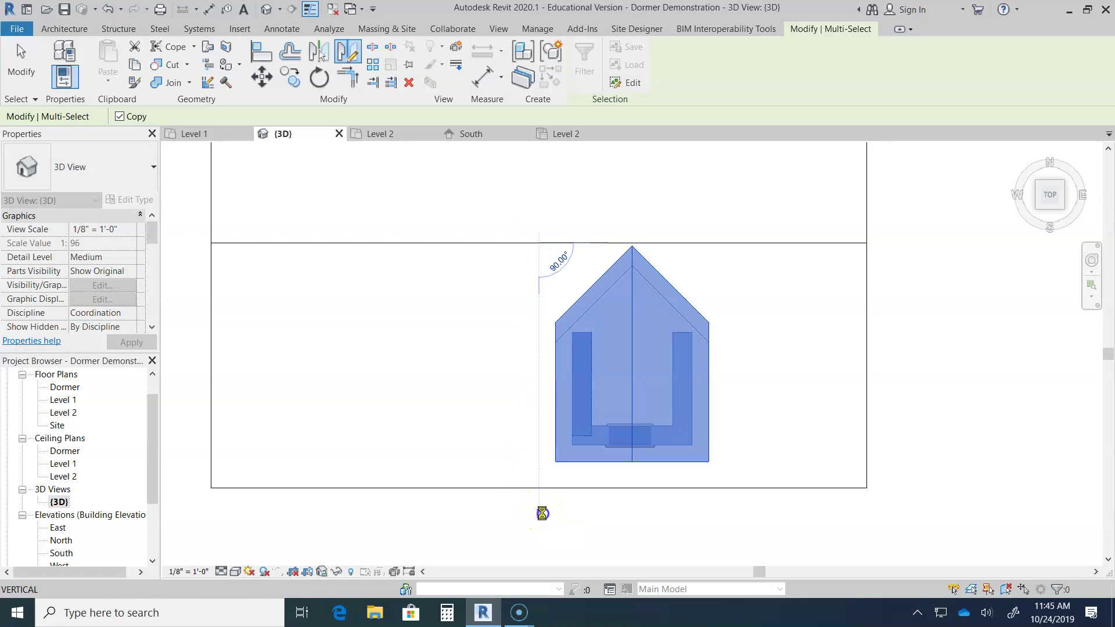
click(542, 513)
Step: Mirror a copy of the new west dormer onto the north roof slope, drawing the axis along the main ridge
scroll(628, 388, down, 2)
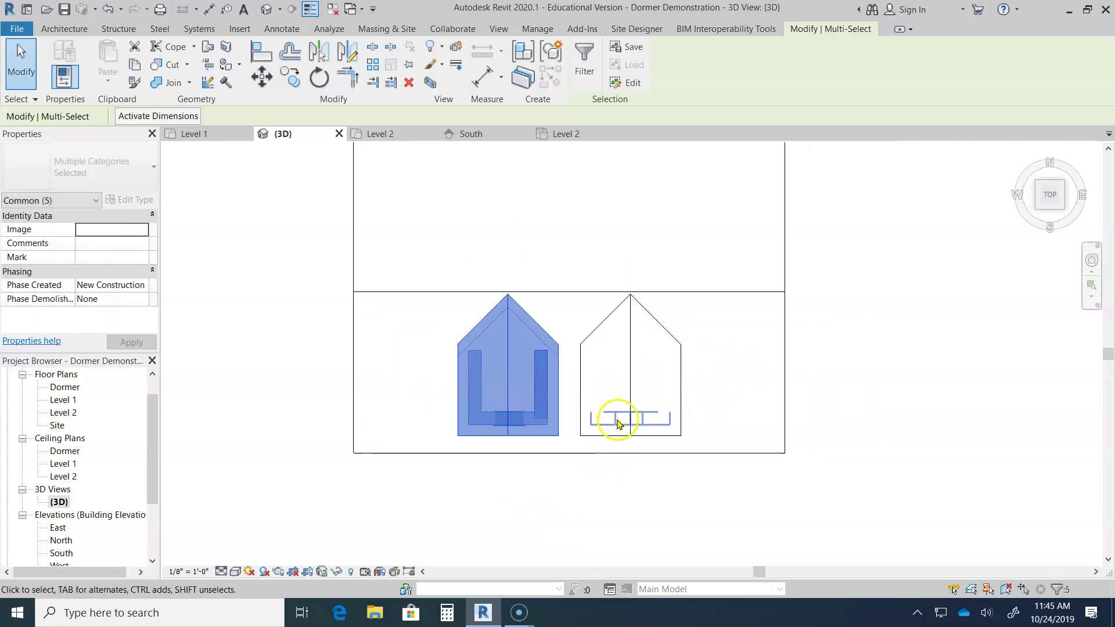
scroll(559, 470, down, 1)
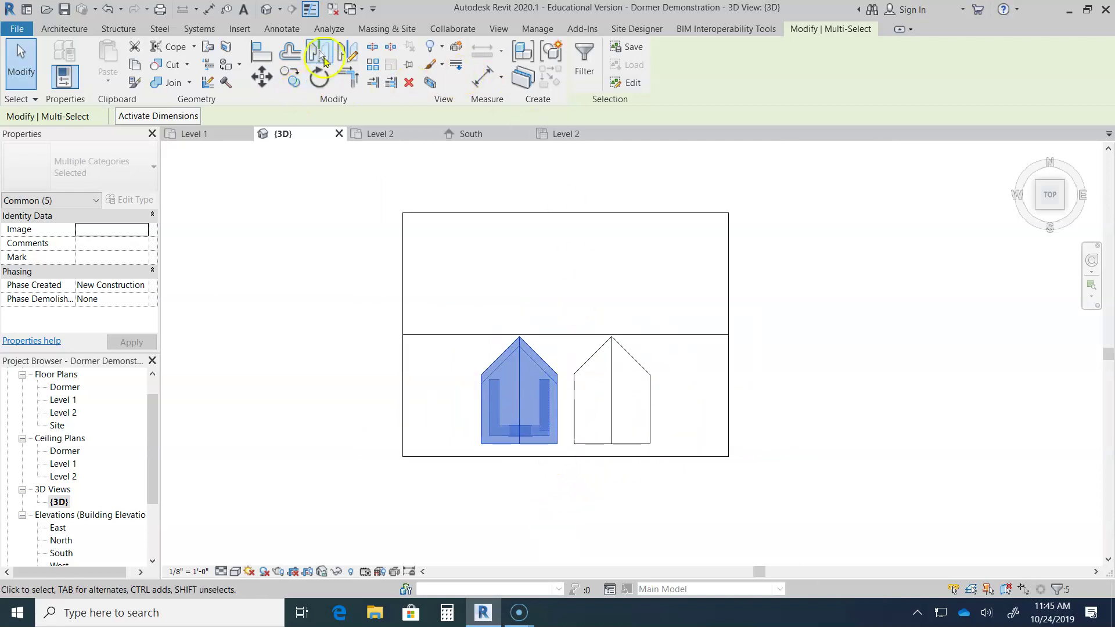
click(347, 52)
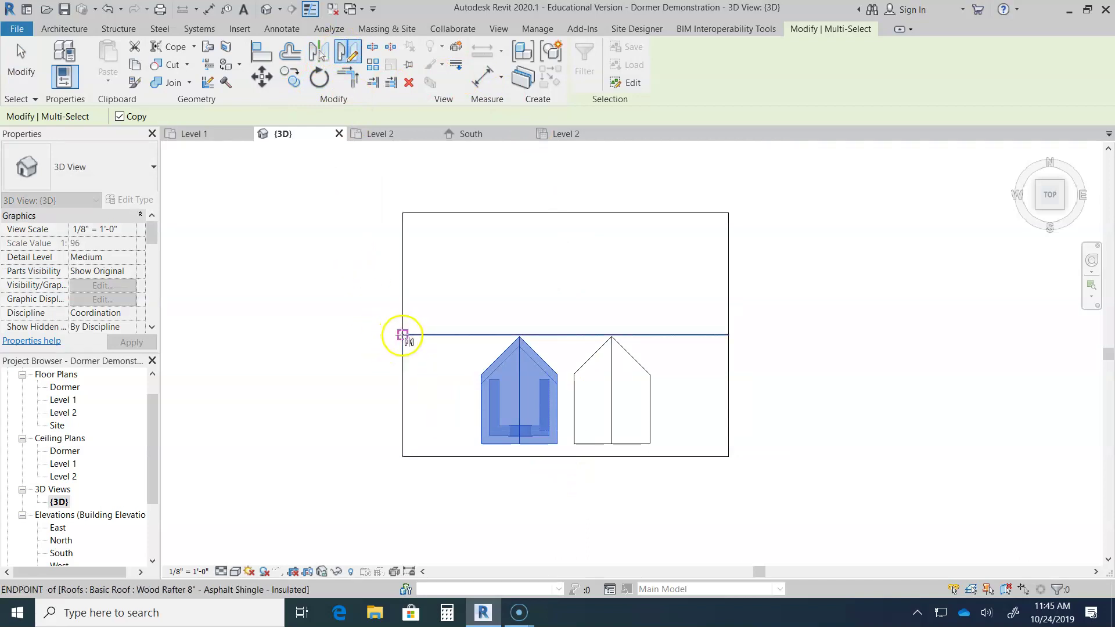
click(403, 335)
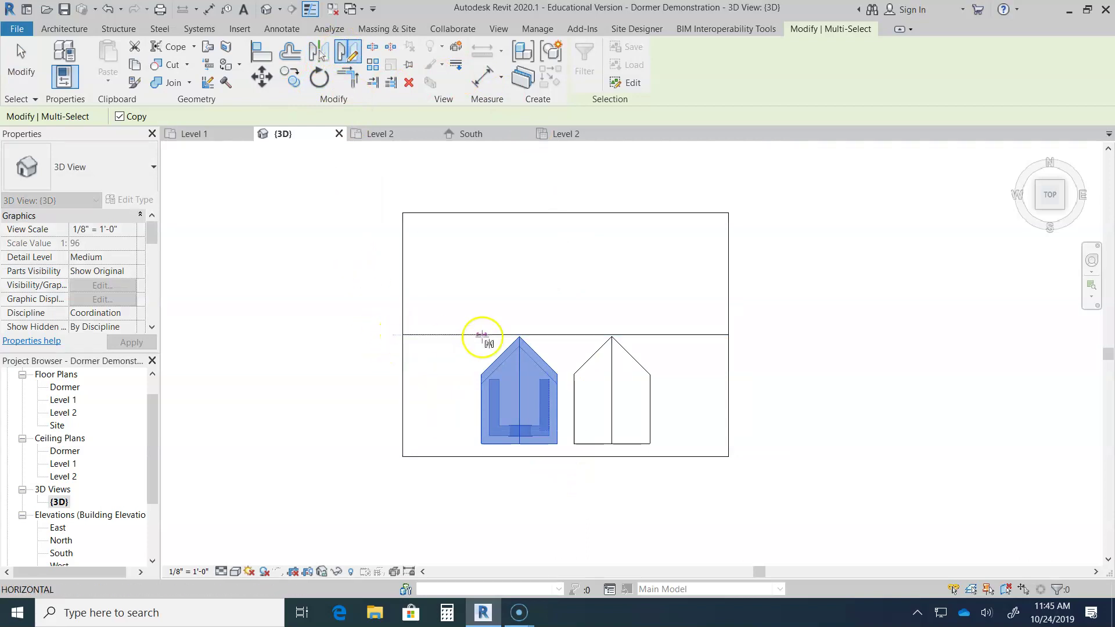
click(683, 335)
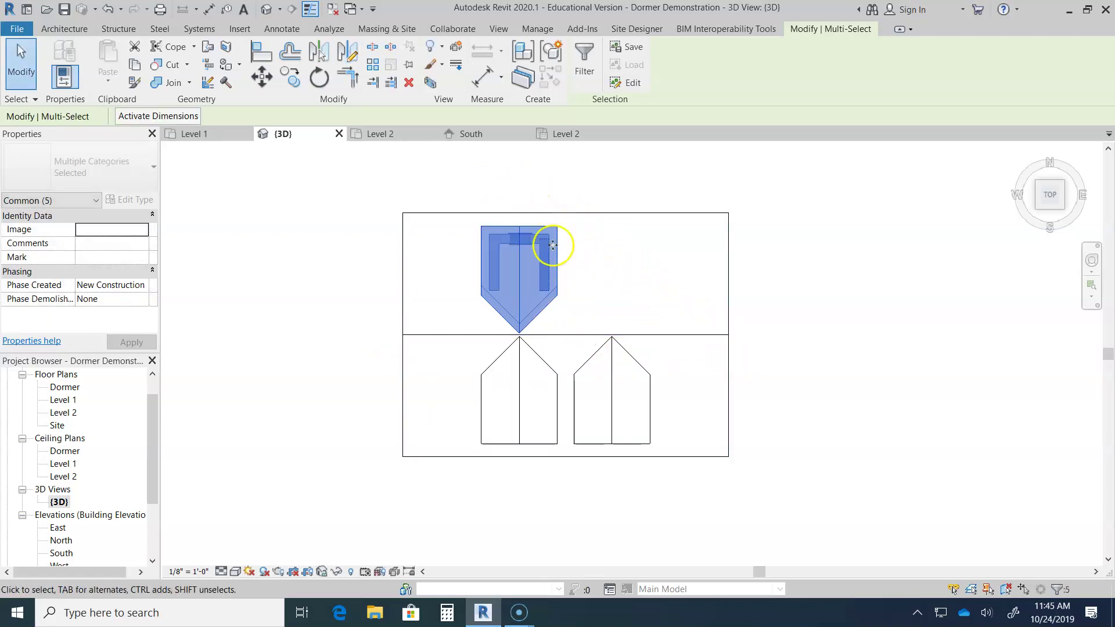
Step: Mirror a copy of the north-slope dormer to the east about a vertical axis drawn from the main ridge's midpoint, and clear the selection
click(347, 53)
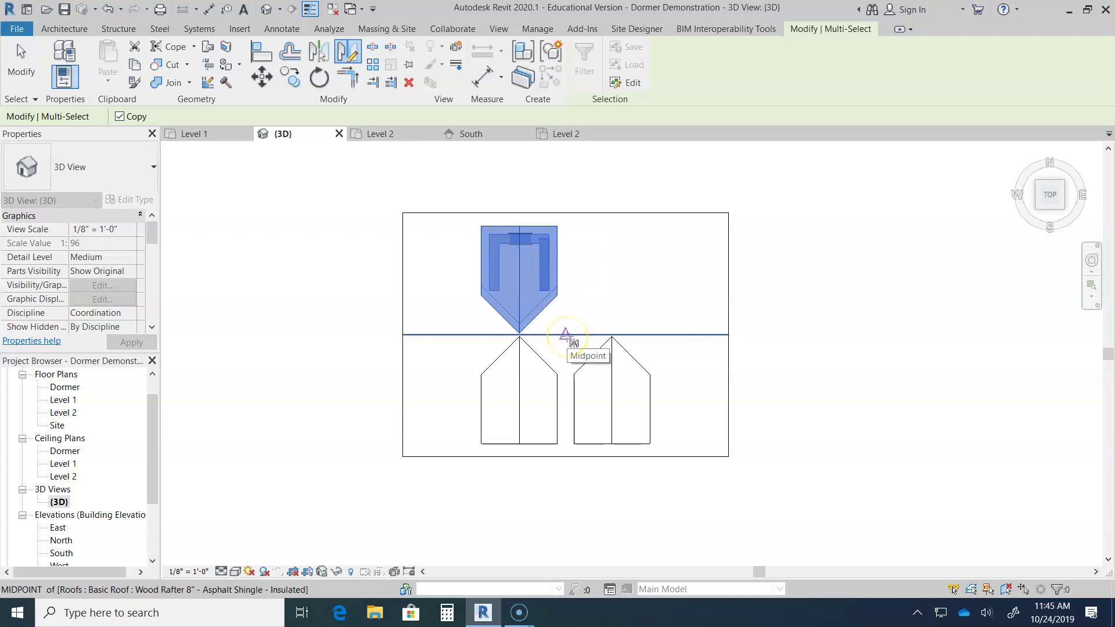
click(566, 336)
click(565, 166)
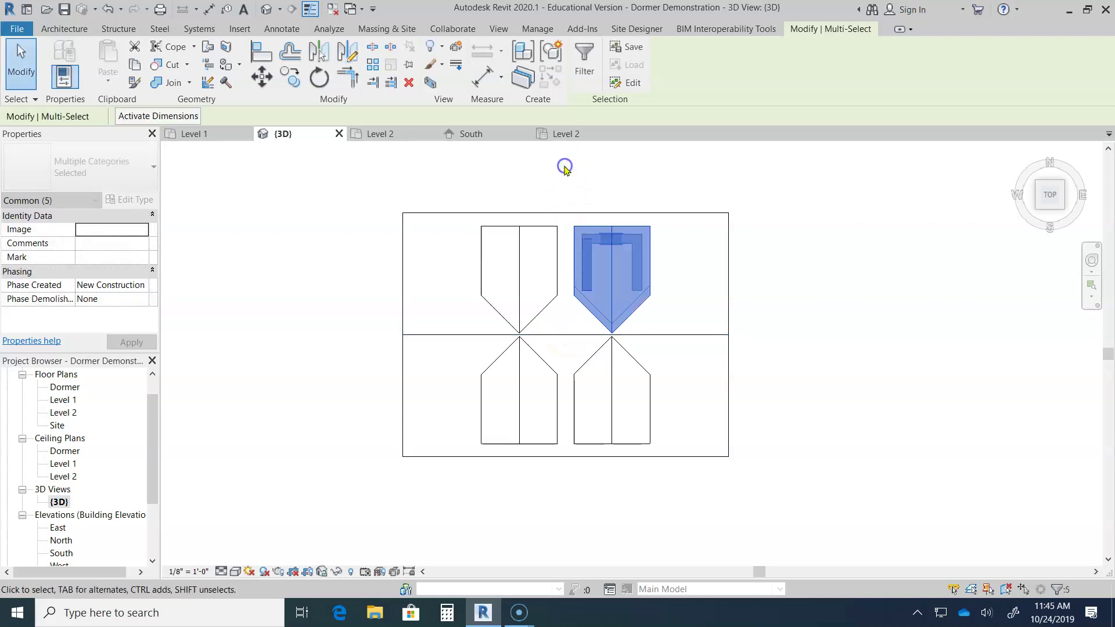
click(849, 305)
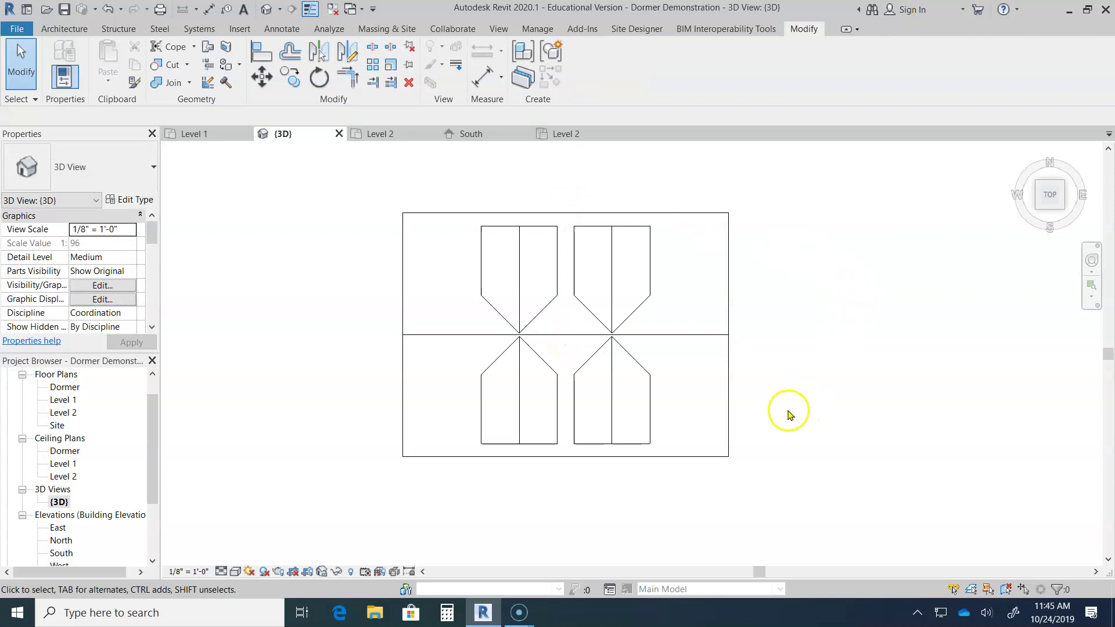
Step: Examine the house with its four dormers in 3D from several sides and heights
shift+middle_drag(787, 471, 751, 306)
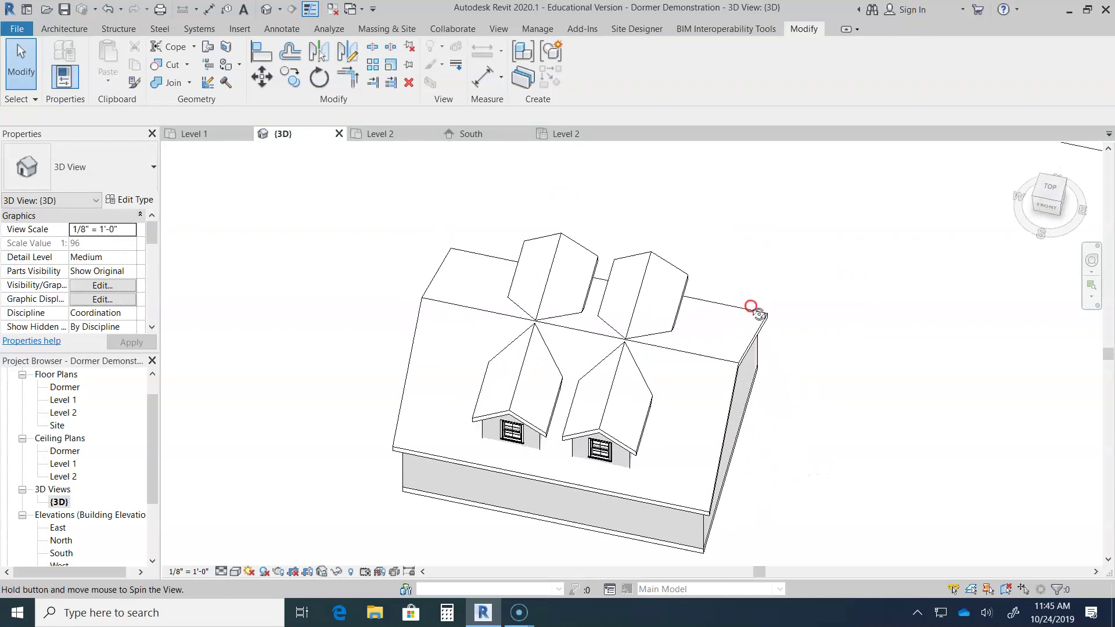
middle_drag(776, 515, 807, 265)
shift+middle_drag(777, 430, 880, 450)
middle_drag(719, 187, 671, 406)
shift+middle_drag(665, 477, 656, 296)
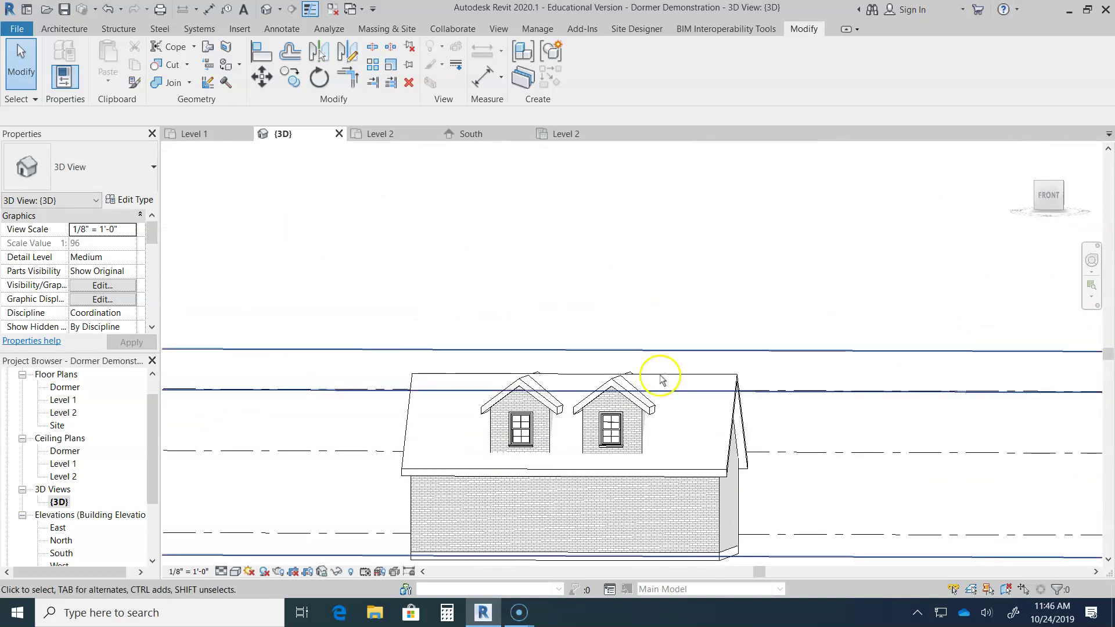
mouse_move(663, 478)
shift+middle_down()
mouse_move(690, 448)
mouse_move(681, 468)
shift+middle_up()
shift+middle_drag(661, 289, 836, 383)
shift+middle_drag(662, 353, 480, 429)
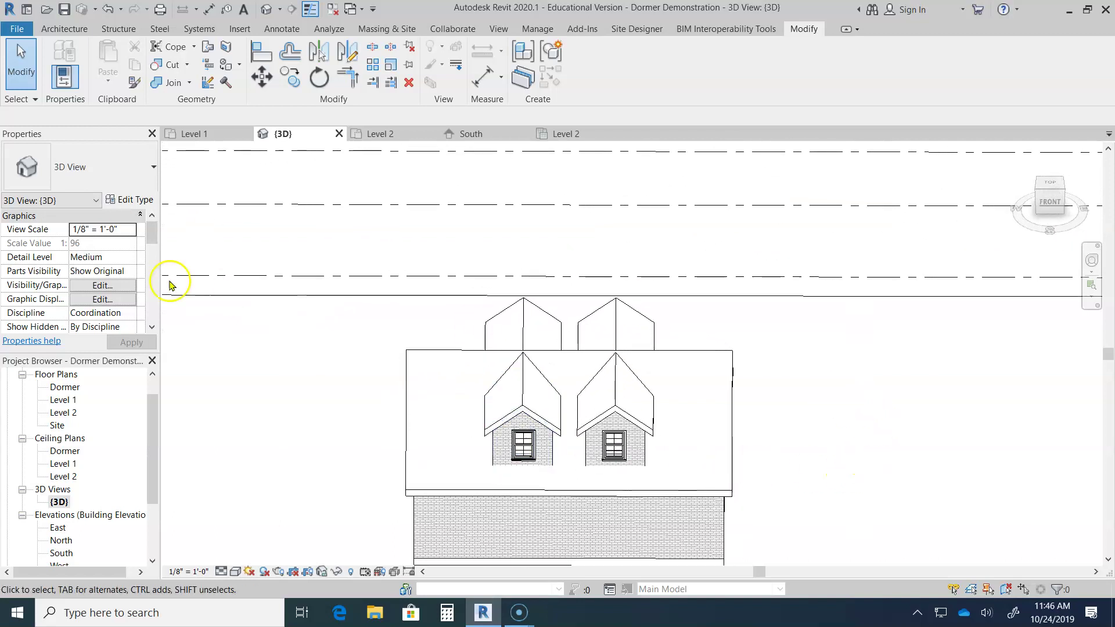